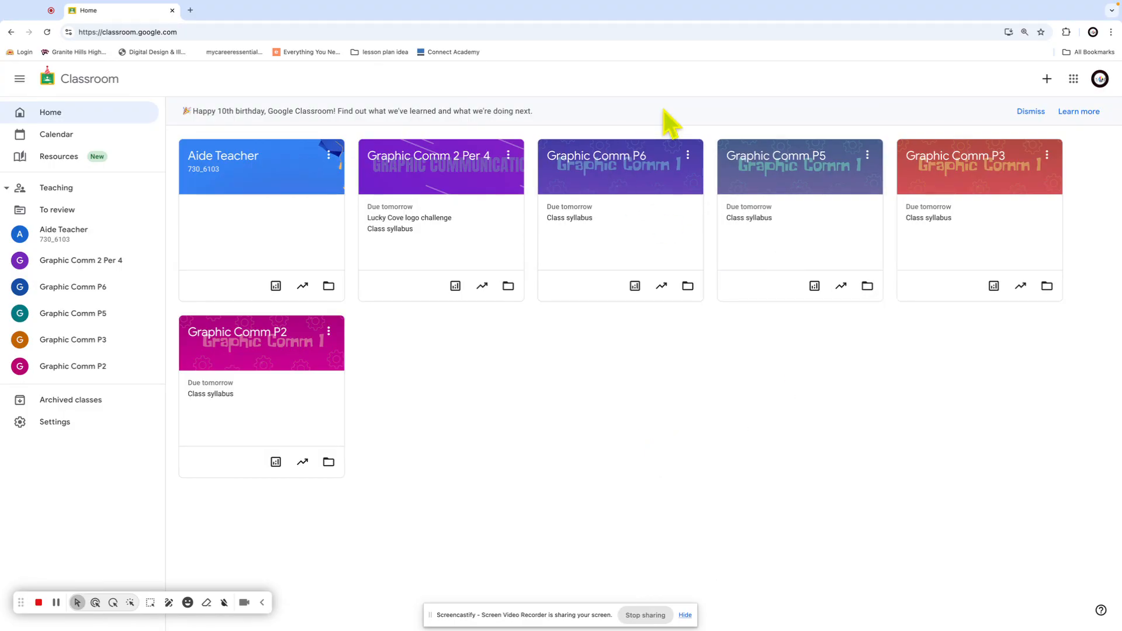
Open the Classroom Google apps list and scroll down to the school-added apps like Adobe, Canvas and Bark
{"action": "left_click", "coordinate": [1075, 79]}
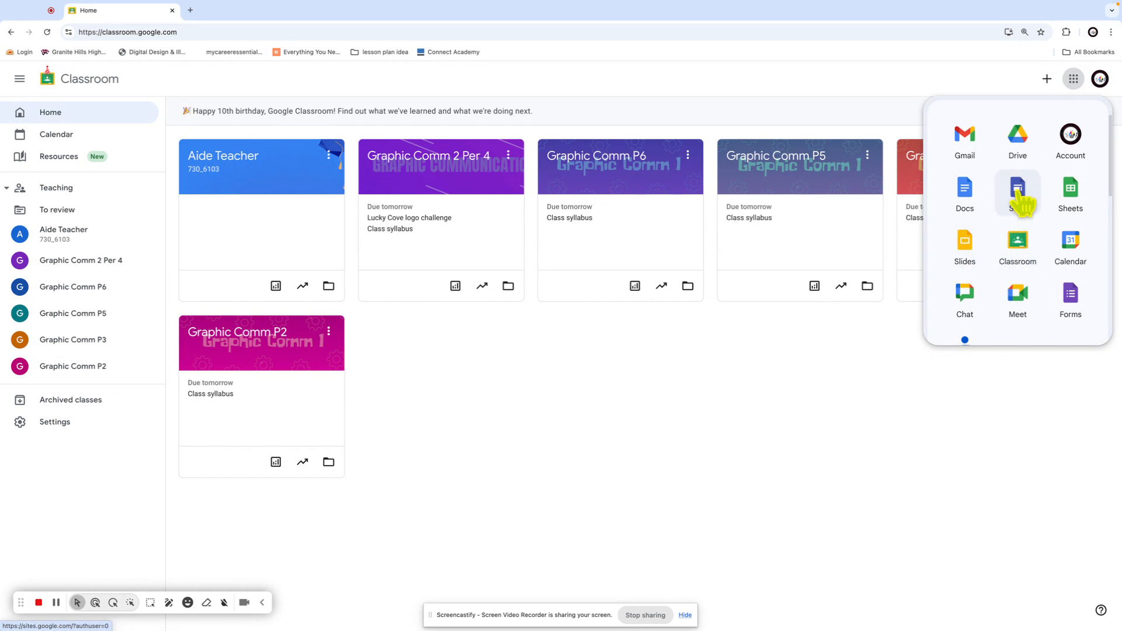
{"action": "scroll", "coordinate": [1022, 211], "scroll_direction": "down", "scroll_amount": 4}
{"action": "scroll", "coordinate": [1038, 221], "scroll_direction": "down", "scroll_amount": 5}
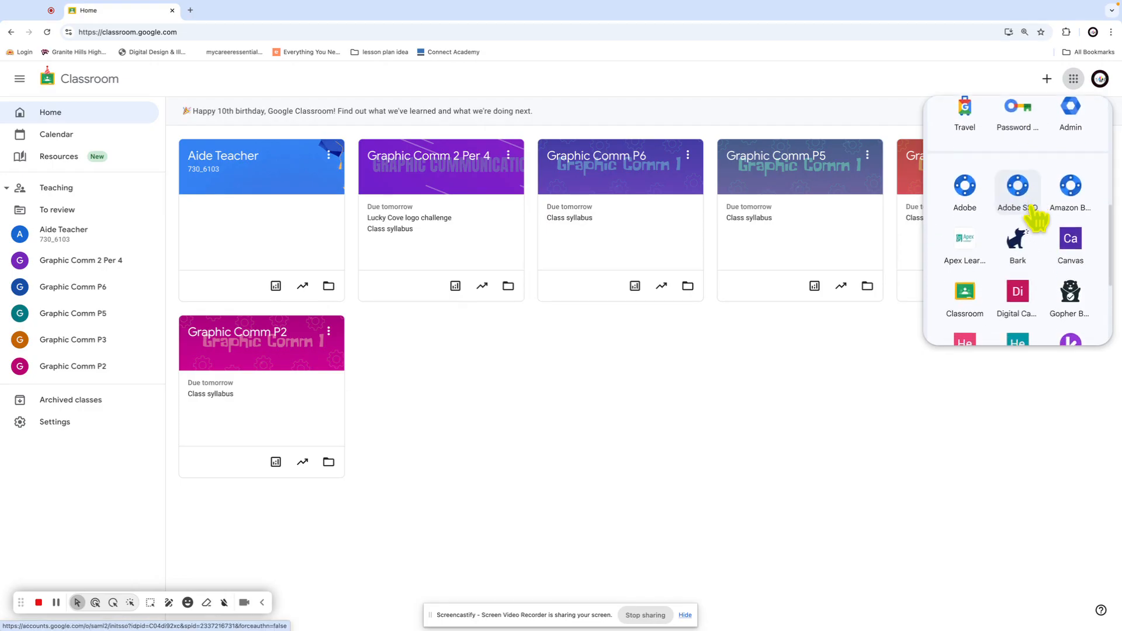
{"action": "scroll", "coordinate": [1031, 216], "scroll_direction": "down", "scroll_amount": 4}
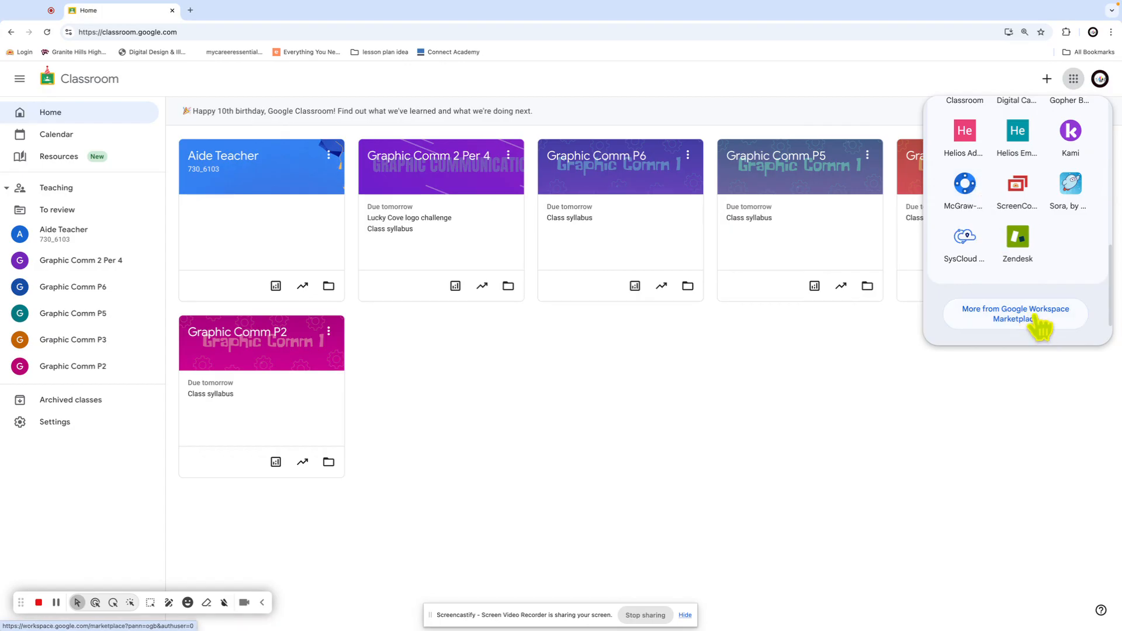
Search for 'google site' in a new tab, then return to the Classroom home tab
{"action": "left_click", "coordinate": [191, 11]}
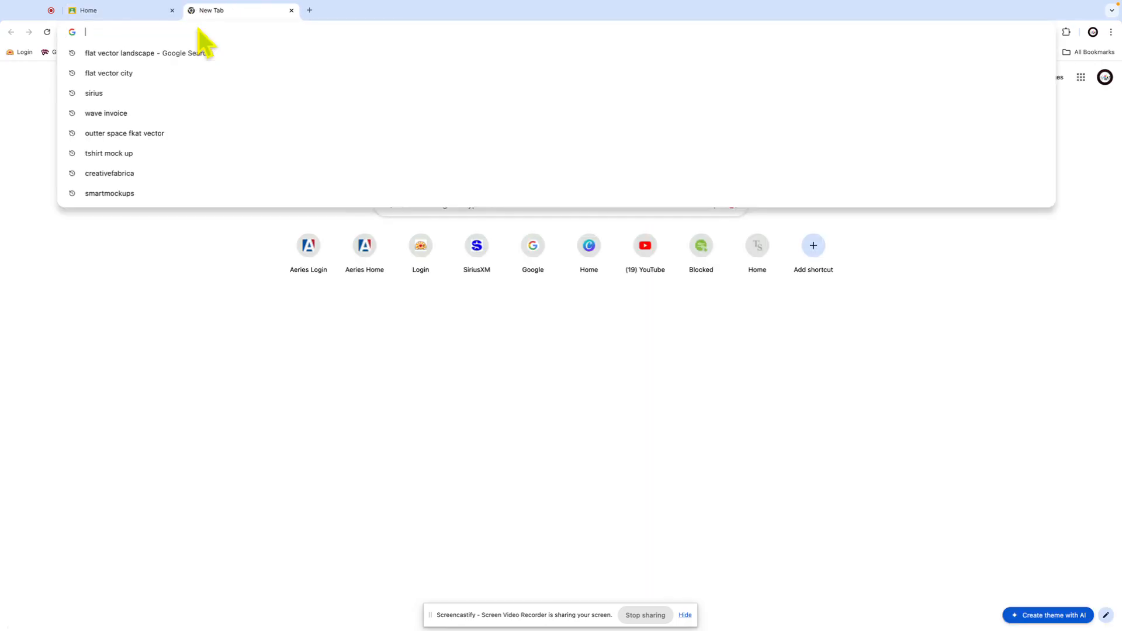
{"action": "type", "text": "google site"}
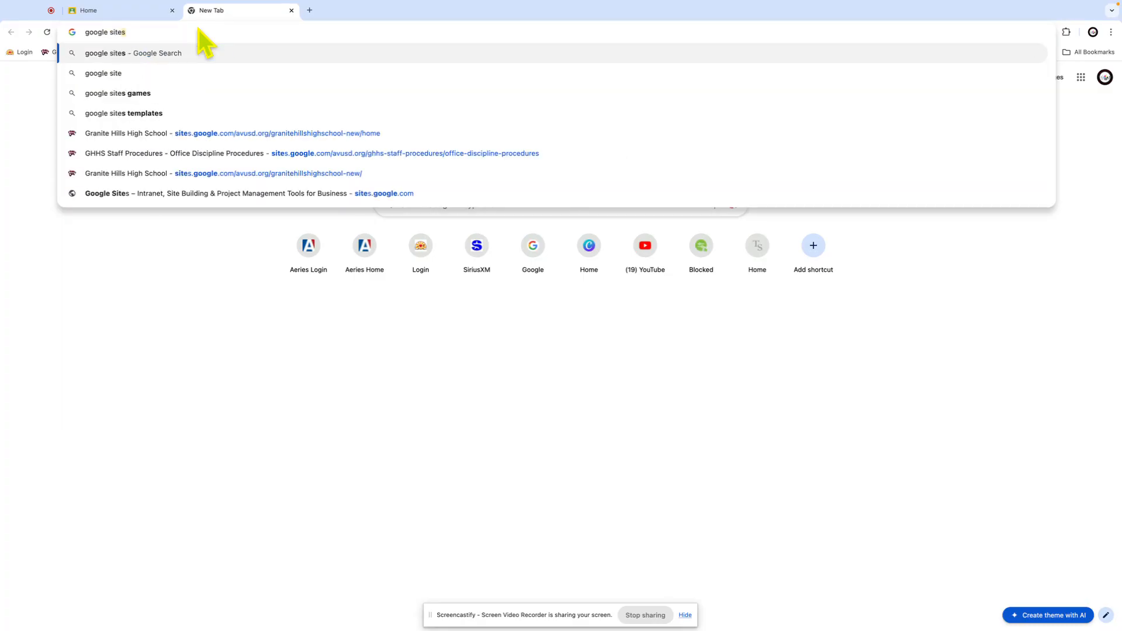
{"action": "key", "text": "Return"}
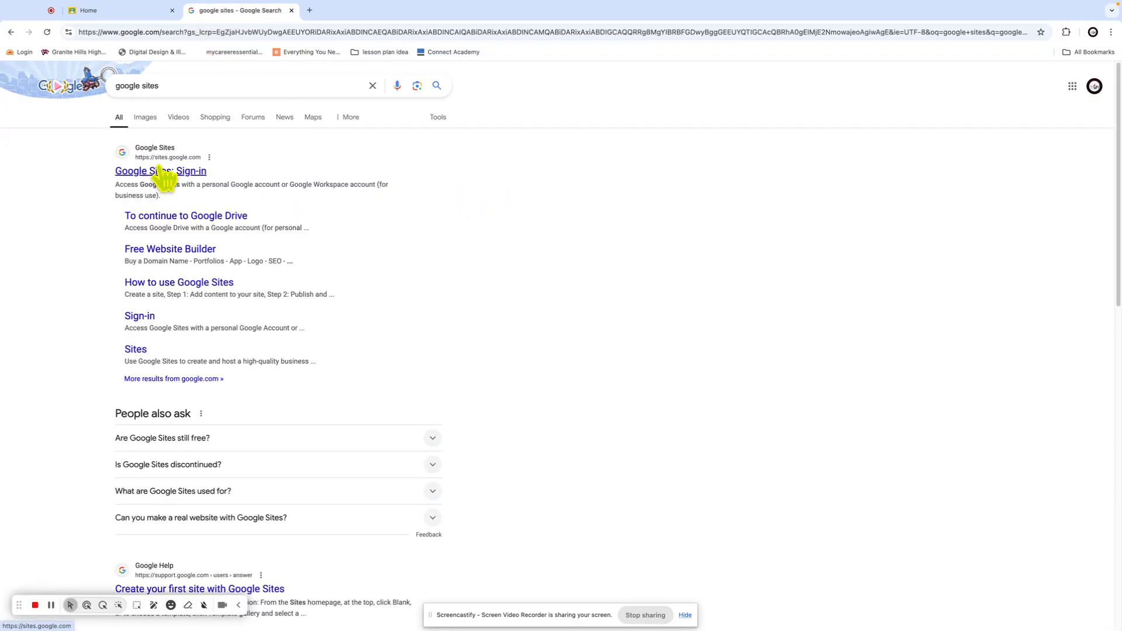
{"action": "left_click", "coordinate": [133, 10]}
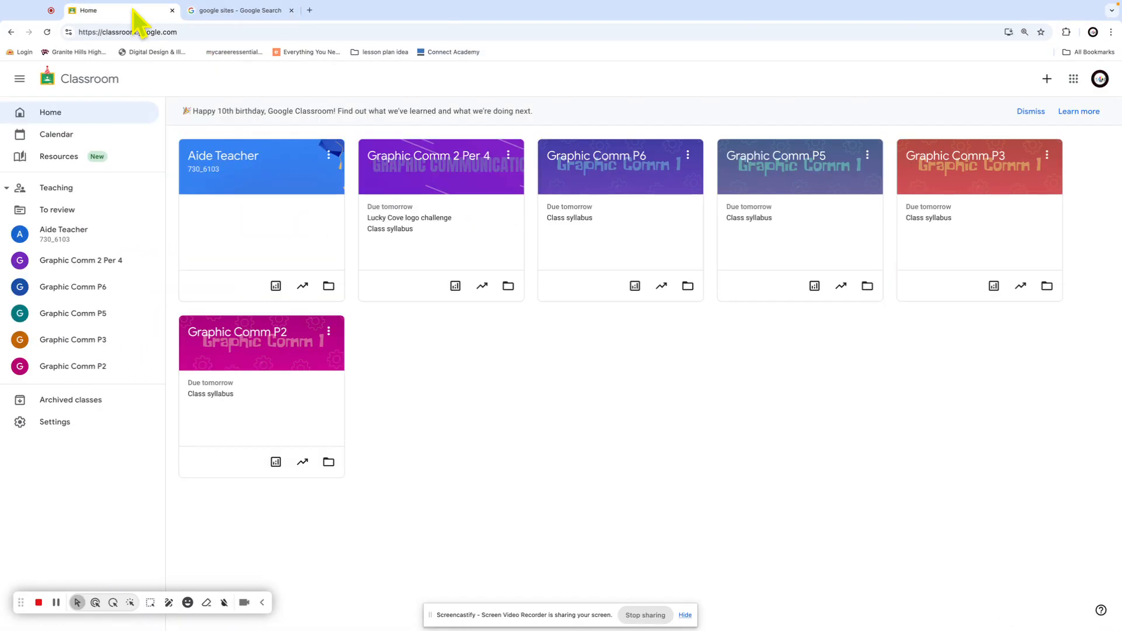
Launch Google Sites from the Classroom apps grid
{"action": "left_click", "coordinate": [1073, 79]}
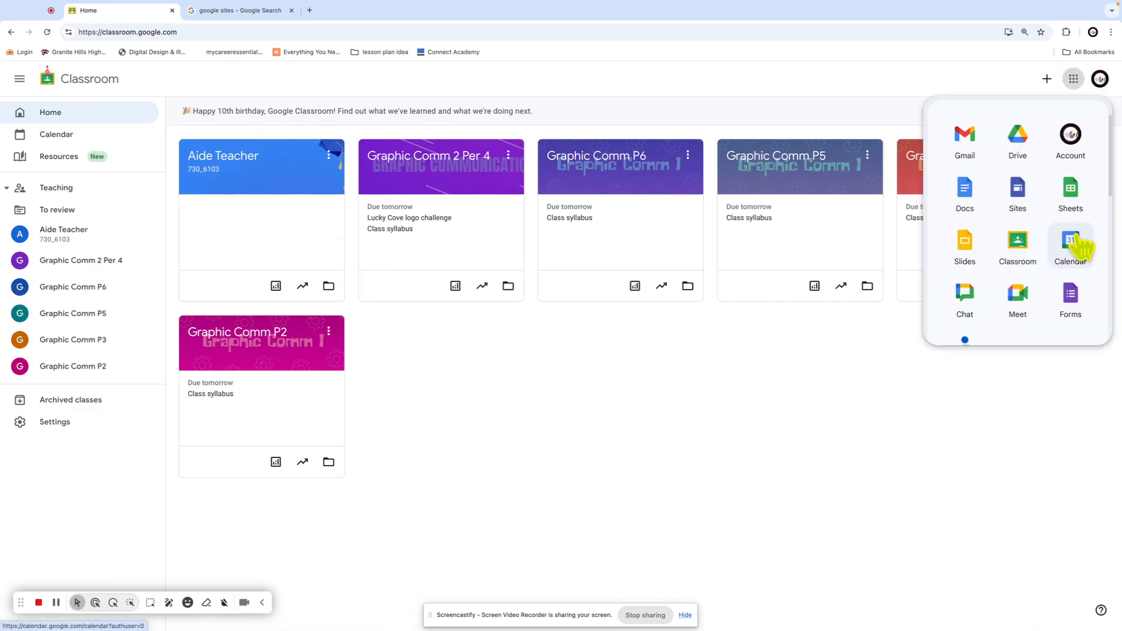
{"action": "left_click", "coordinate": [1020, 193]}
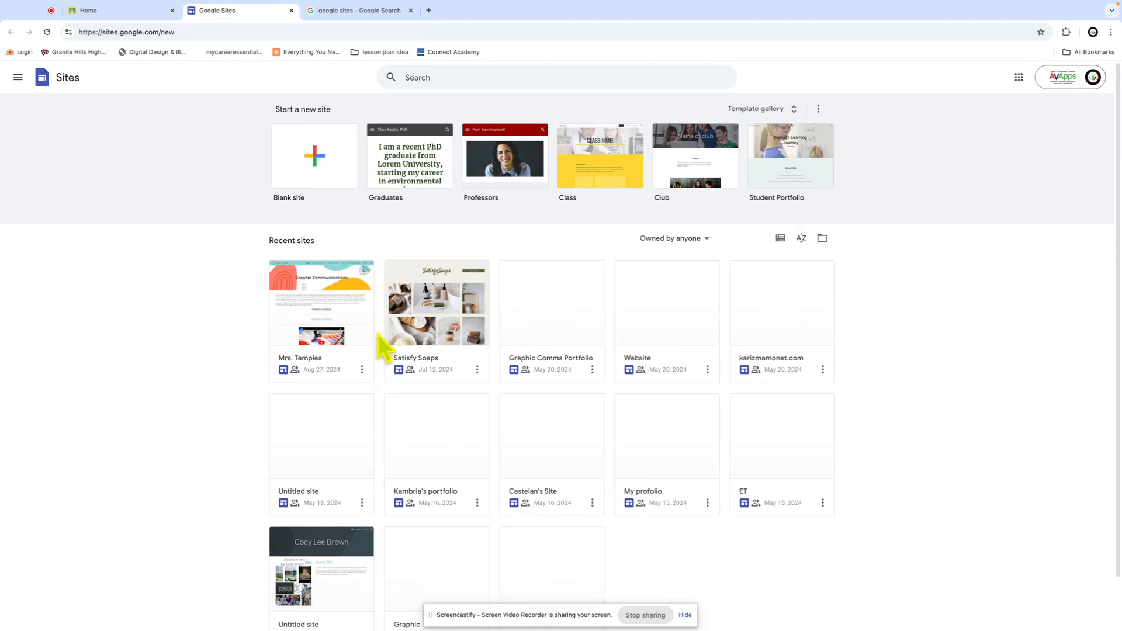
{"action": "left_click", "coordinate": [335, 321]}
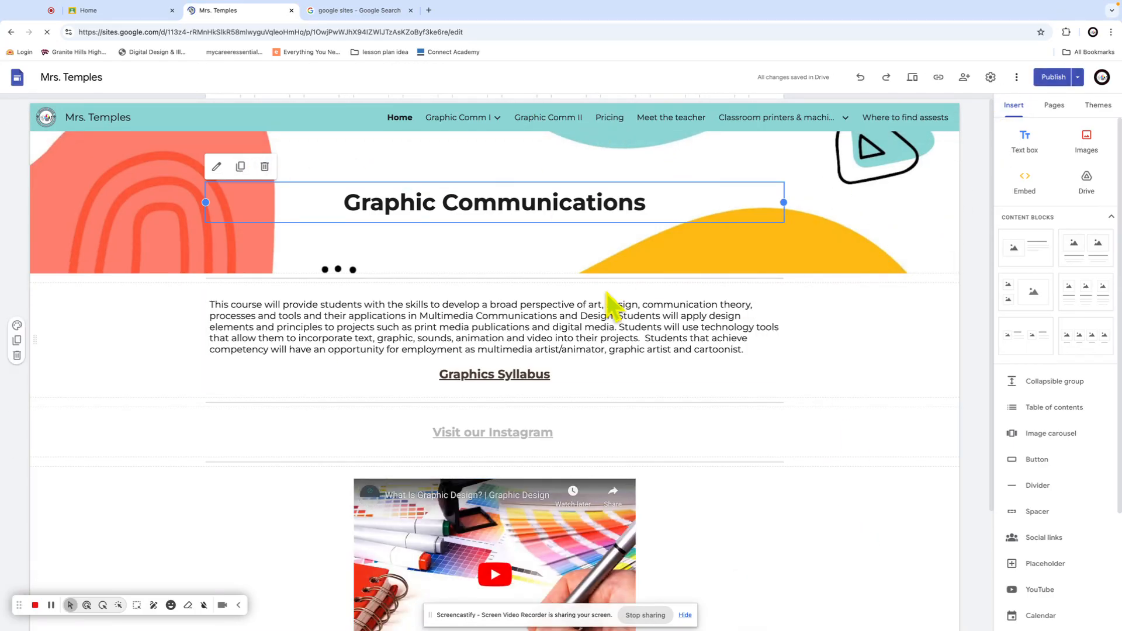
{"action": "scroll", "coordinate": [820, 315], "scroll_direction": "down", "scroll_amount": 1}
{"action": "scroll", "coordinate": [743, 309], "scroll_direction": "down", "scroll_amount": 2}
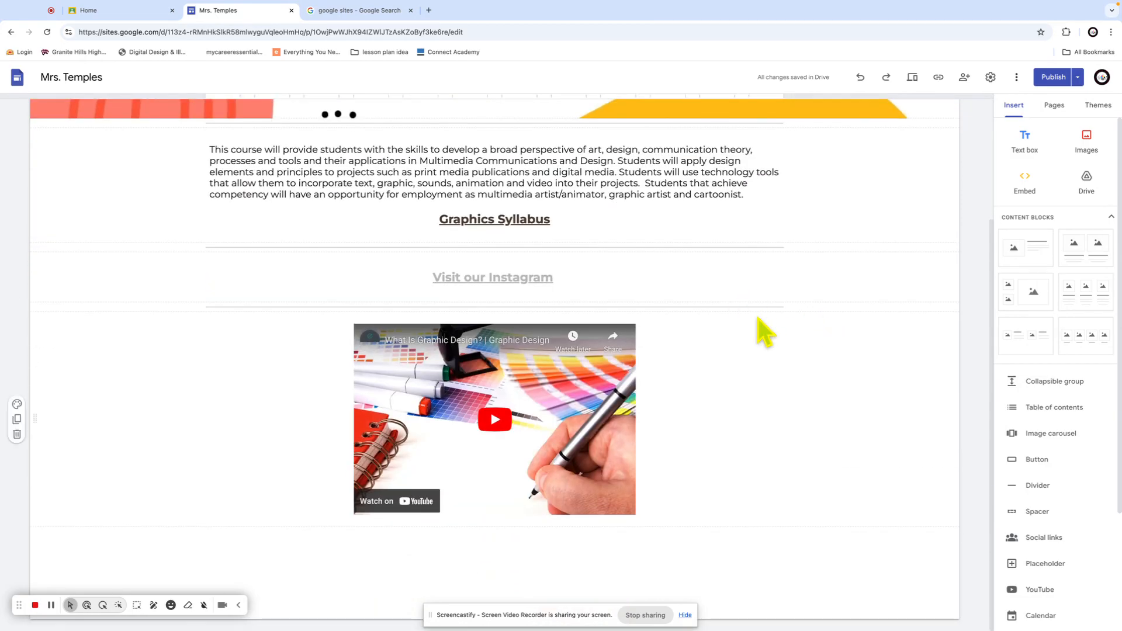
{"action": "scroll", "coordinate": [788, 313], "scroll_direction": "up", "scroll_amount": 3}
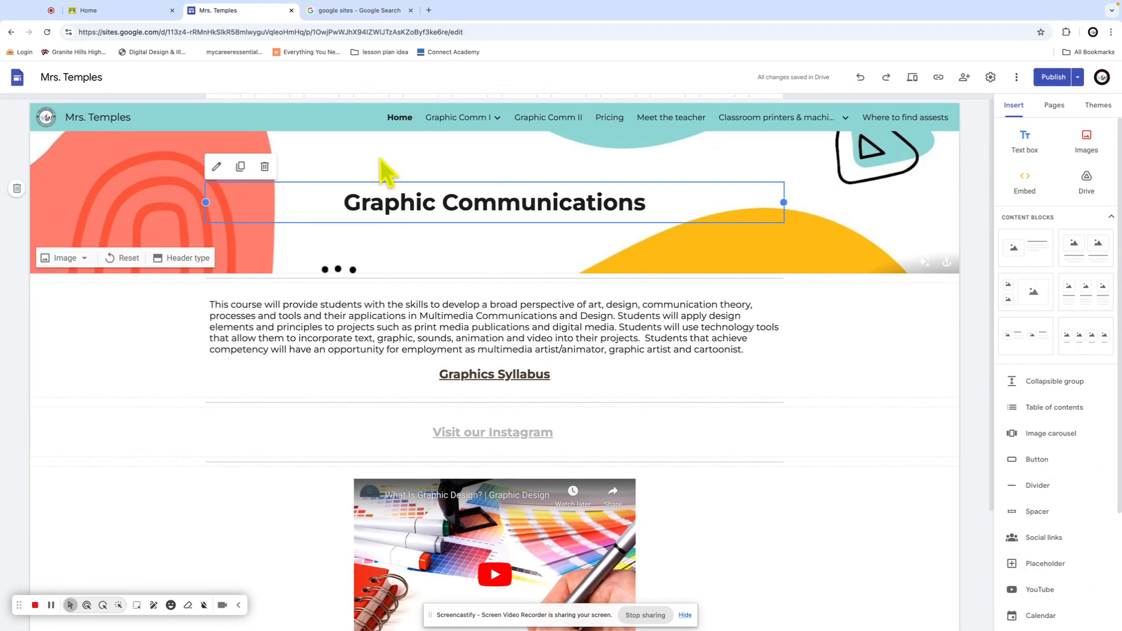
{"action": "left_click", "coordinate": [126, 11]}
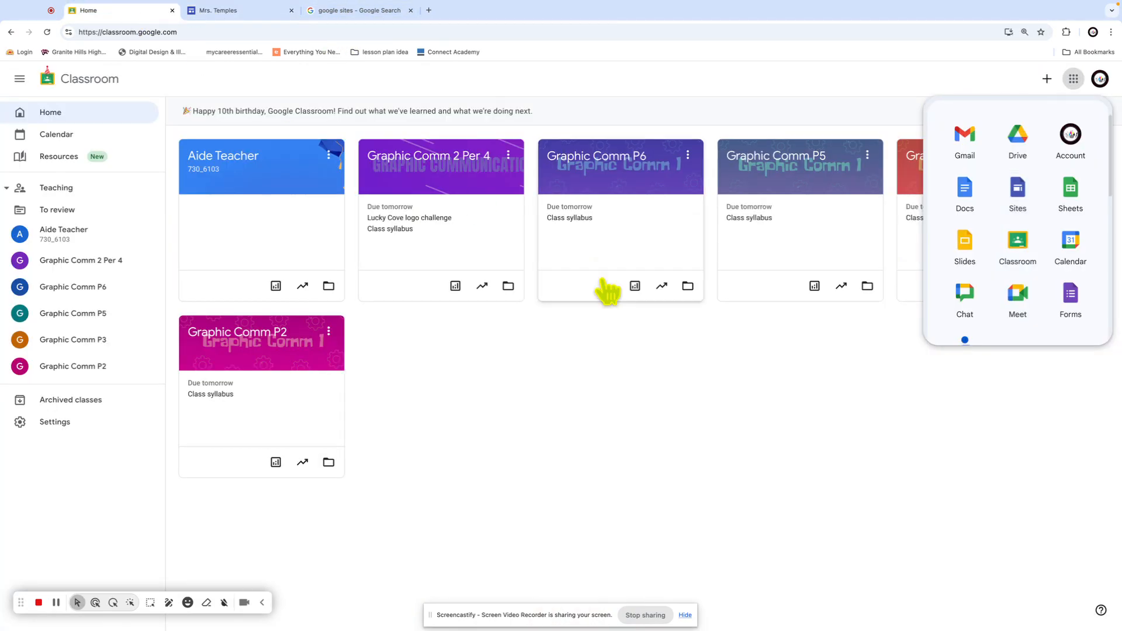
{"action": "left_click", "coordinate": [355, 13]}
{"action": "left_click", "coordinate": [221, 11]}
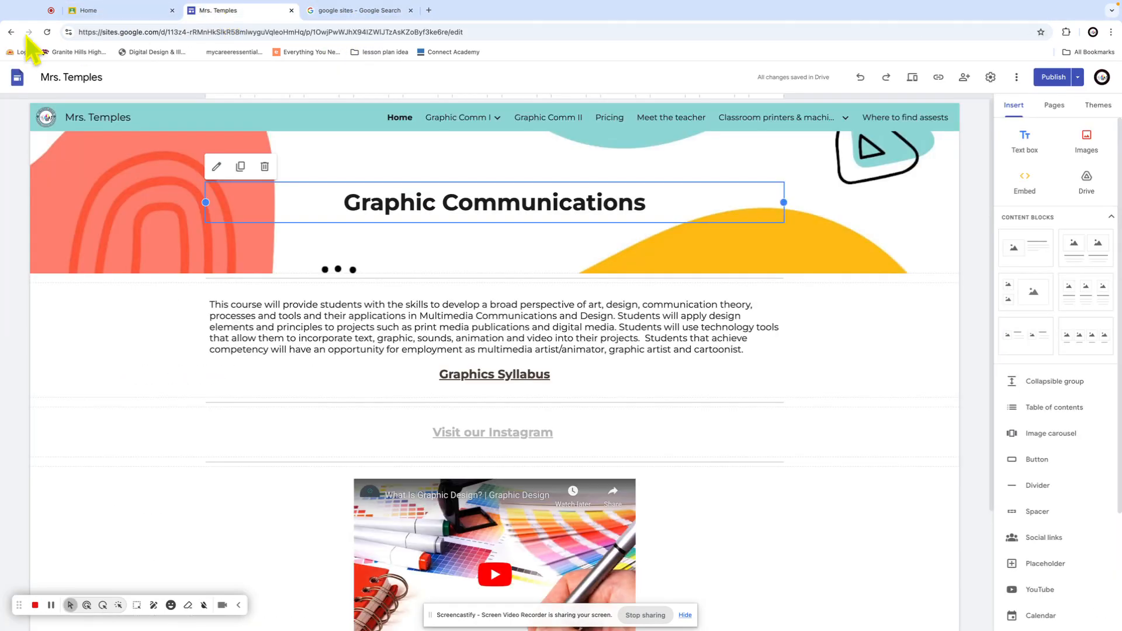
{"action": "left_click", "coordinate": [16, 82]}
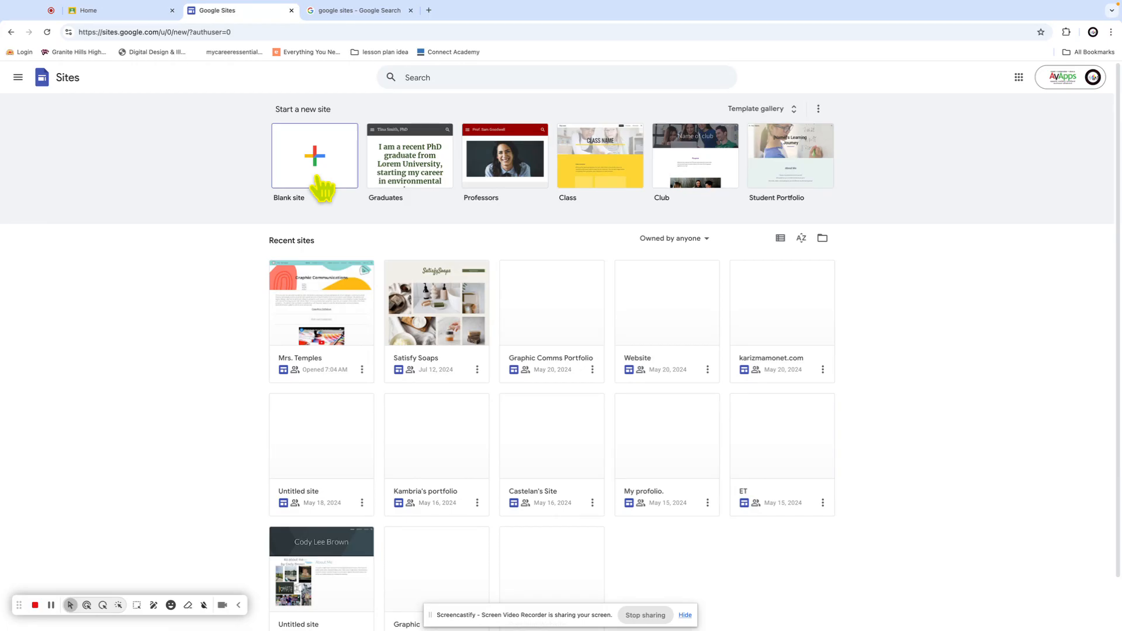
Start a blank site and rename it 'Wendys Portfolio'
{"action": "left_click", "coordinate": [319, 178]}
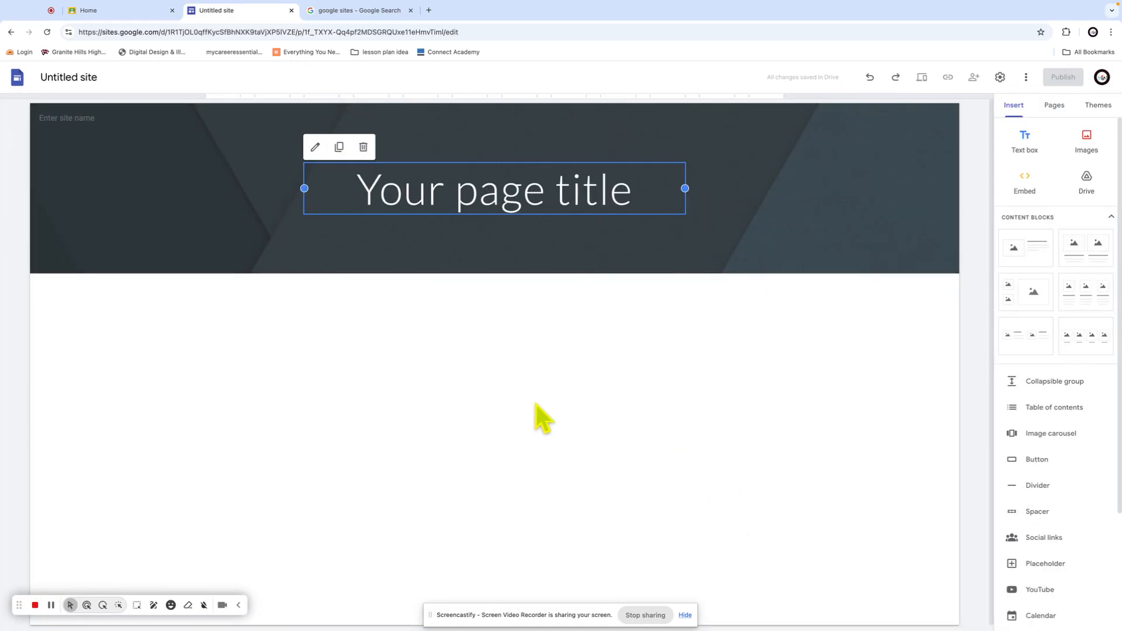
{"action": "double_click", "coordinate": [67, 75]}
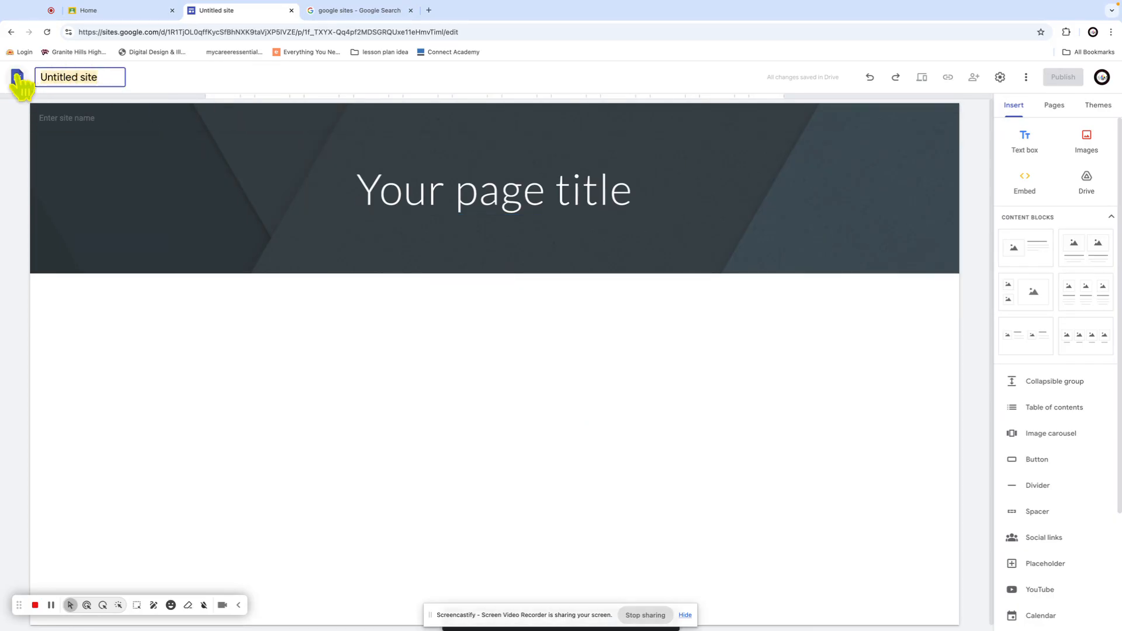
{"action": "type", "text": "Wendy"}
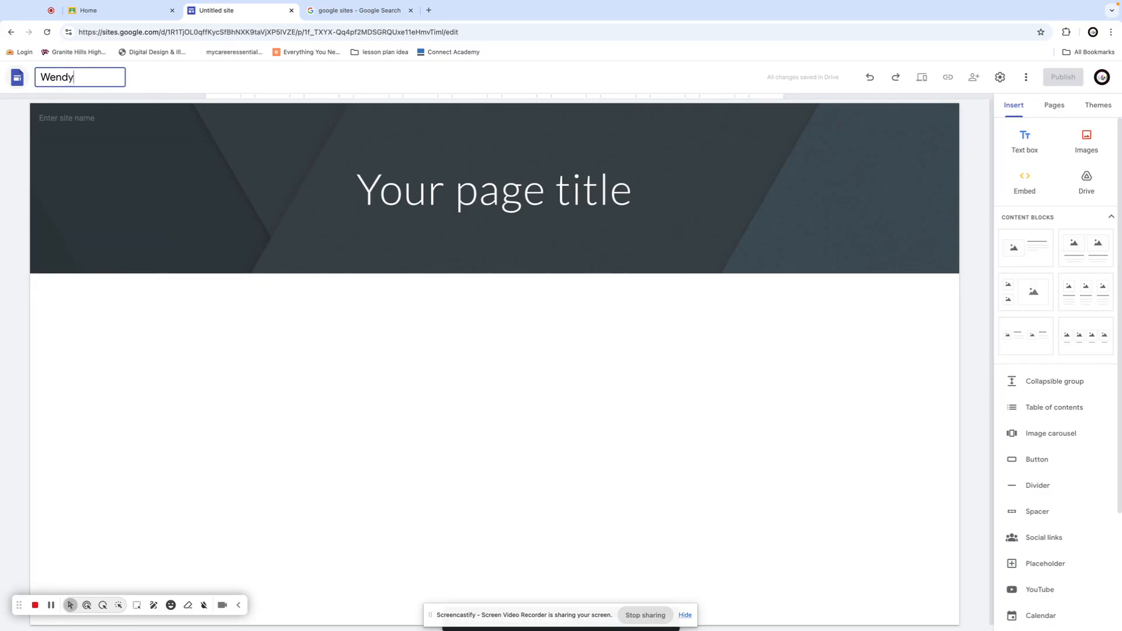
{"action": "type", "text": "s Portfolio"}
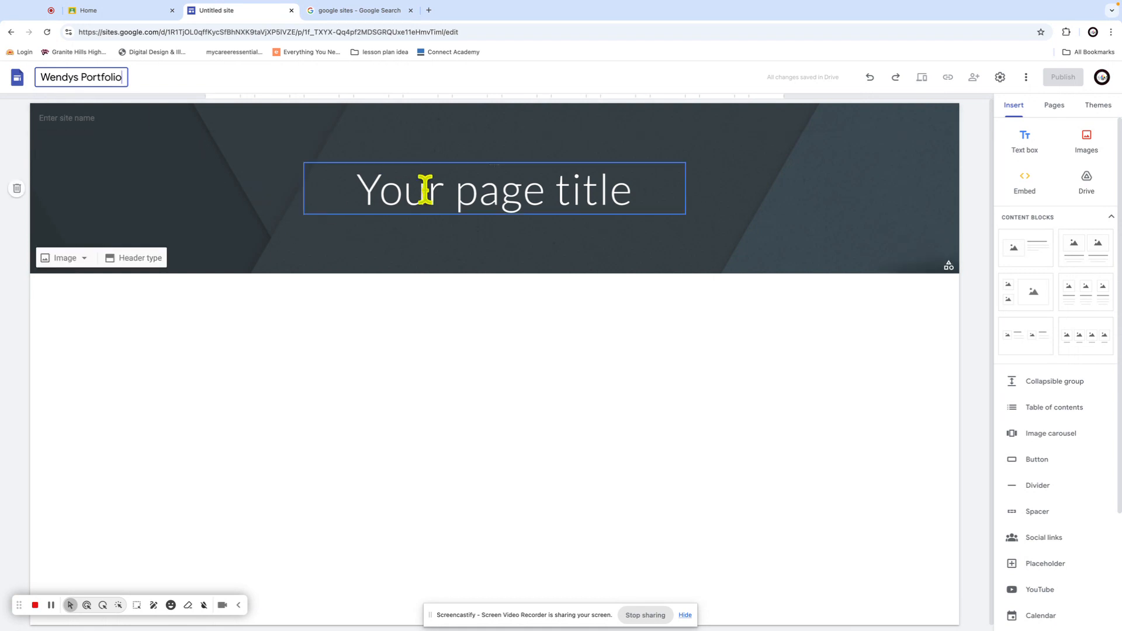
{"action": "left_click", "coordinate": [468, 194]}
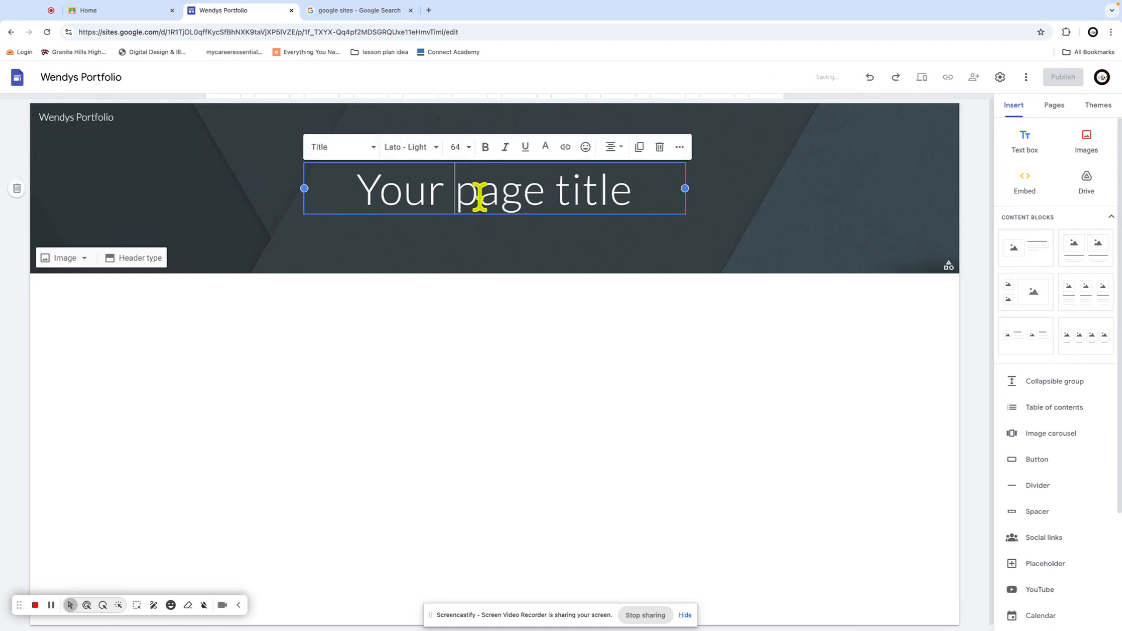
Replace the 'Your page title' placeholder with the student's name followed by 'Portfolio'
{"action": "left_click_drag", "start_coordinate": [661, 203], "coordinate": [351, 197]}
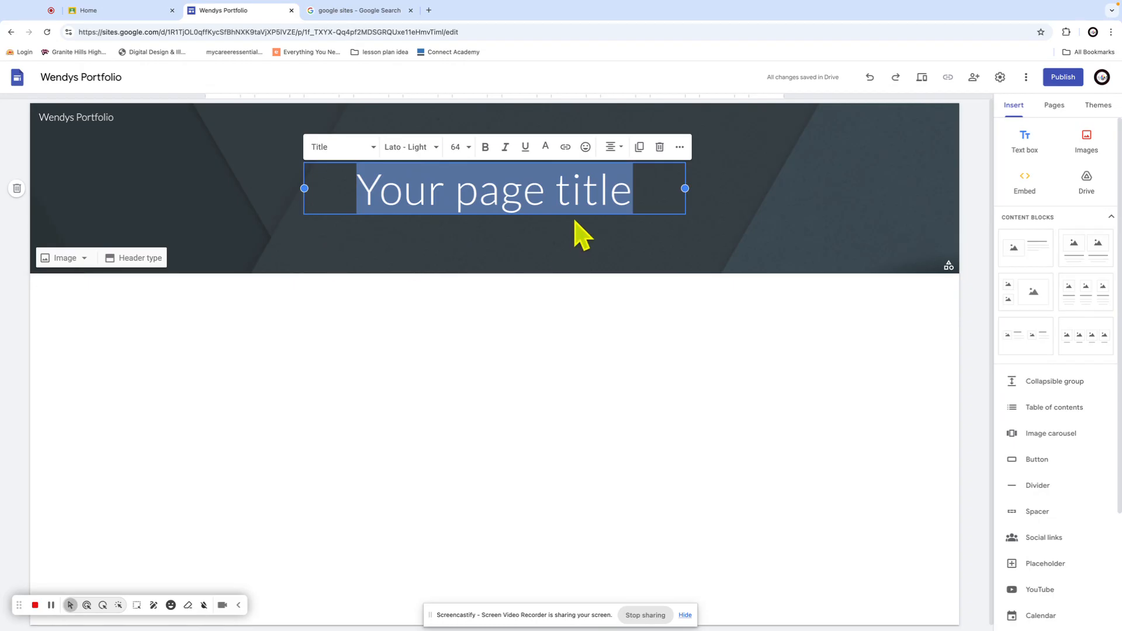
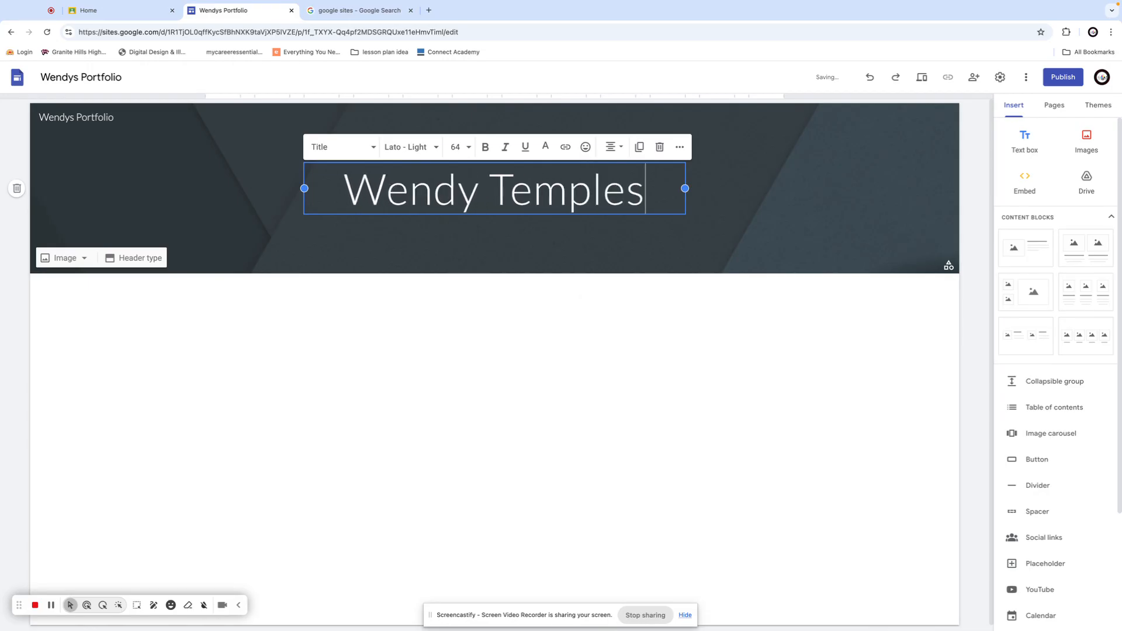
{"action": "key", "text": "Return"}
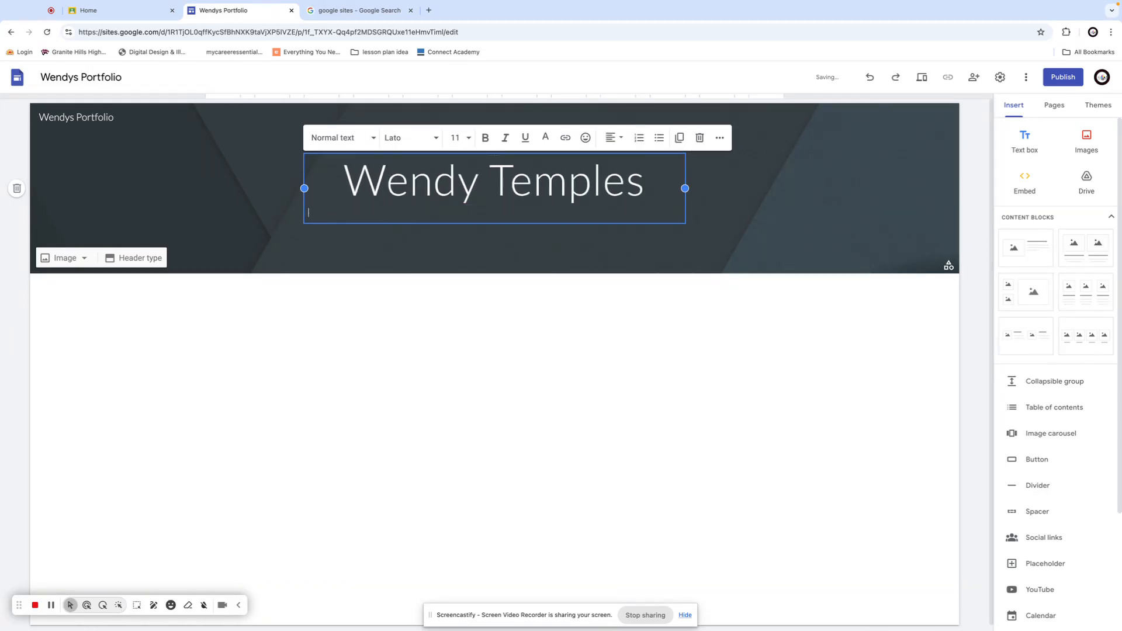
{"action": "key", "text": "BackSpace"}
{"action": "key", "text": "Return"}
{"action": "key", "text": "BackSpace"}
{"action": "type", "text": "P"}
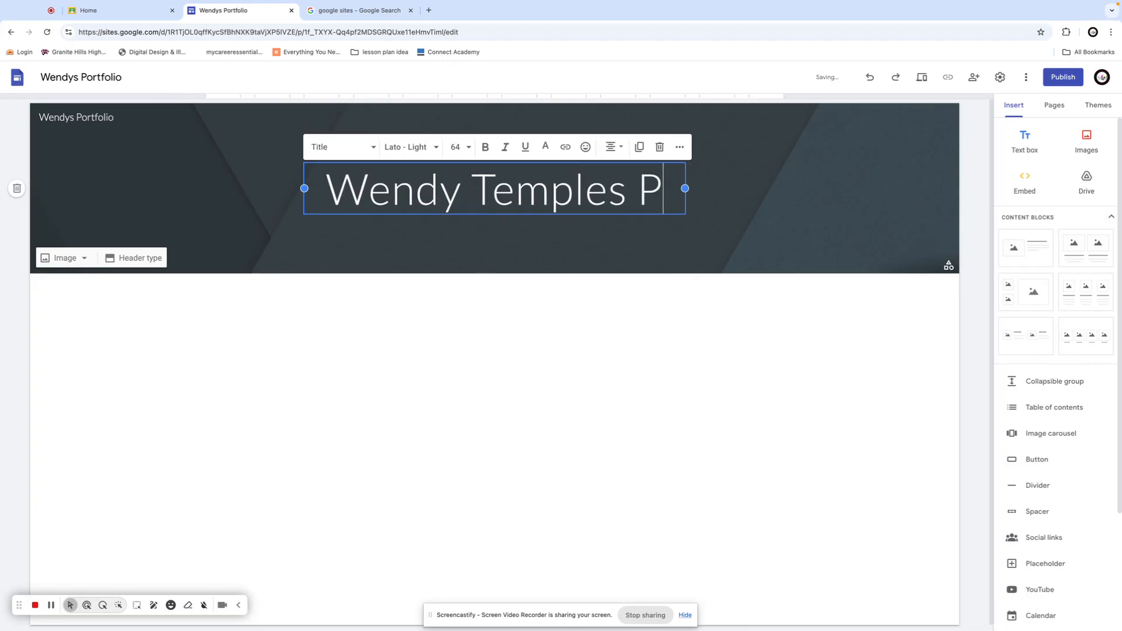
{"action": "type", "text": "ortfolio"}
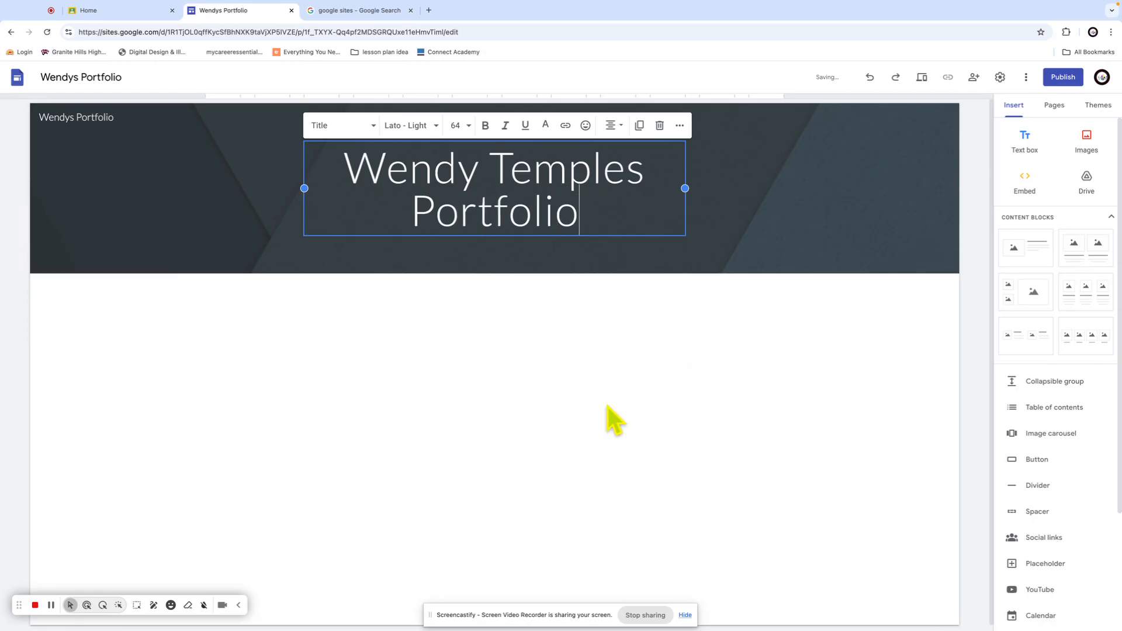
{"action": "left_click", "coordinate": [659, 279]}
{"action": "left_click", "coordinate": [553, 205]}
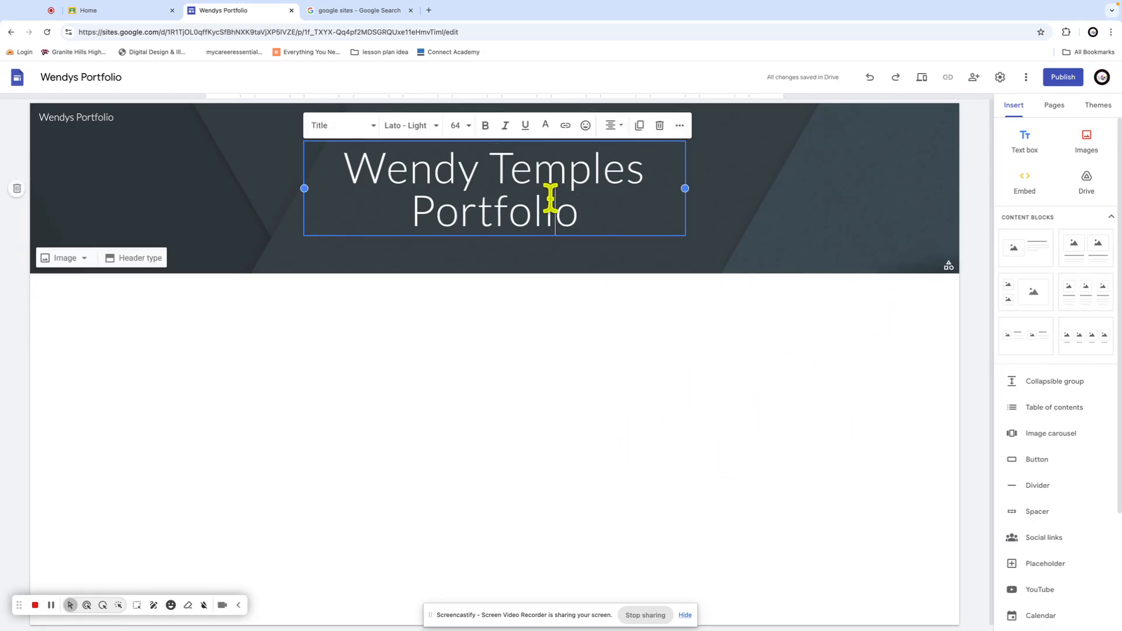
Format the header title in the Galada font with the dark teal #45818e colour
{"action": "left_click", "coordinate": [365, 135]}
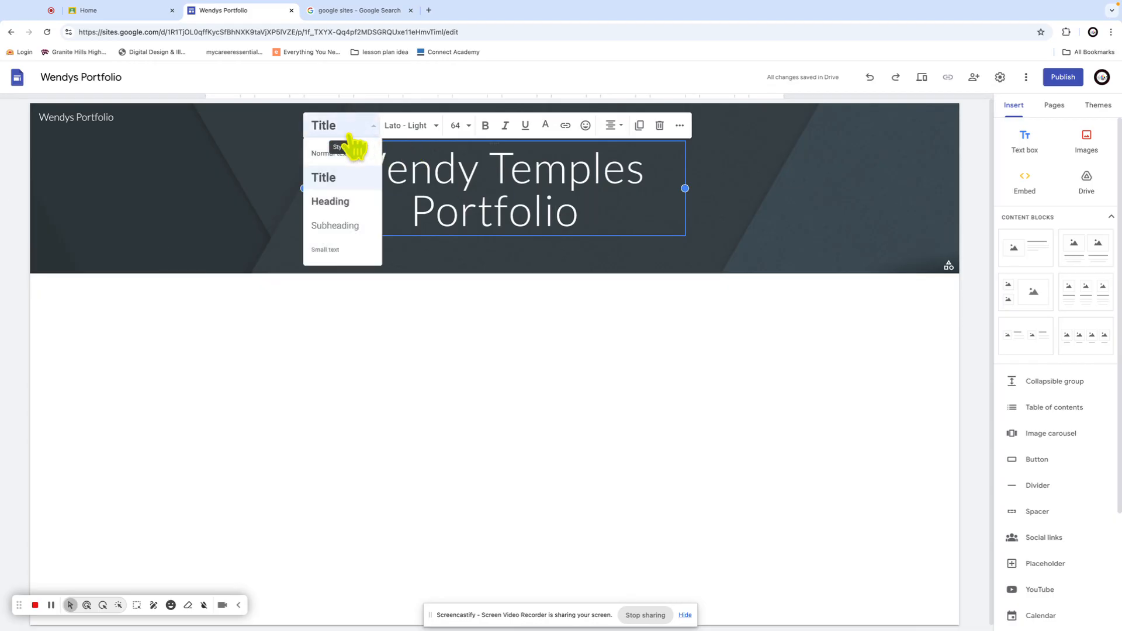
{"action": "left_click", "coordinate": [336, 178]}
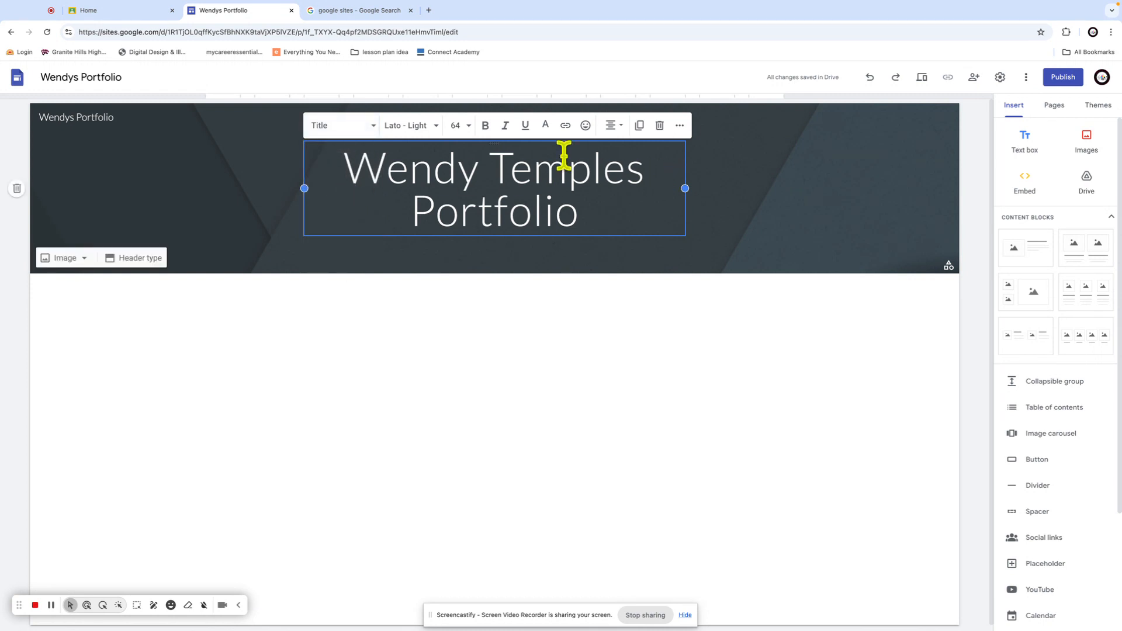
{"action": "left_click", "coordinate": [431, 130]}
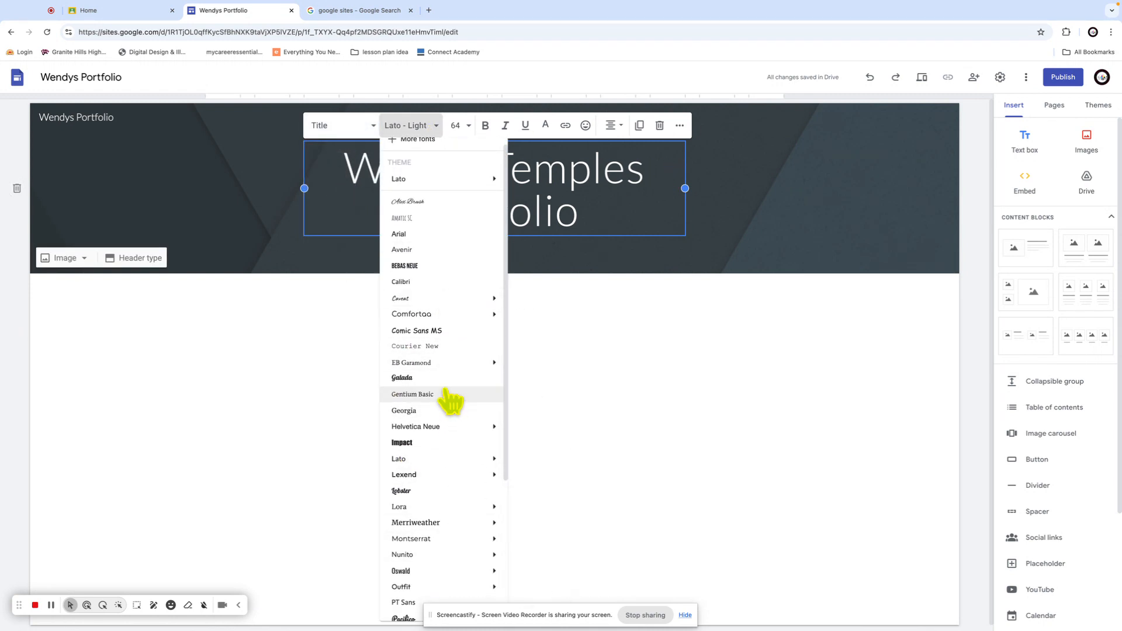
{"action": "left_click", "coordinate": [447, 379]}
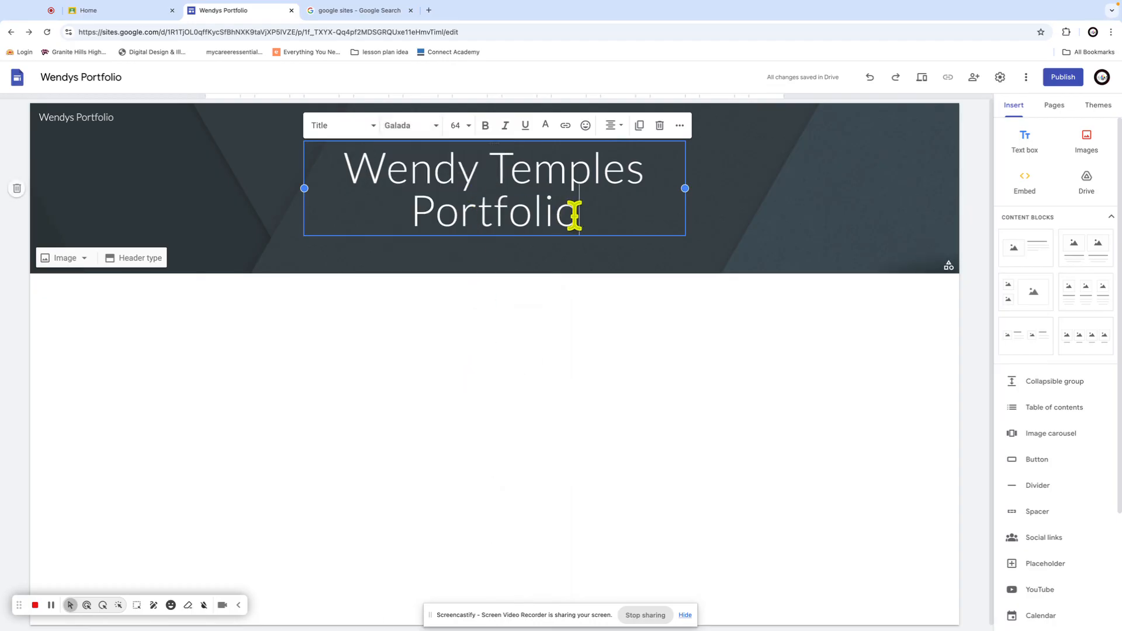
{"action": "left_click_drag", "start_coordinate": [576, 215], "coordinate": [337, 138]}
{"action": "left_click", "coordinate": [414, 126]}
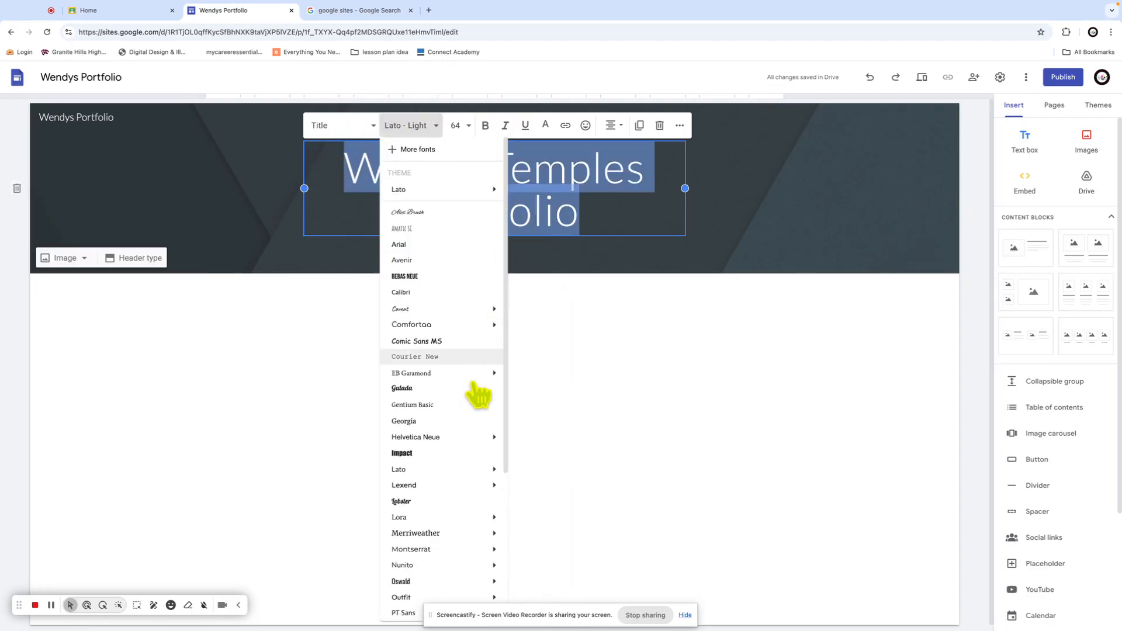
{"action": "left_click", "coordinate": [431, 389]}
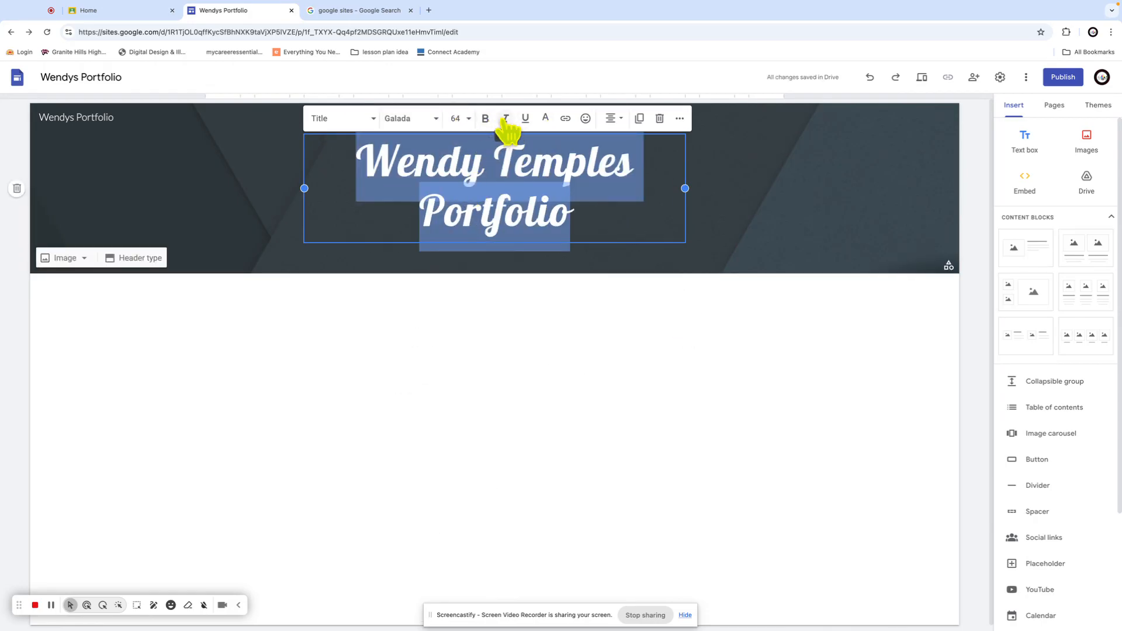
{"action": "left_click", "coordinate": [546, 118]}
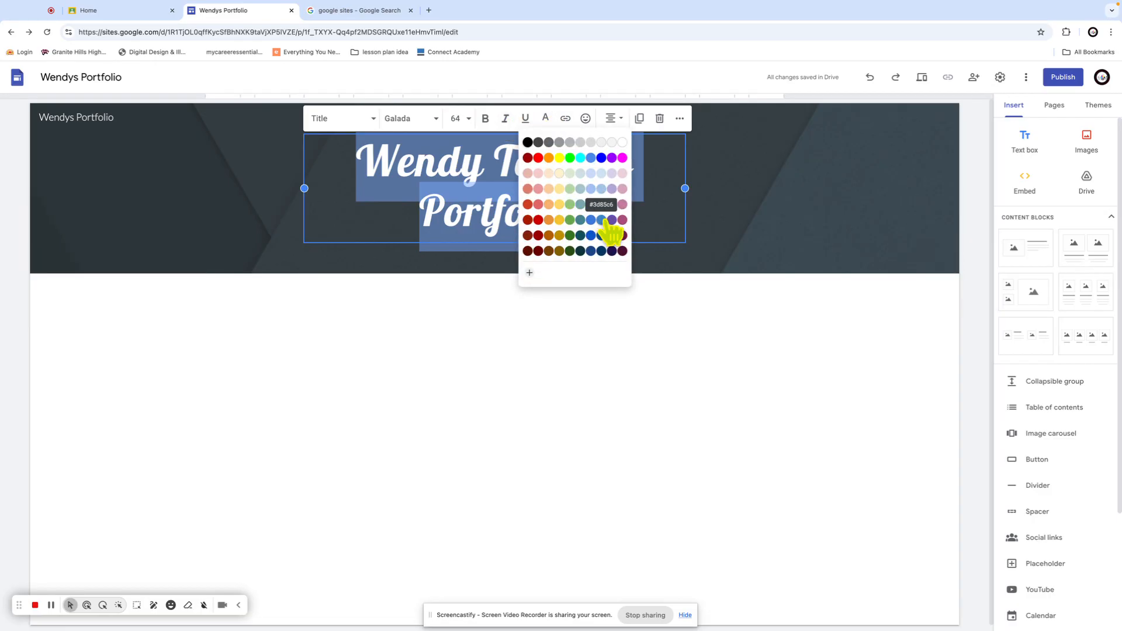
{"action": "left_click", "coordinate": [582, 223]}
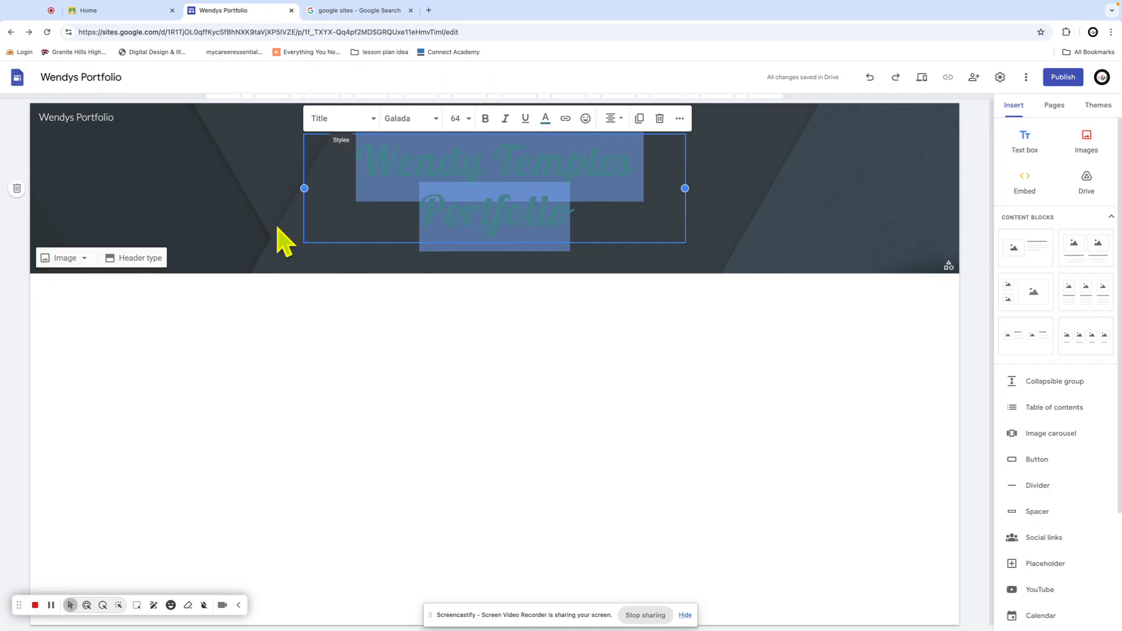
{"action": "left_click", "coordinate": [215, 234]}
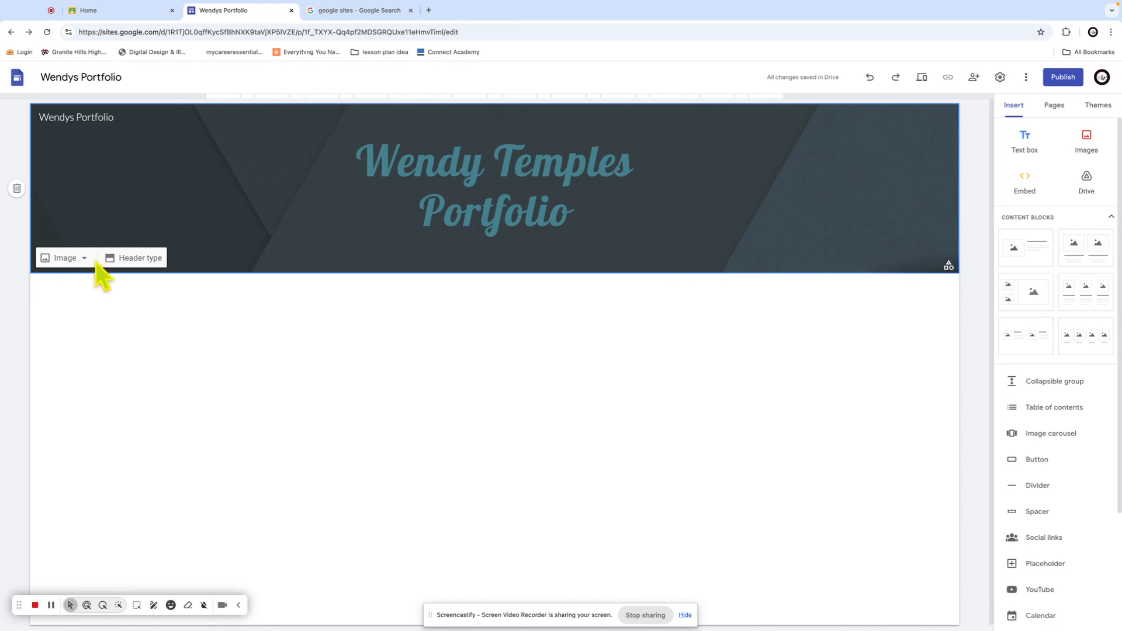
Try the Cover, Large banner and Title only header types, then settle on Banner
{"action": "left_click", "coordinate": [142, 261]}
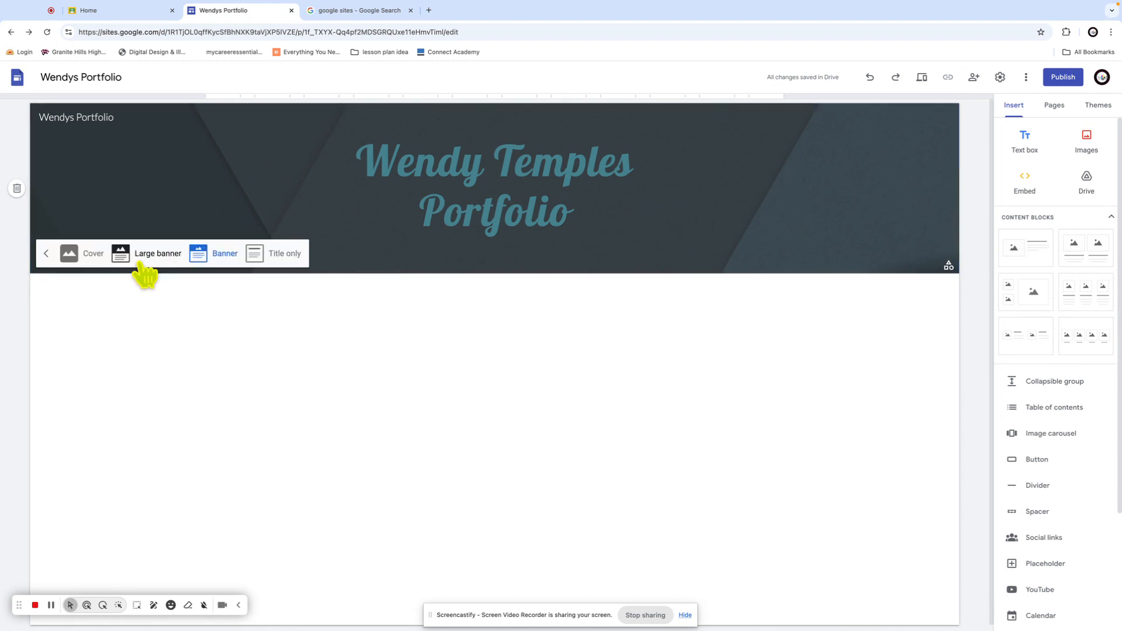
{"action": "left_click", "coordinate": [69, 256]}
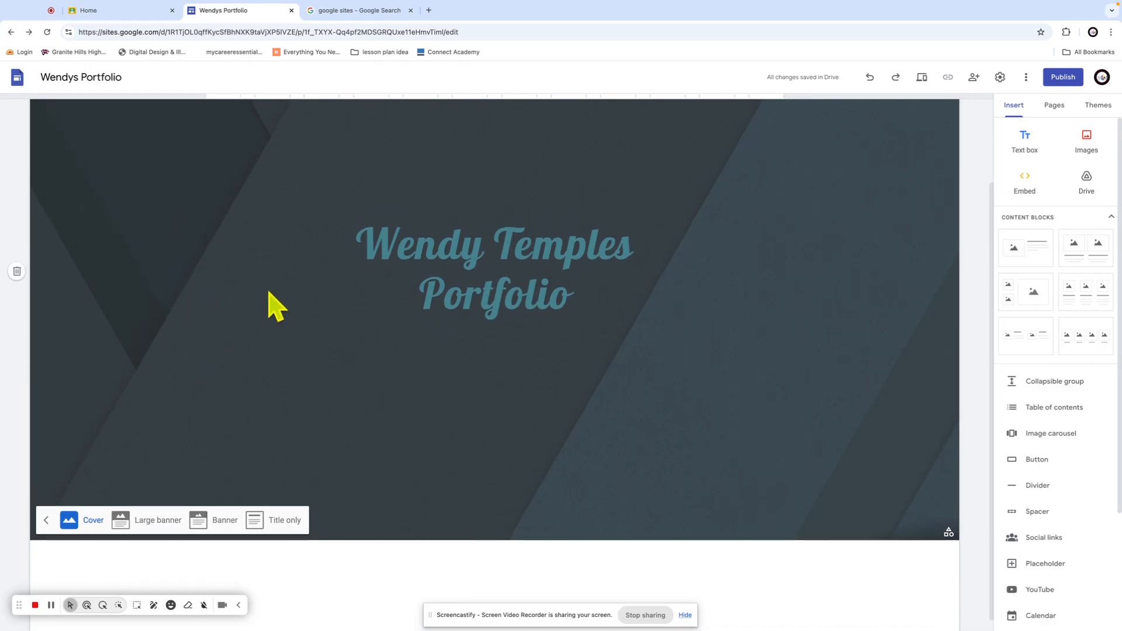
{"action": "left_click", "coordinate": [157, 585]}
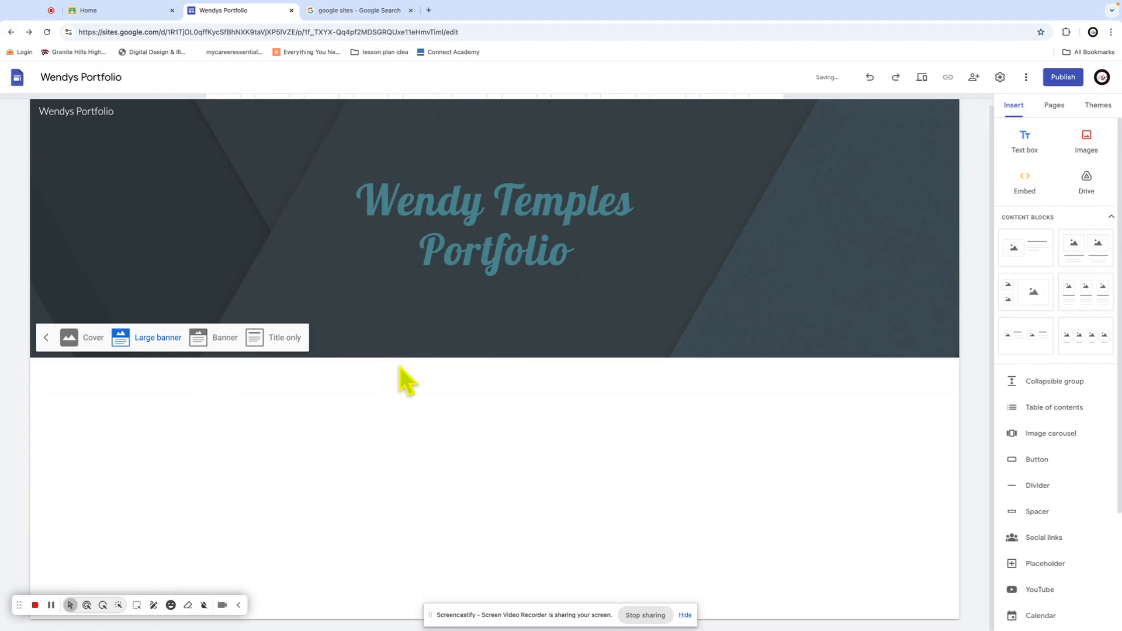
{"action": "left_click", "coordinate": [228, 337]}
{"action": "left_click", "coordinate": [273, 257]}
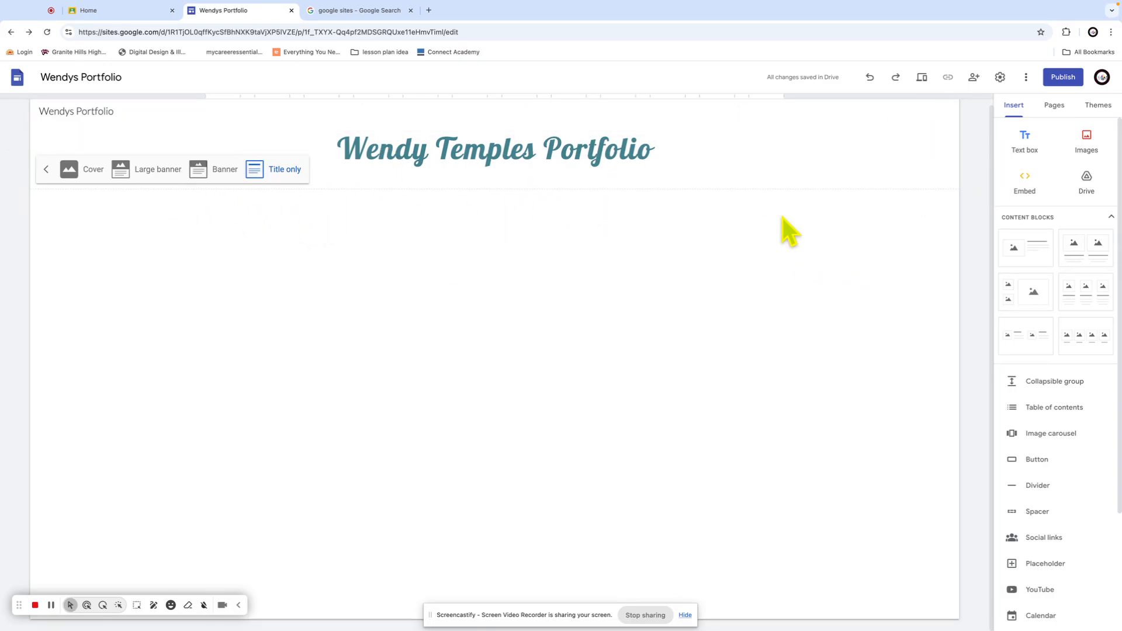
{"action": "left_click", "coordinate": [212, 174]}
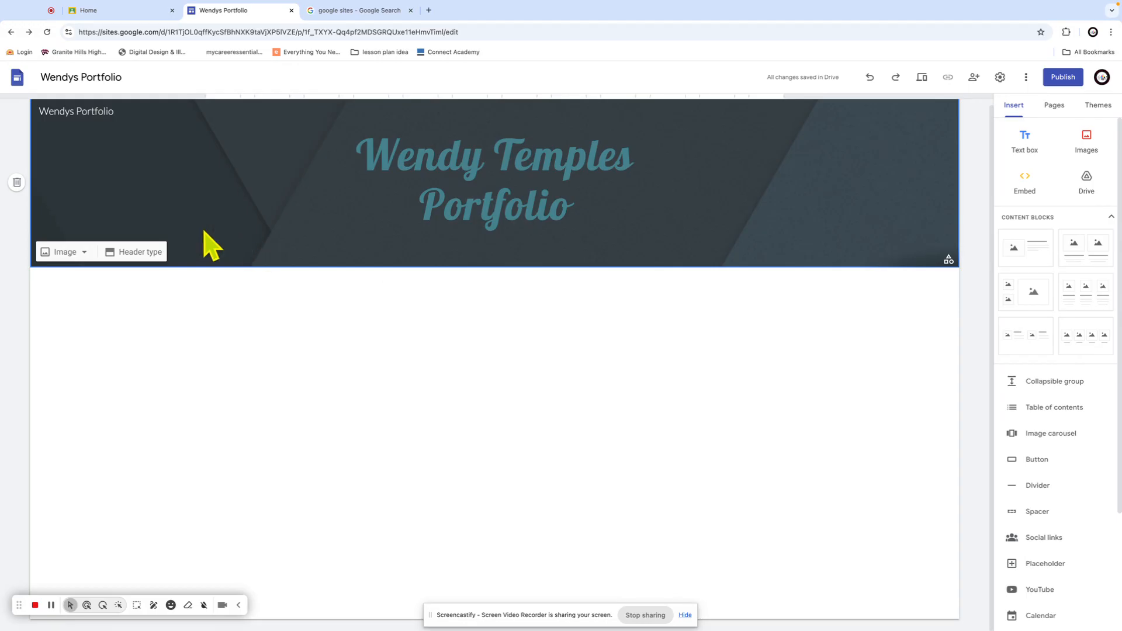
{"action": "left_click", "coordinate": [46, 257]}
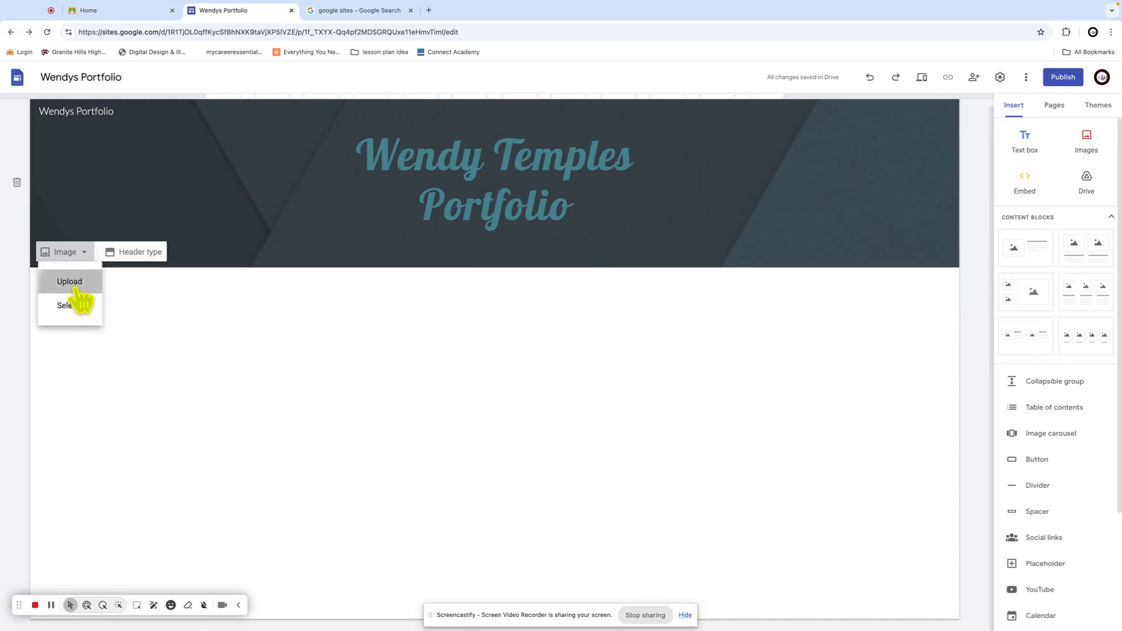
{"action": "left_click", "coordinate": [71, 282]}
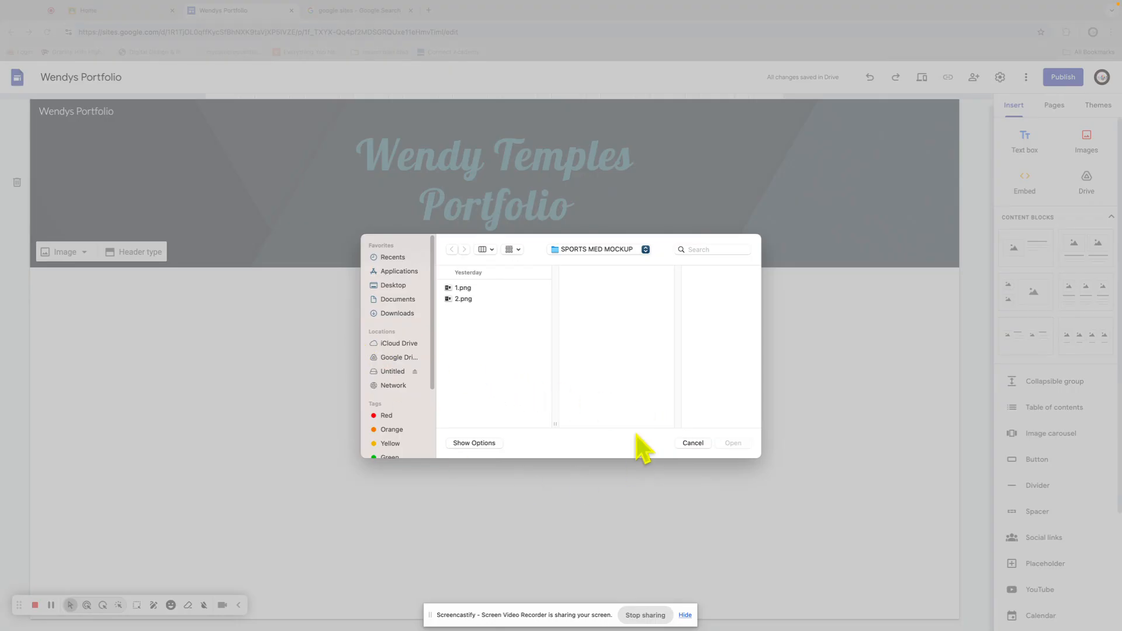
{"action": "left_click", "coordinate": [698, 443]}
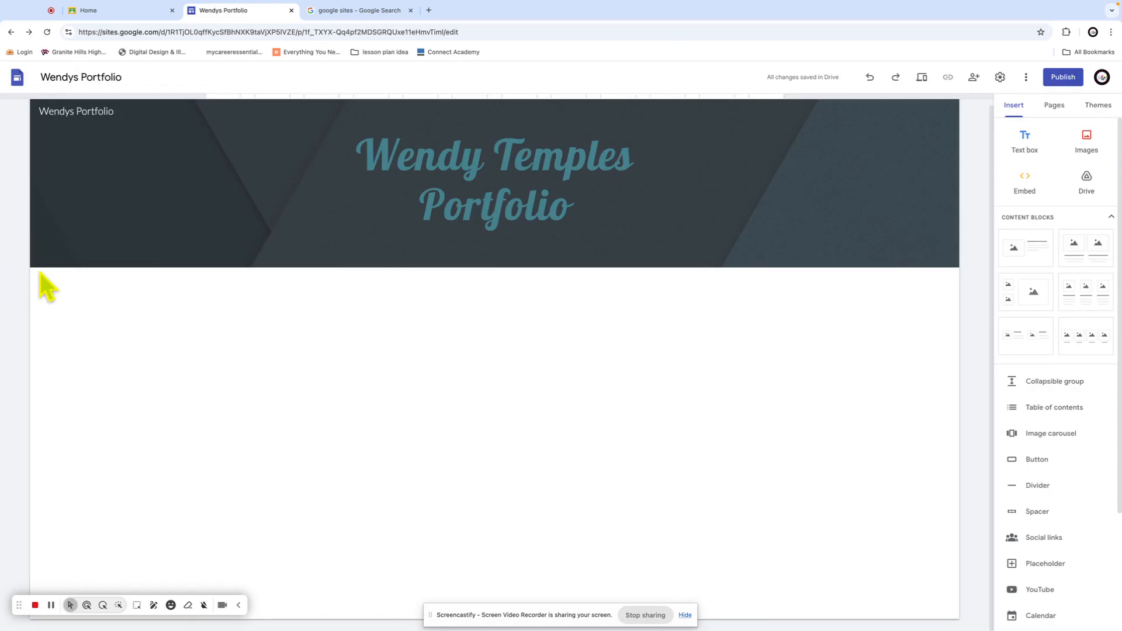
{"action": "left_click", "coordinate": [81, 254]}
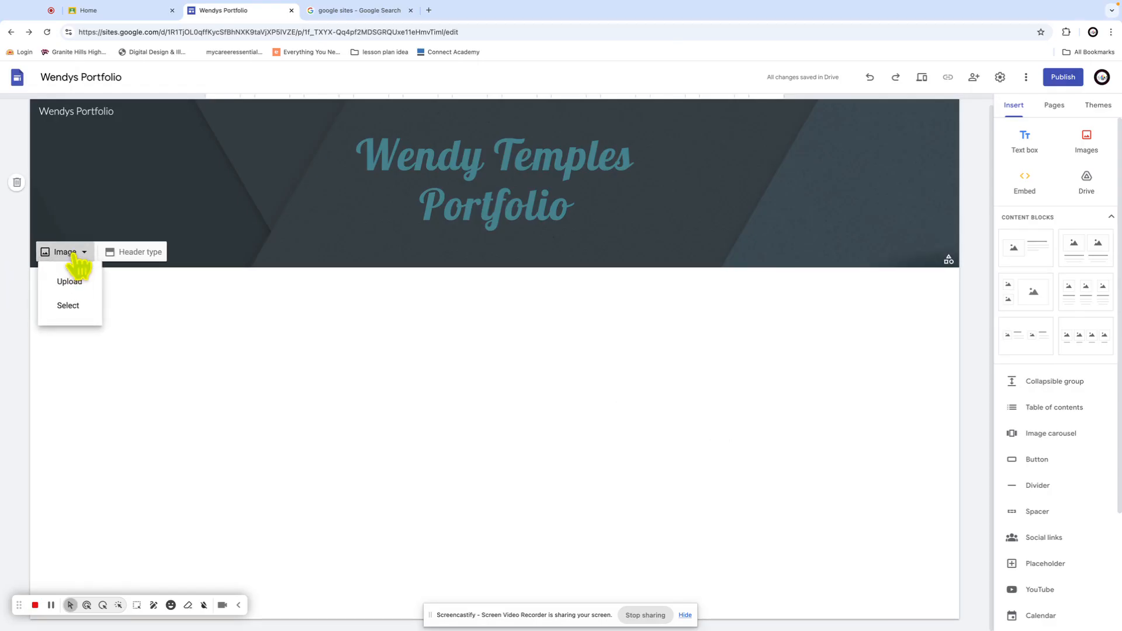
Browse the image source tabs, then insert the blue sand-dune Gallery photo as header background
{"action": "left_click", "coordinate": [67, 306]}
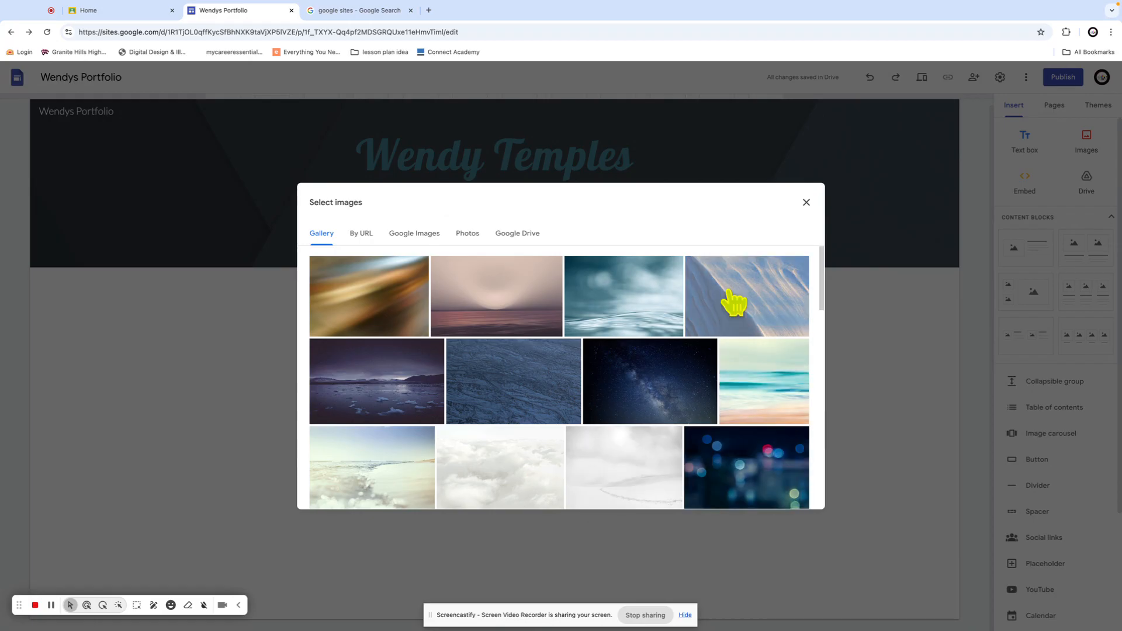
{"action": "scroll", "coordinate": [737, 355], "scroll_direction": "down", "scroll_amount": 15}
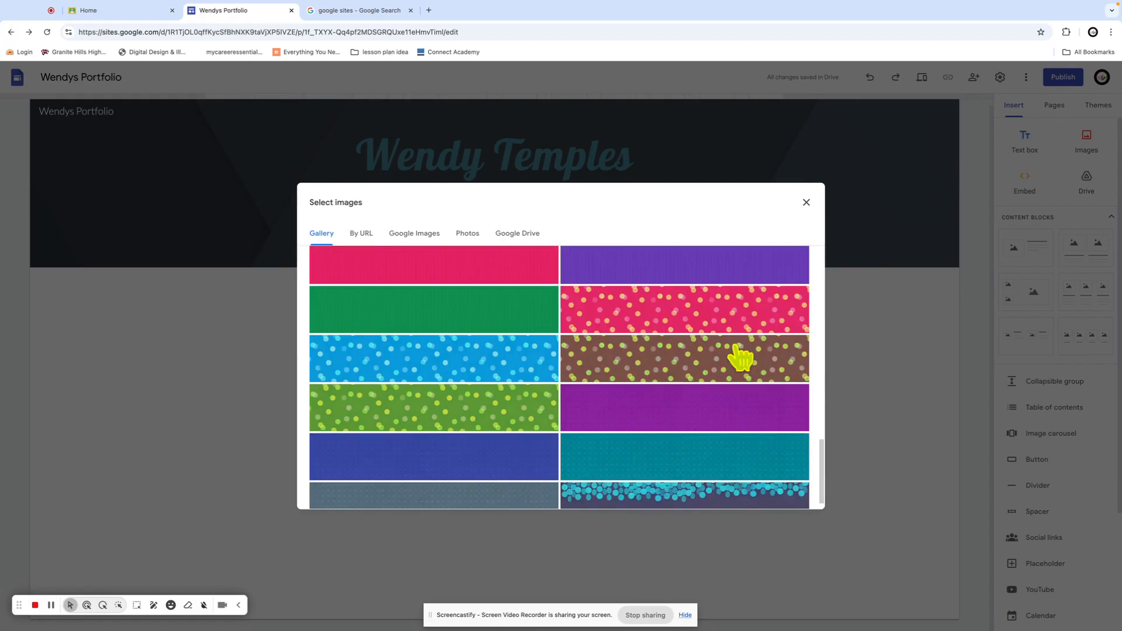
{"action": "scroll", "coordinate": [740, 356], "scroll_direction": "up", "scroll_amount": 15}
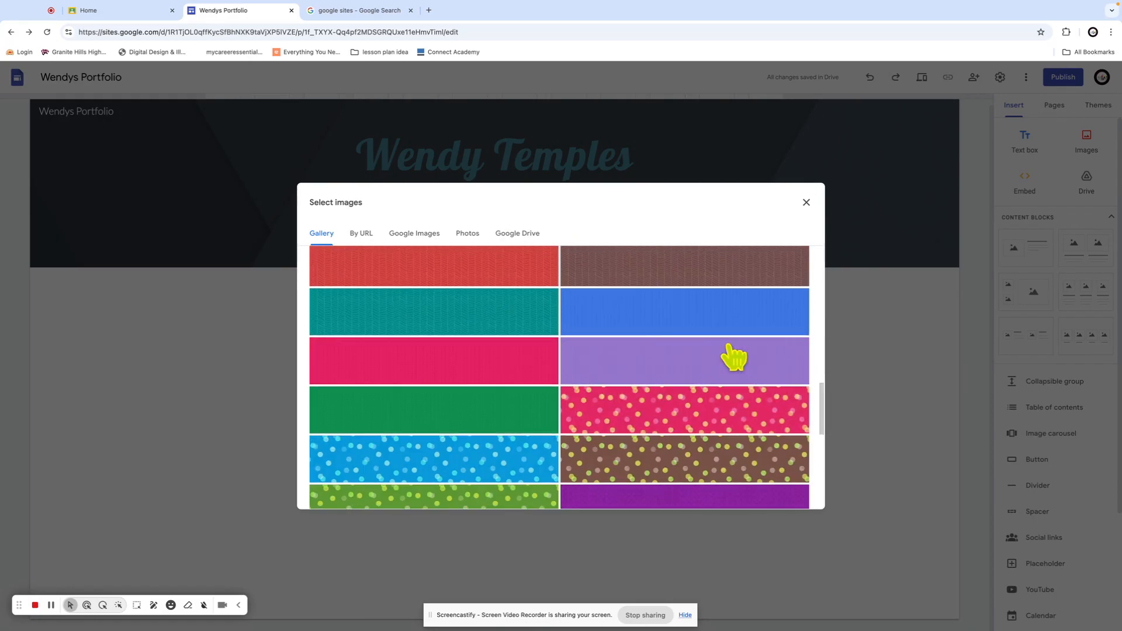
{"action": "left_click", "coordinate": [364, 237]}
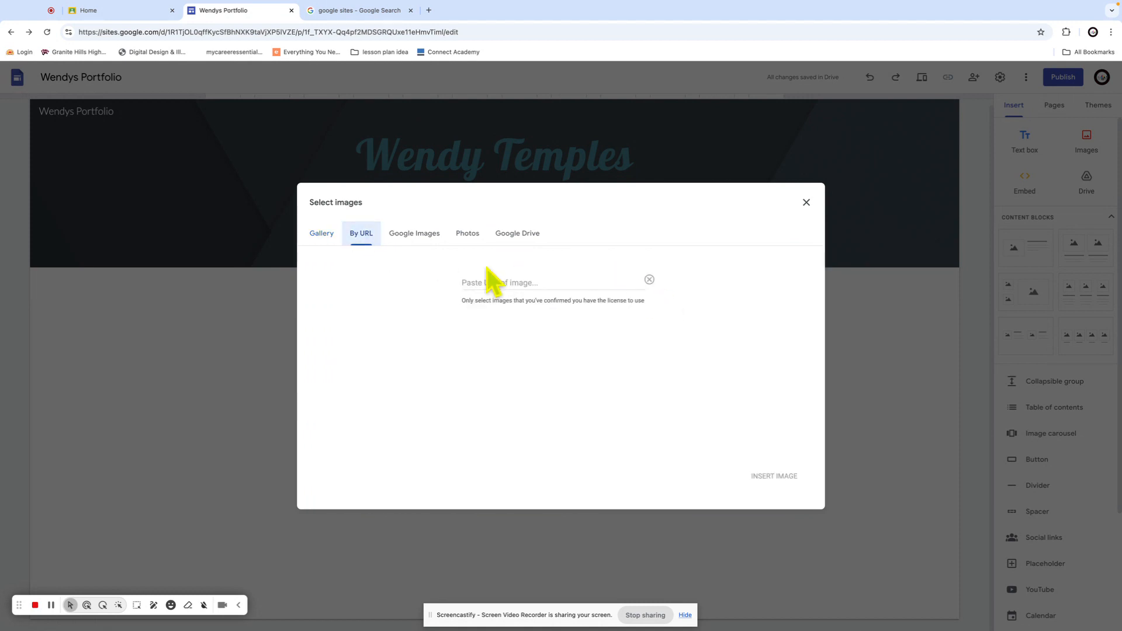
{"action": "left_click", "coordinate": [424, 237]}
{"action": "left_click", "coordinate": [476, 239]}
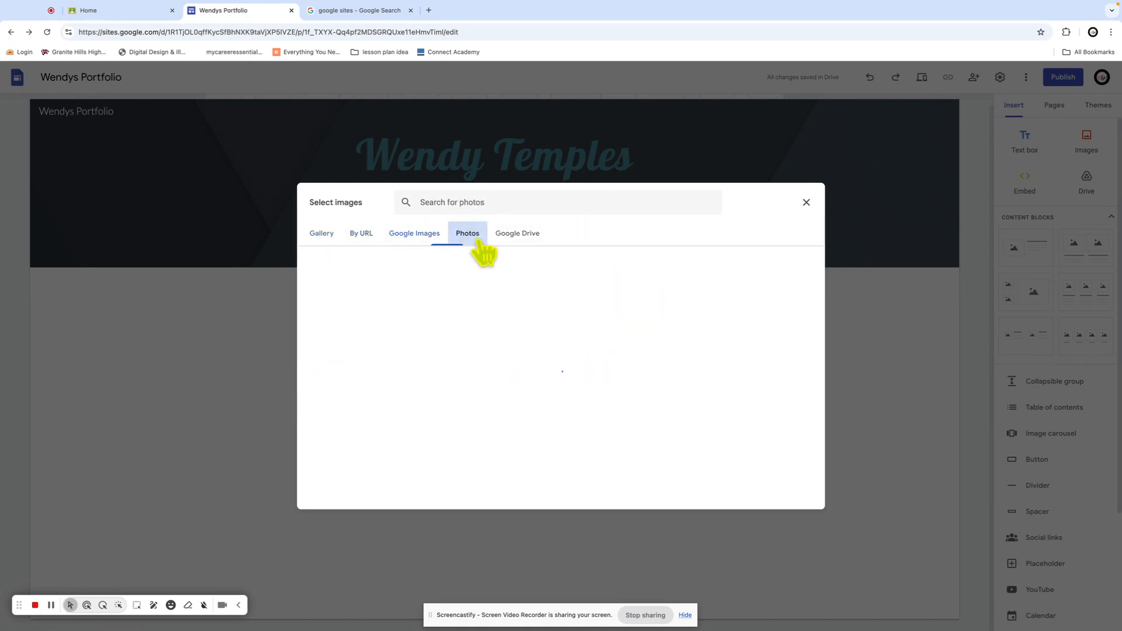
{"action": "left_click", "coordinate": [514, 241]}
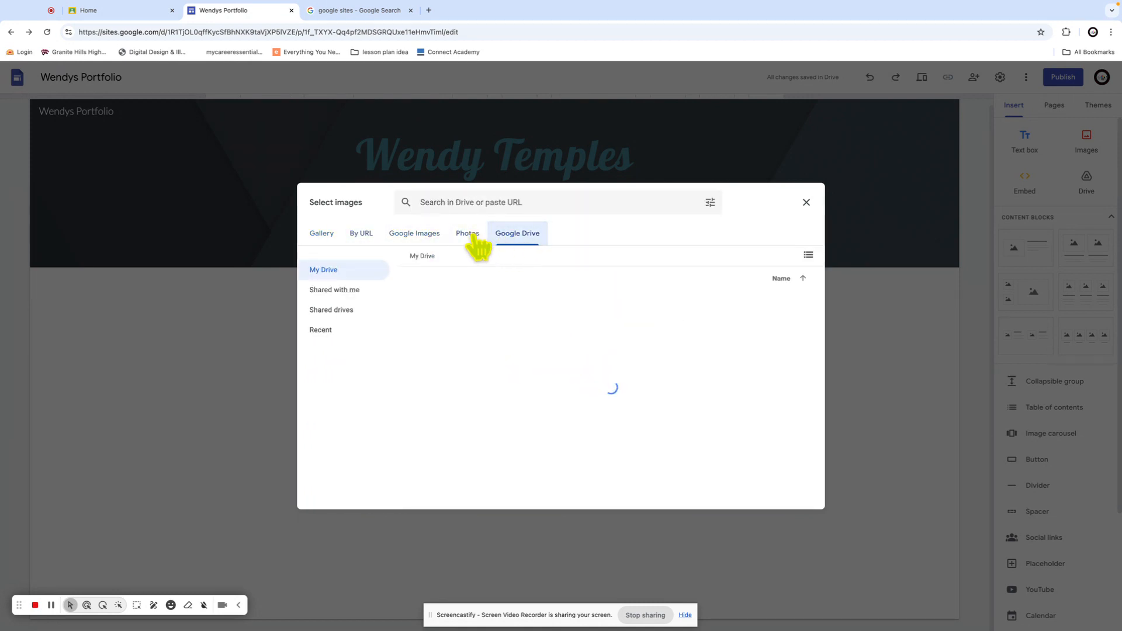
{"action": "left_click", "coordinate": [425, 238]}
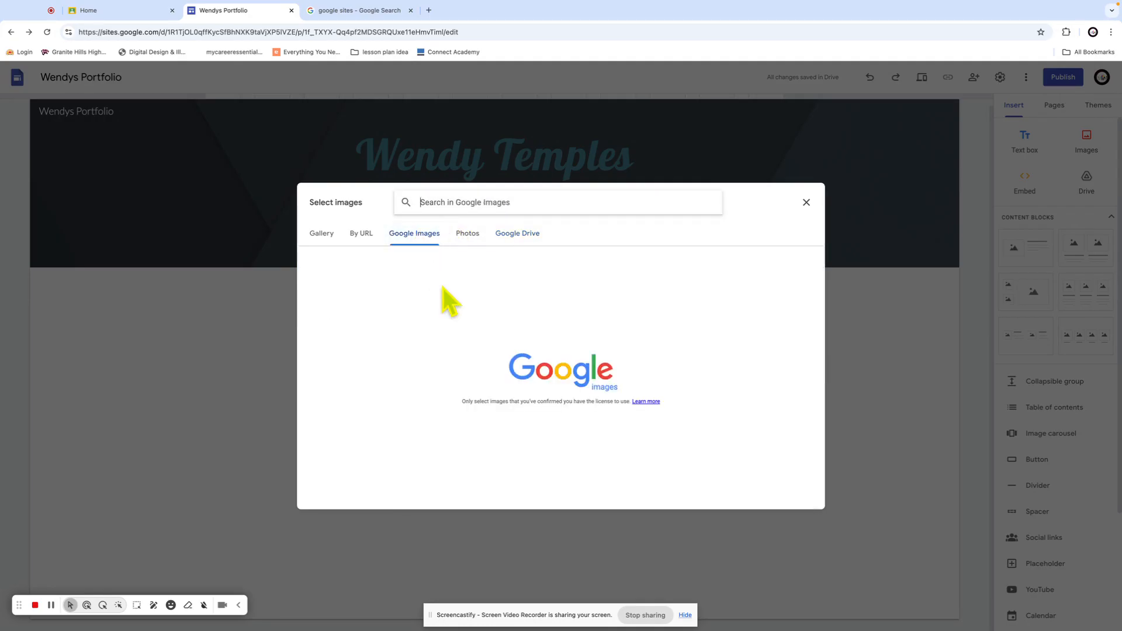
{"action": "left_click", "coordinate": [359, 237]}
{"action": "left_click", "coordinate": [319, 235]}
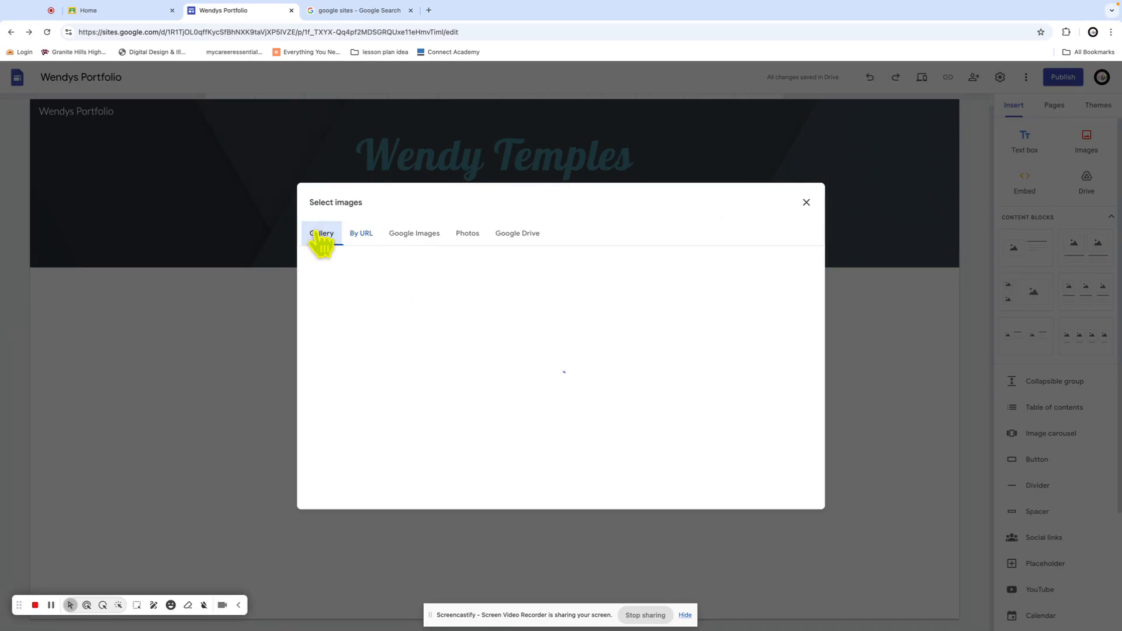
{"action": "left_click", "coordinate": [354, 319]}
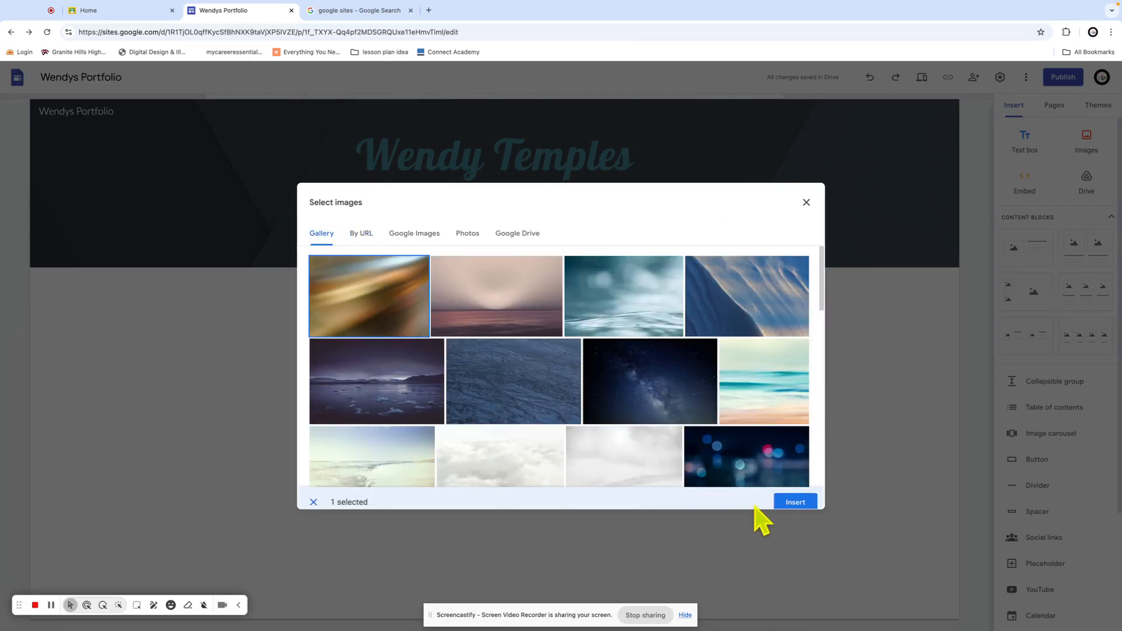
{"action": "left_click", "coordinate": [752, 308]}
{"action": "left_click", "coordinate": [809, 489]}
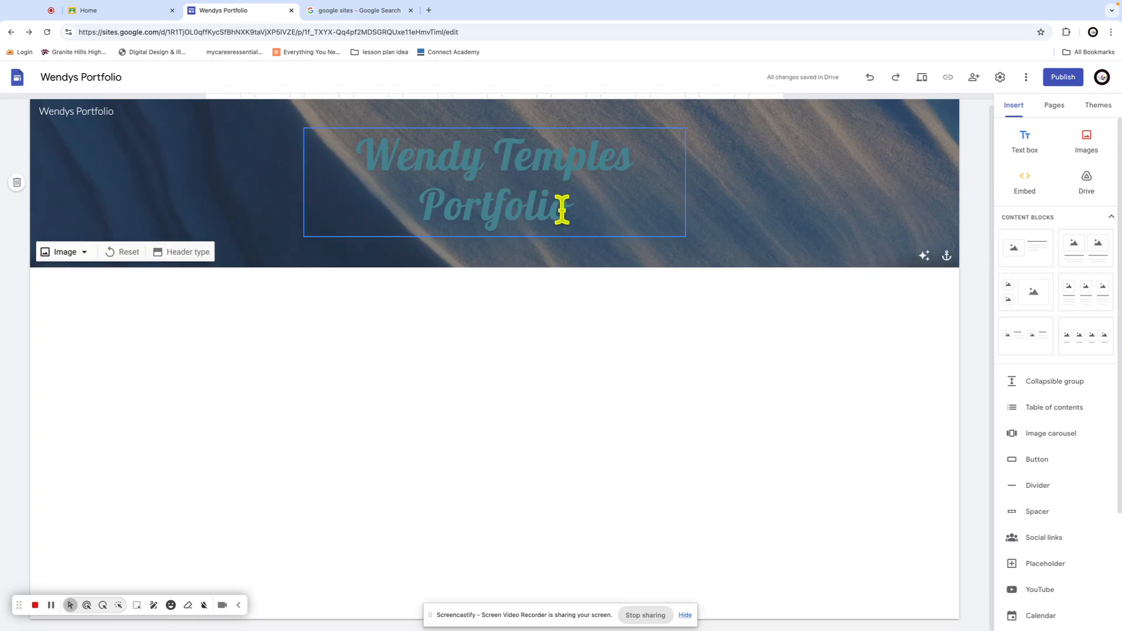
Recolour the whole header title text white
{"action": "left_click_drag", "start_coordinate": [561, 210], "coordinate": [355, 142]}
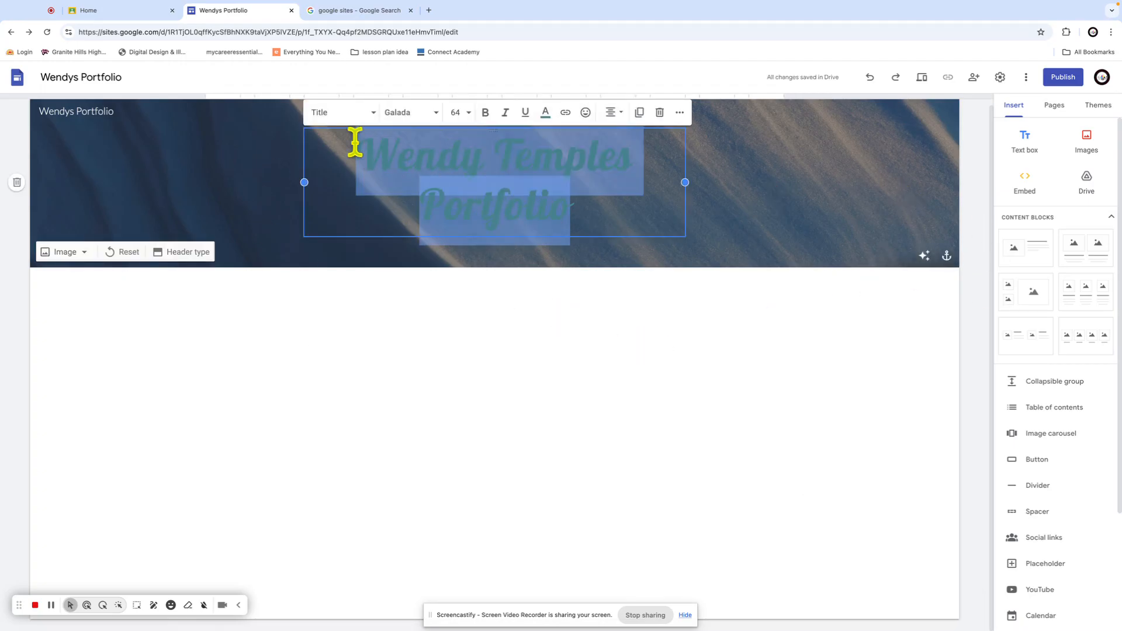
{"action": "left_click", "coordinate": [545, 112]}
{"action": "left_click", "coordinate": [623, 139]}
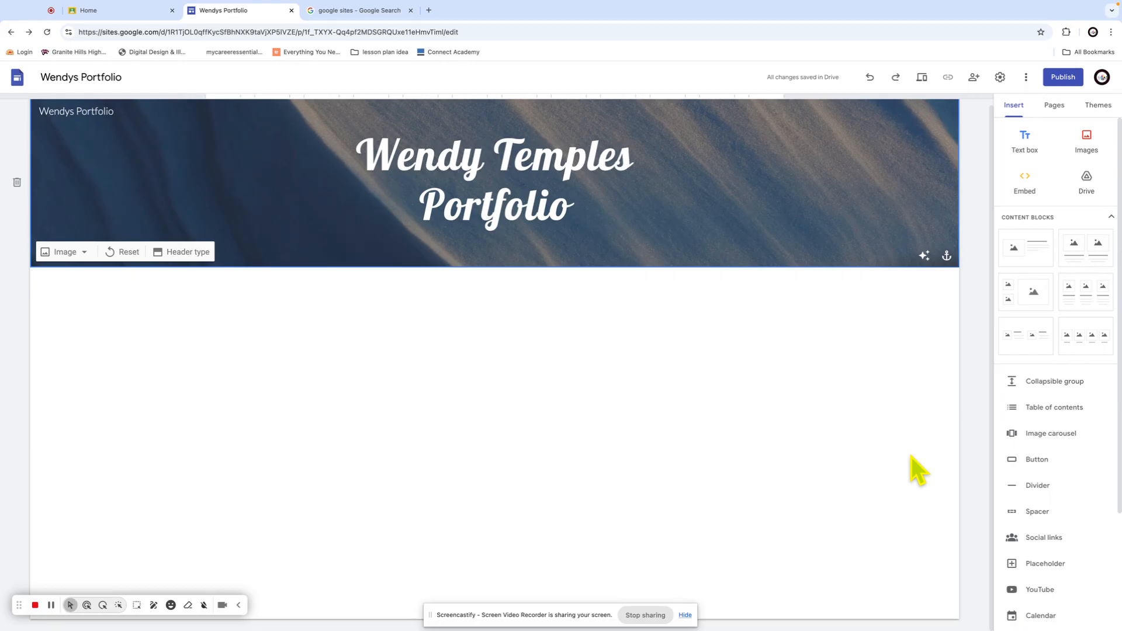
{"action": "left_click", "coordinate": [1029, 258]}
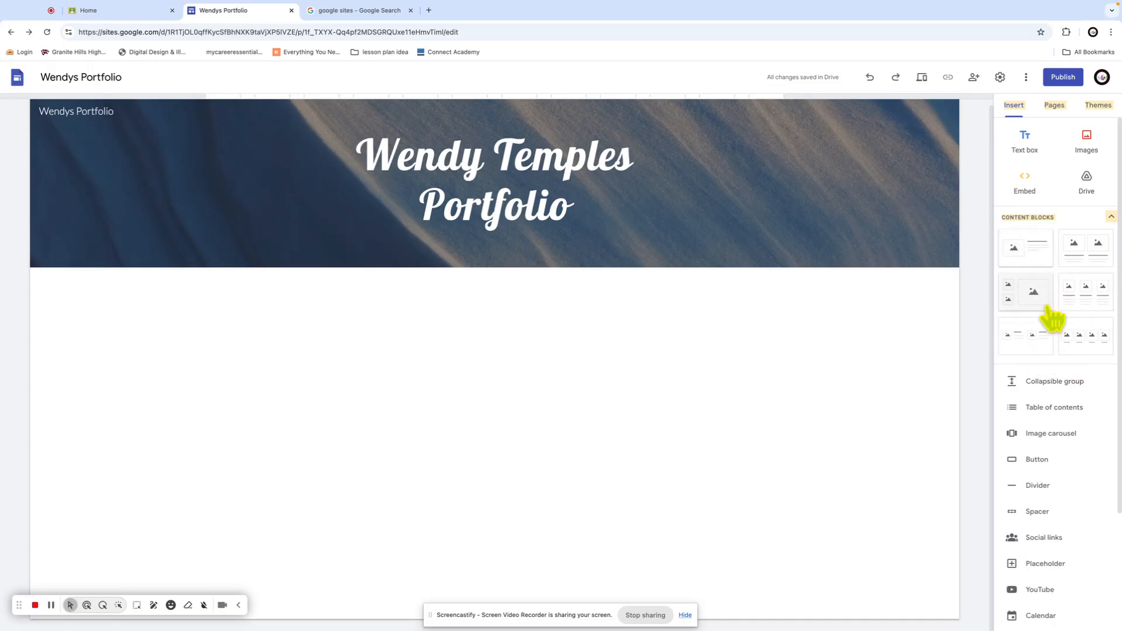
Add an image-and-text section headed 'About me' and bring up its image placeholder options
{"action": "left_click", "coordinate": [1029, 267]}
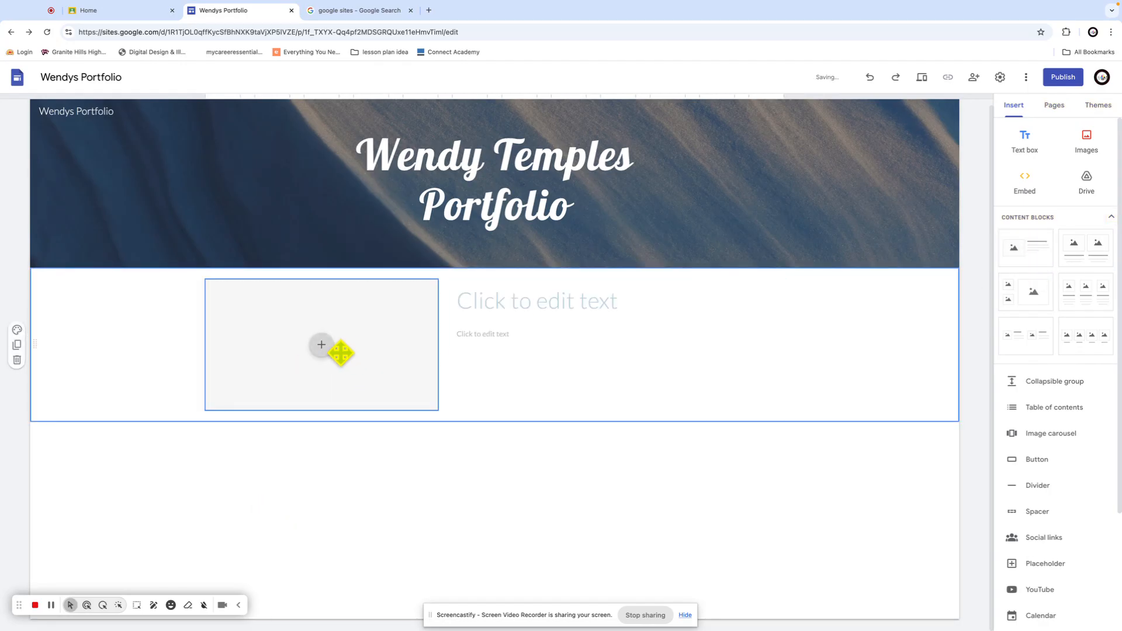
{"action": "left_click", "coordinate": [323, 347]}
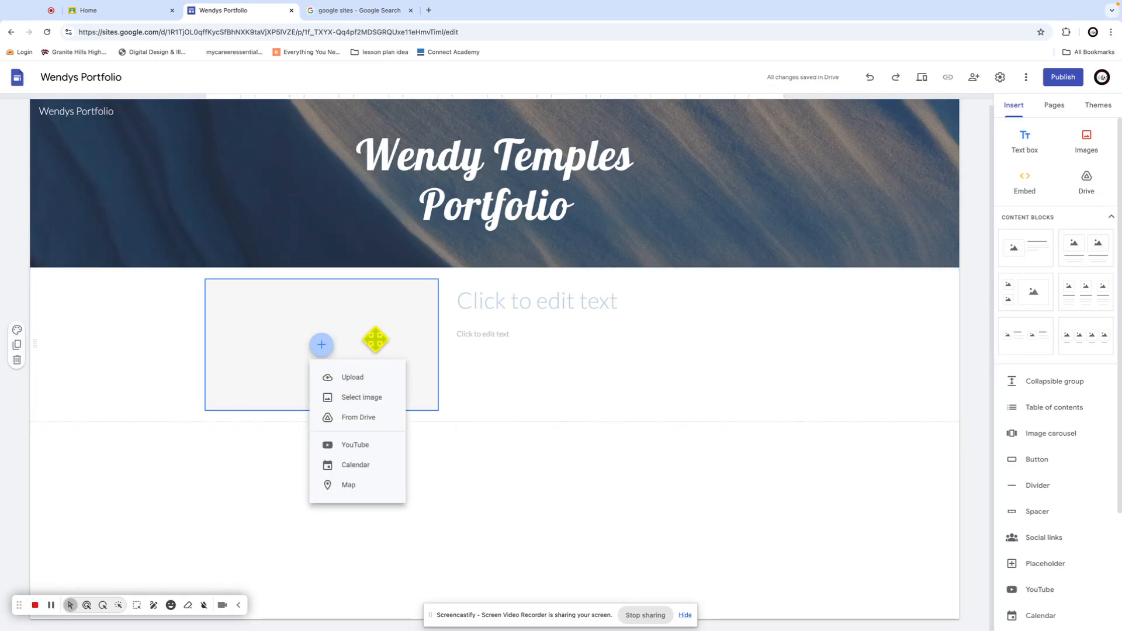
{"action": "left_click", "coordinate": [584, 303]}
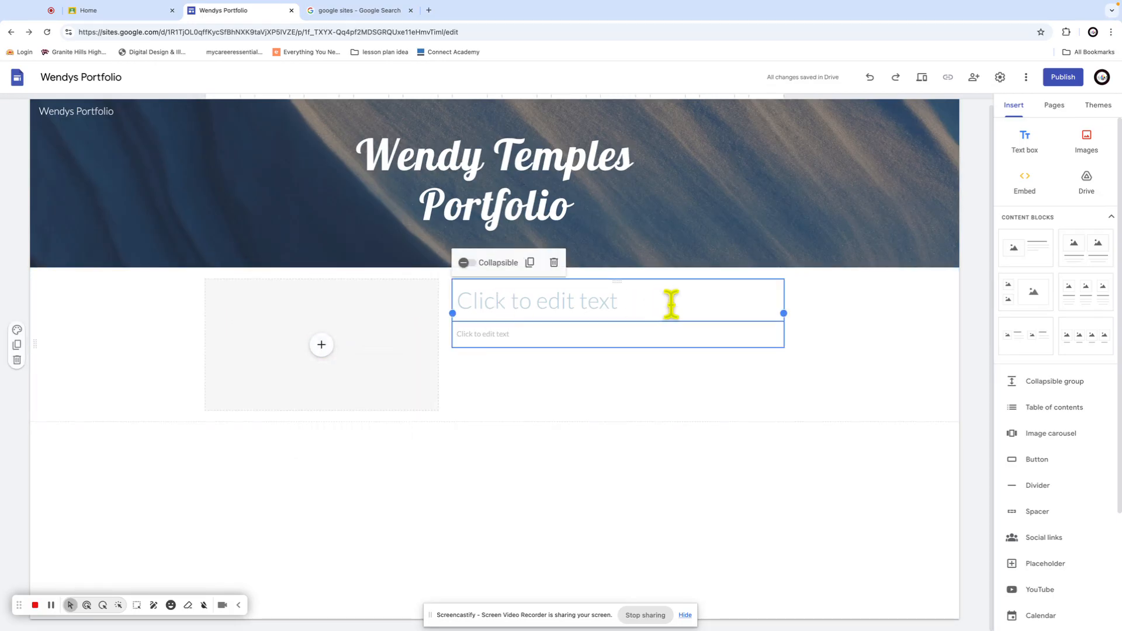
{"action": "left_click", "coordinate": [625, 299]}
{"action": "type", "text": "About me"}
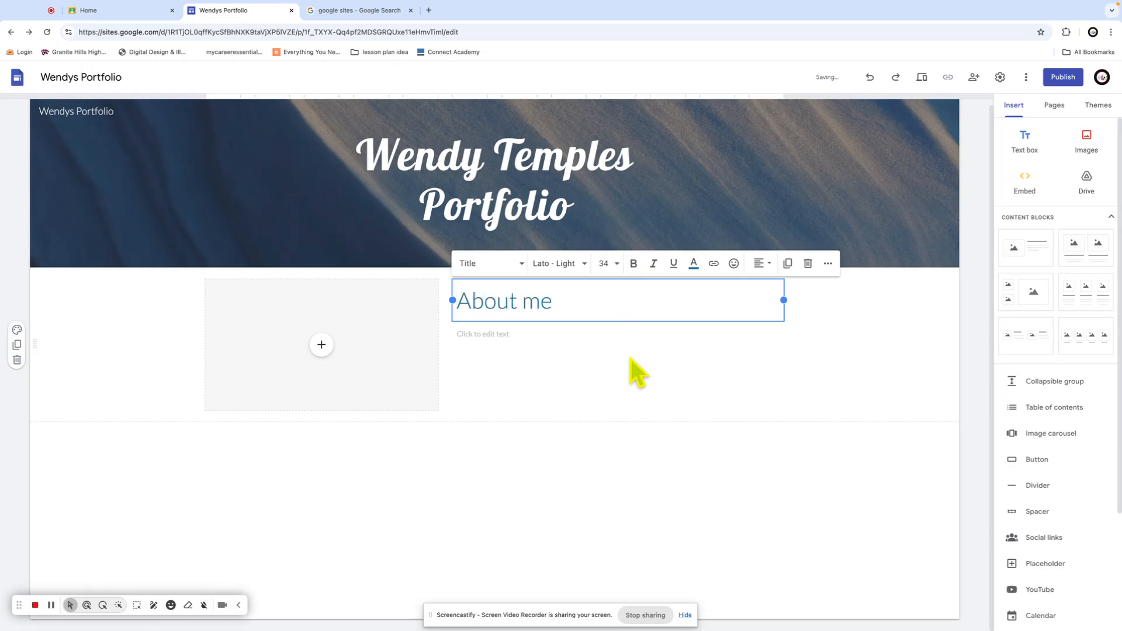
{"action": "left_click", "coordinate": [487, 336]}
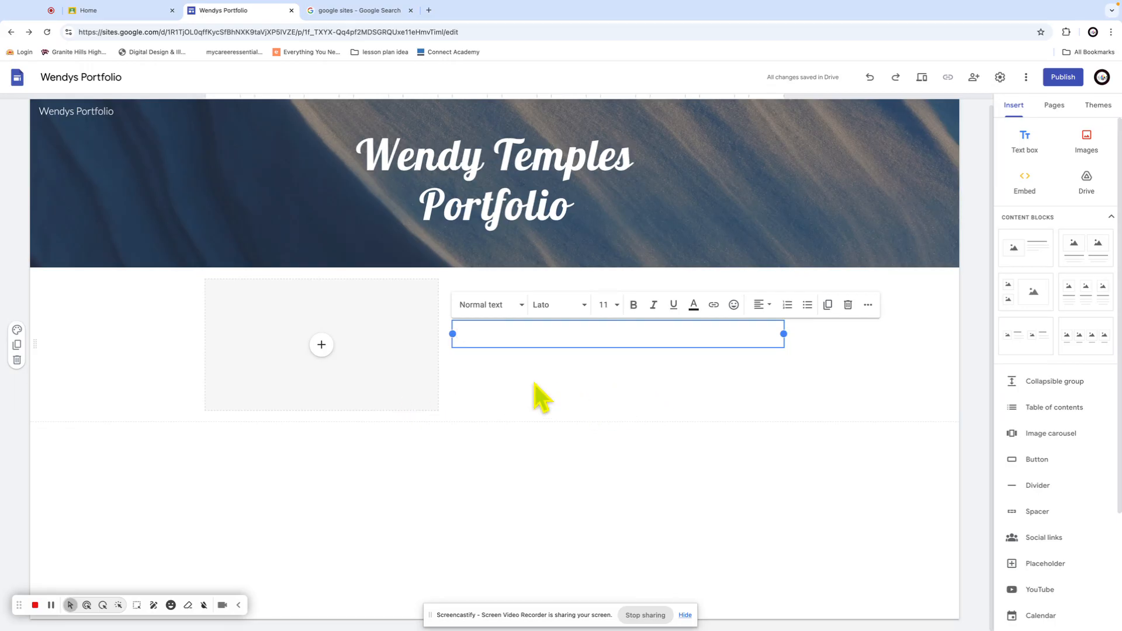
{"action": "left_click", "coordinate": [321, 346]}
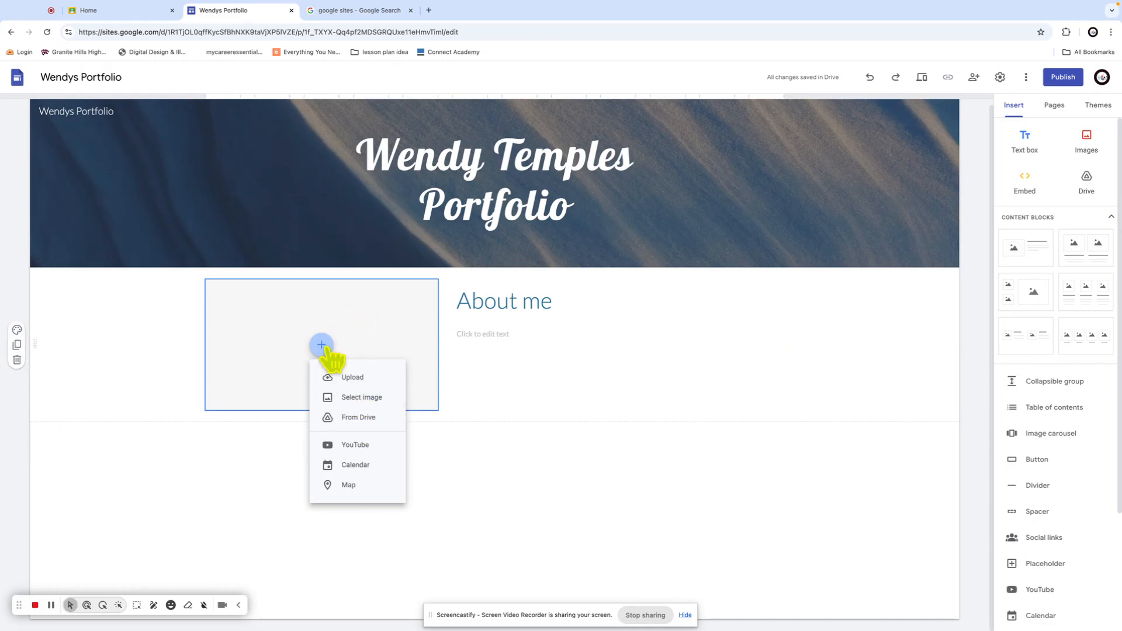
Insert photo 9Z7A4636.JPG from the Teacher resources Drive folder into the image box beside About me
{"action": "left_click", "coordinate": [358, 418]}
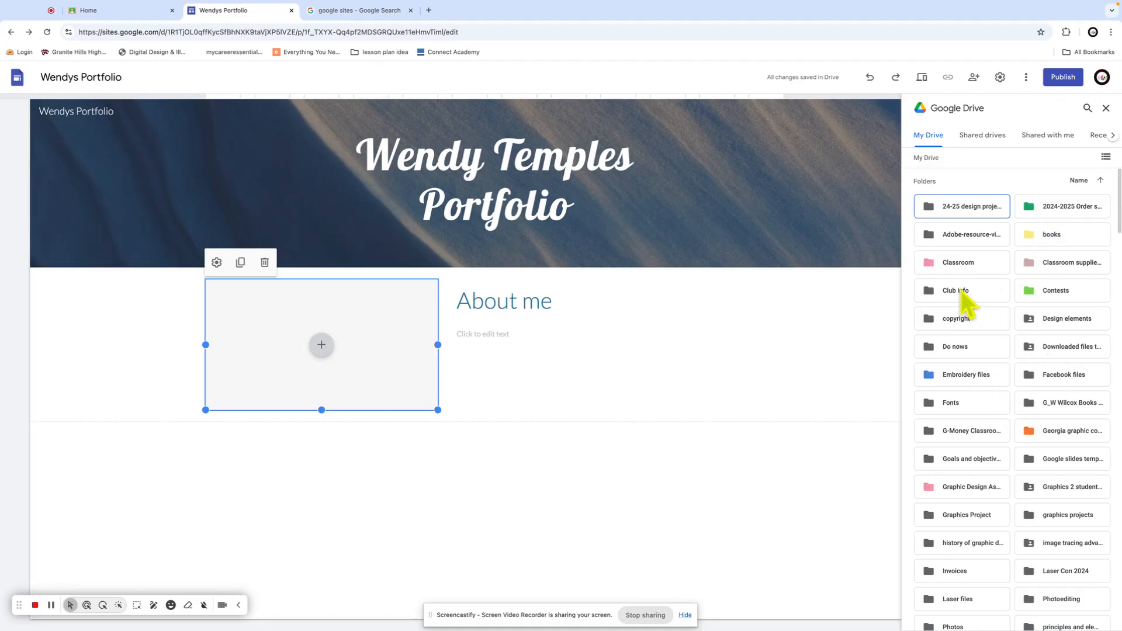
{"action": "scroll", "coordinate": [1080, 355], "scroll_direction": "down", "scroll_amount": 5}
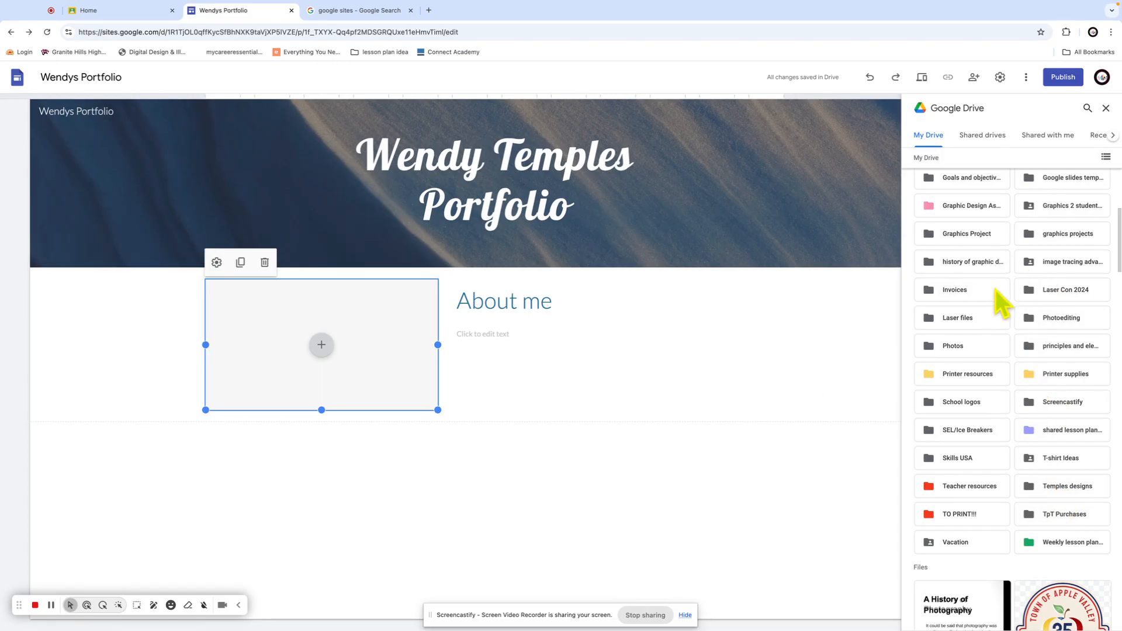
{"action": "left_click", "coordinate": [51, 605]}
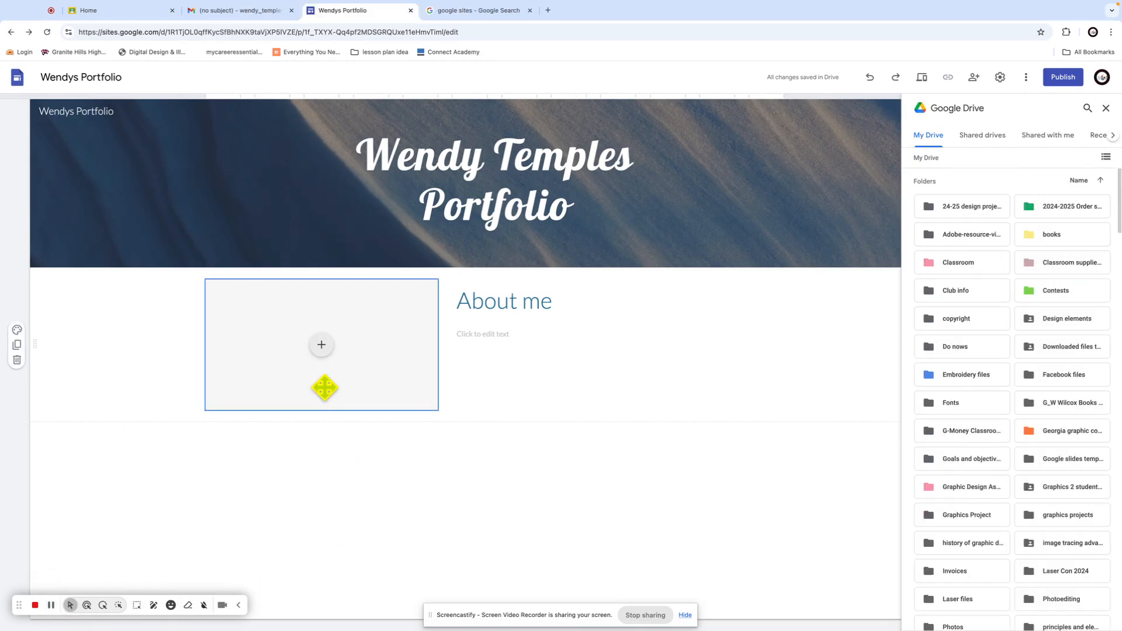
{"action": "left_click", "coordinate": [322, 346]}
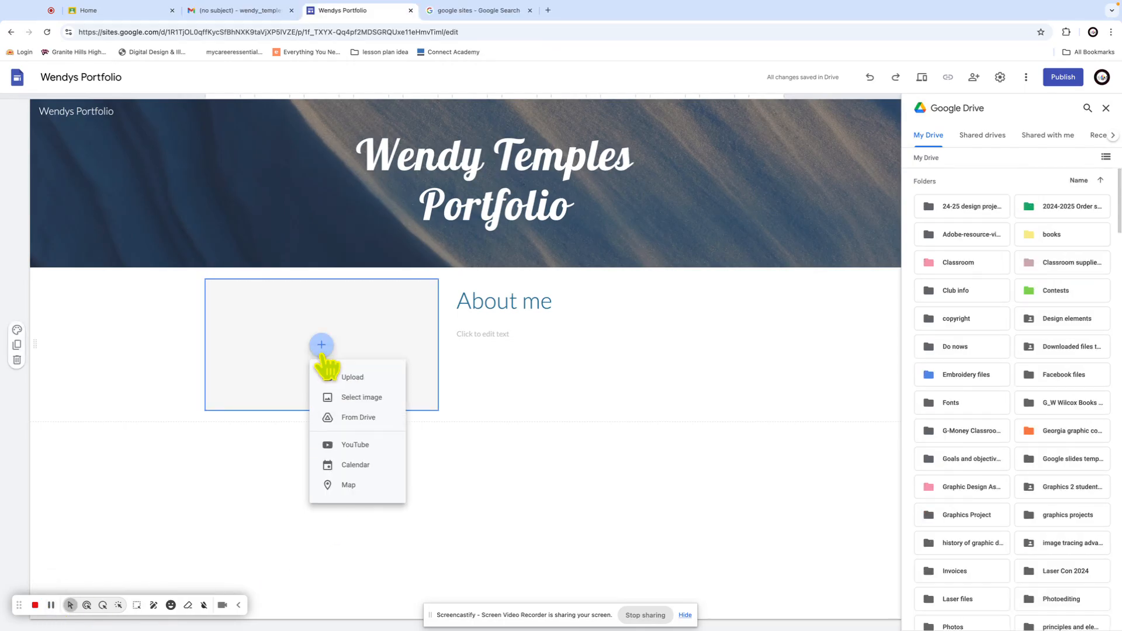
{"action": "left_click", "coordinate": [359, 418]}
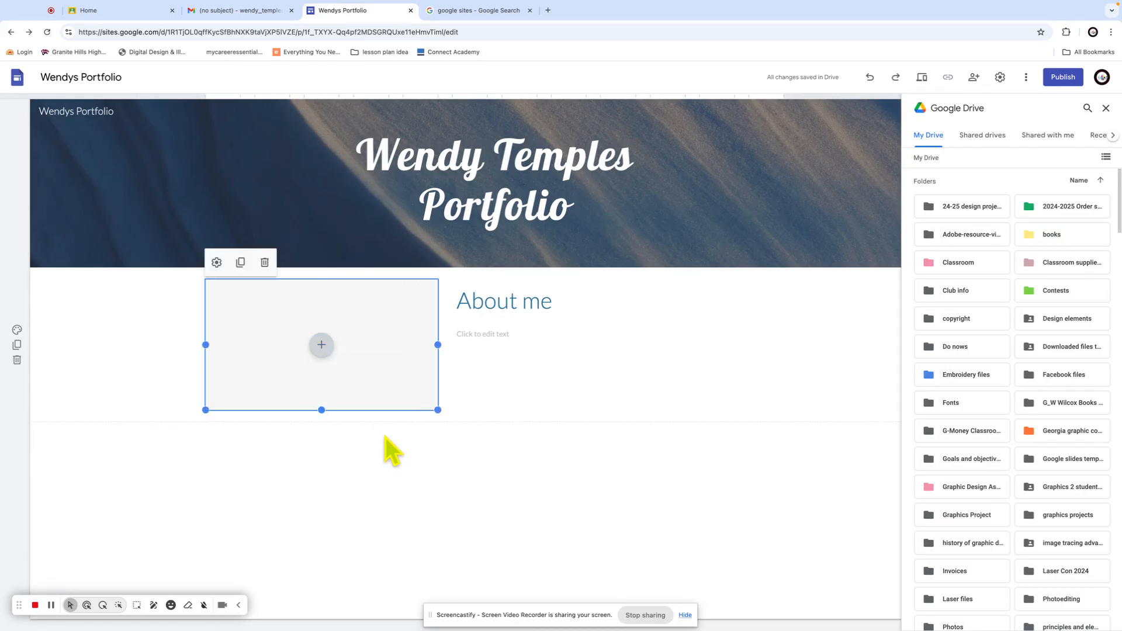
{"action": "left_click", "coordinate": [321, 346]}
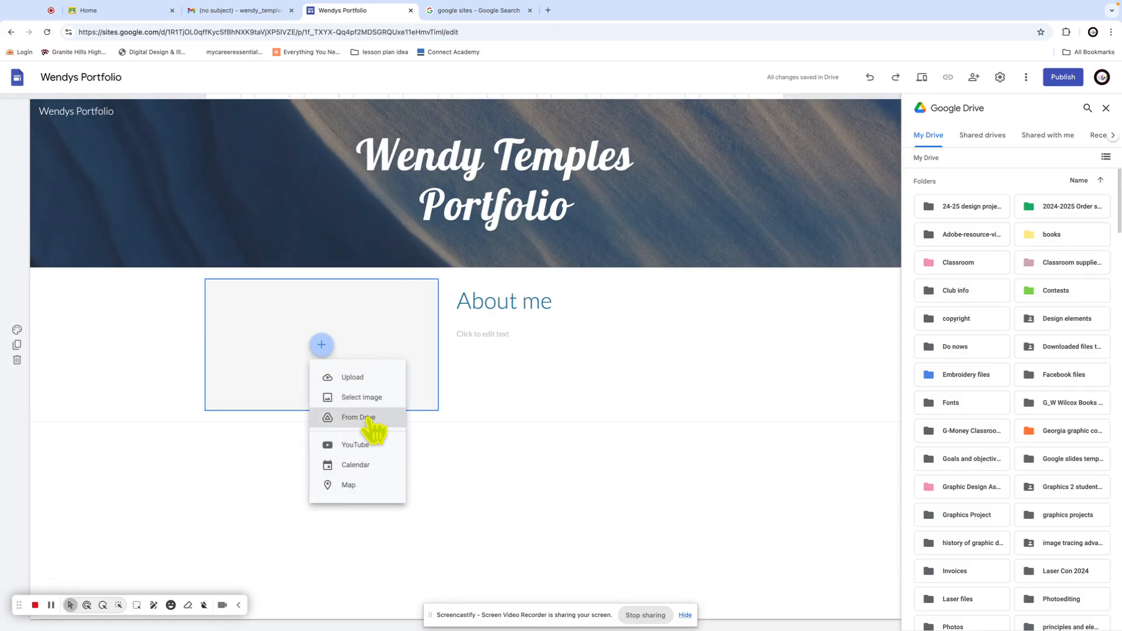
{"action": "scroll", "coordinate": [1069, 370], "scroll_direction": "down", "scroll_amount": 7}
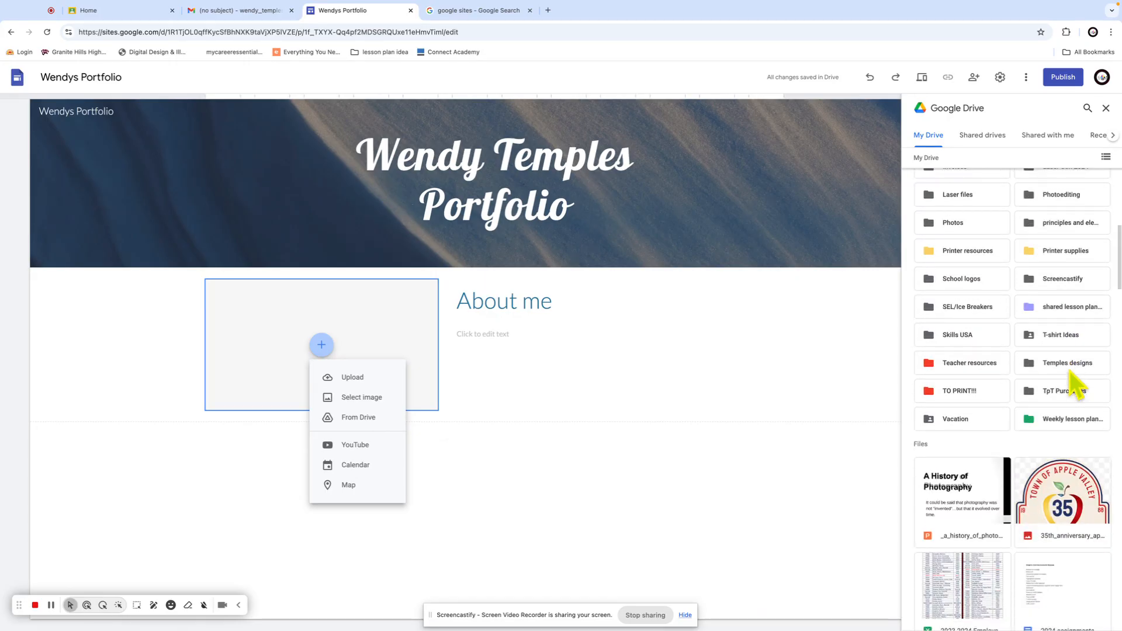
{"action": "scroll", "coordinate": [1065, 350], "scroll_direction": "up", "scroll_amount": 3}
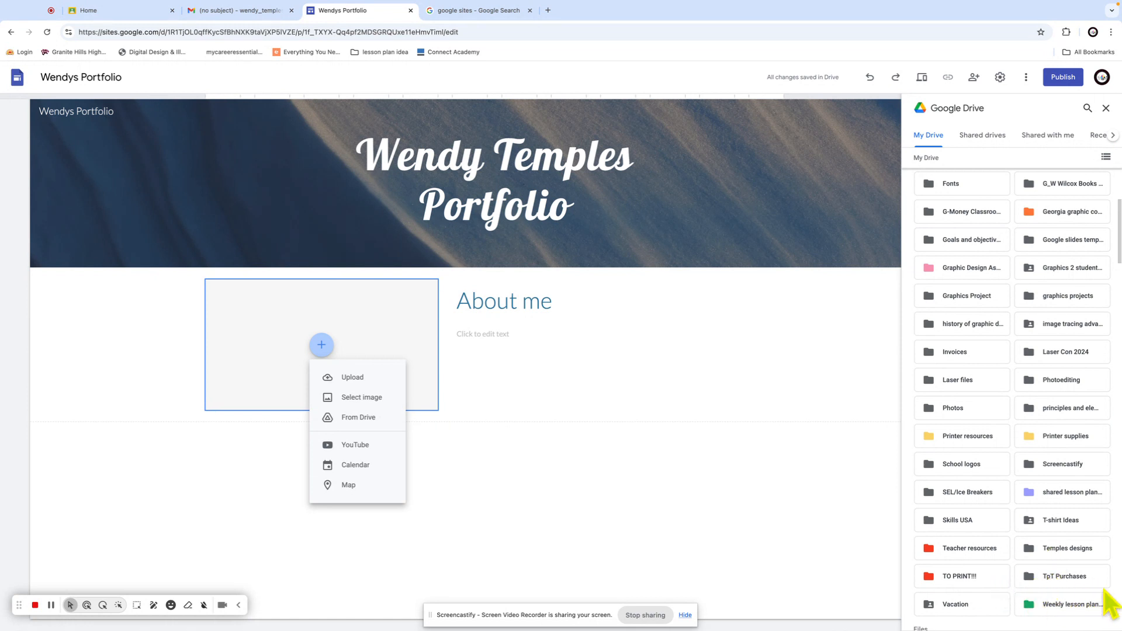
{"action": "double_click", "coordinate": [965, 550]}
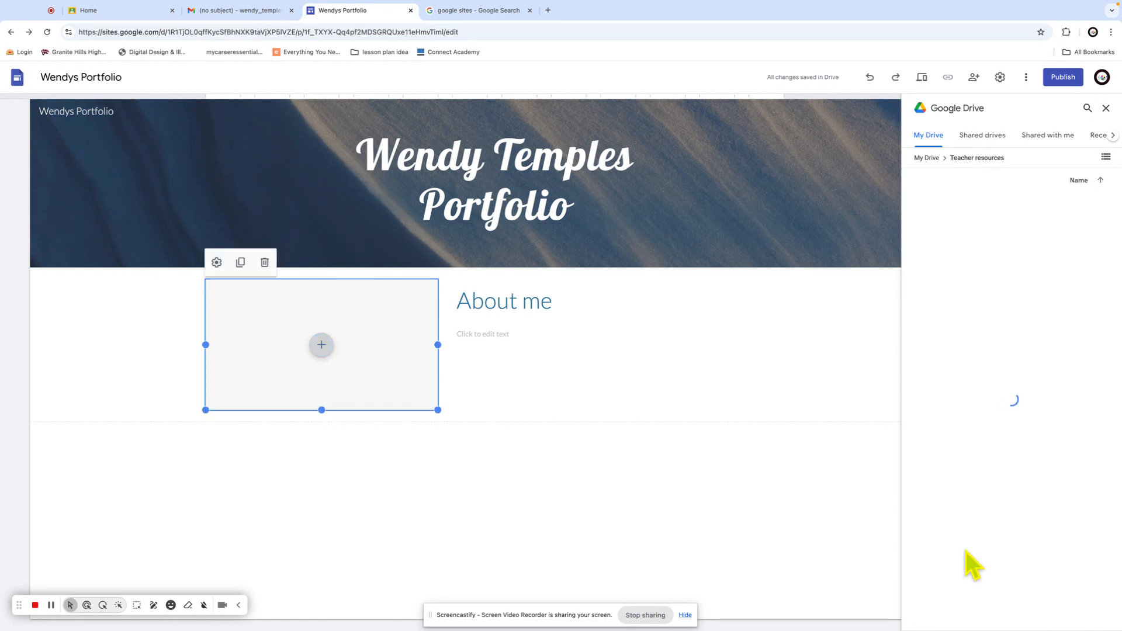
{"action": "left_click", "coordinate": [976, 391]}
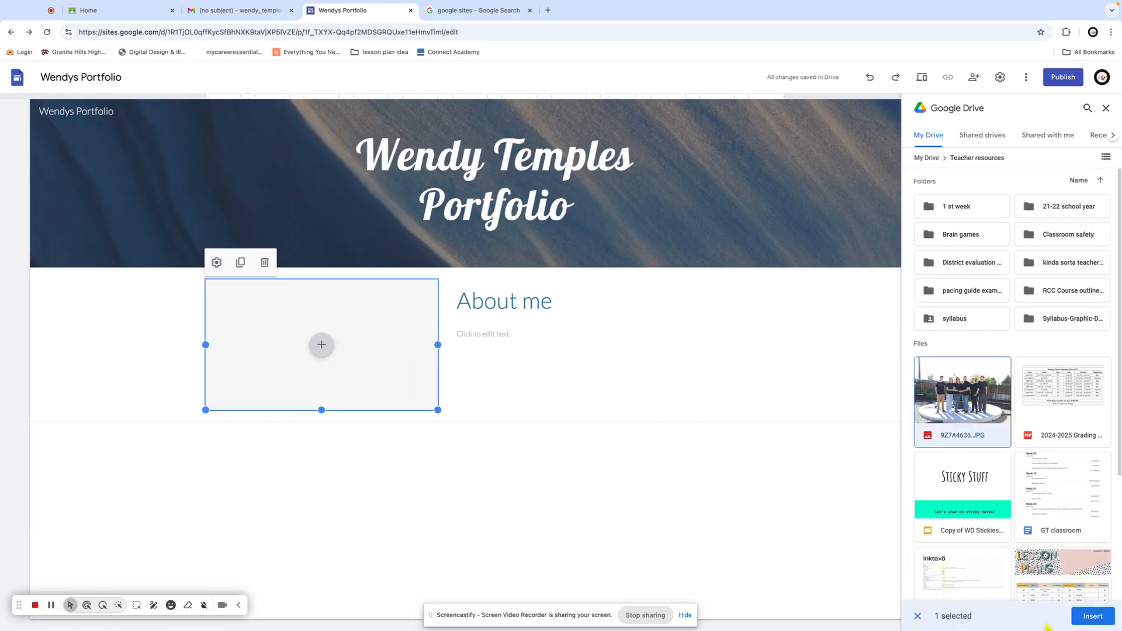
{"action": "left_click", "coordinate": [1092, 616]}
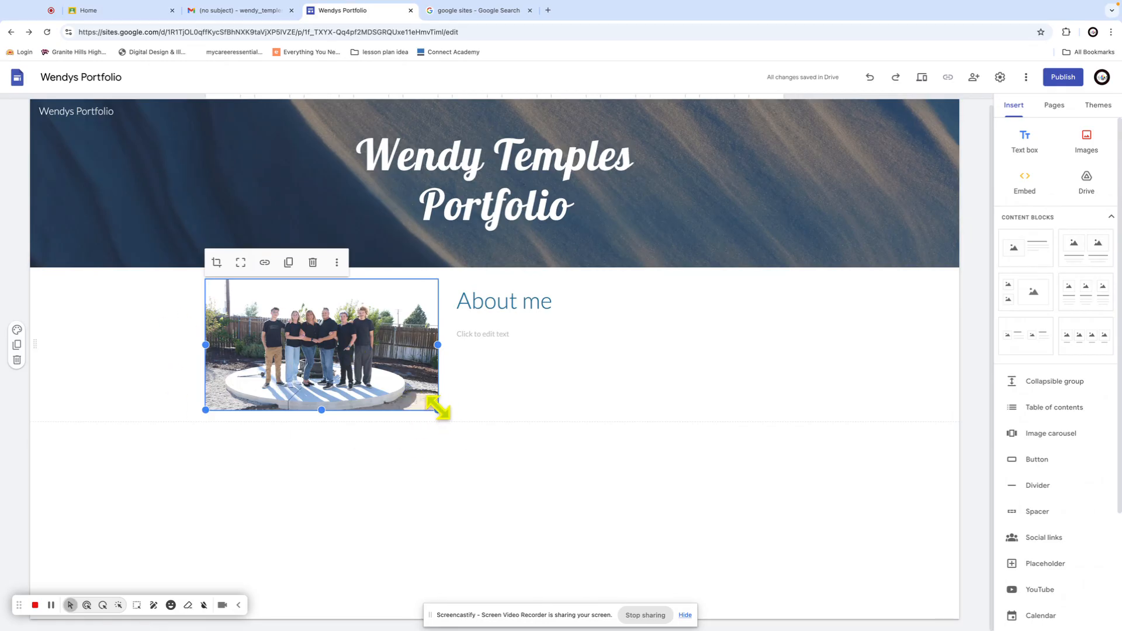
Shrink the photo and crop it, zooming in and recentring the people in the frame
{"action": "left_click_drag", "start_coordinate": [438, 408], "coordinate": [359, 381]}
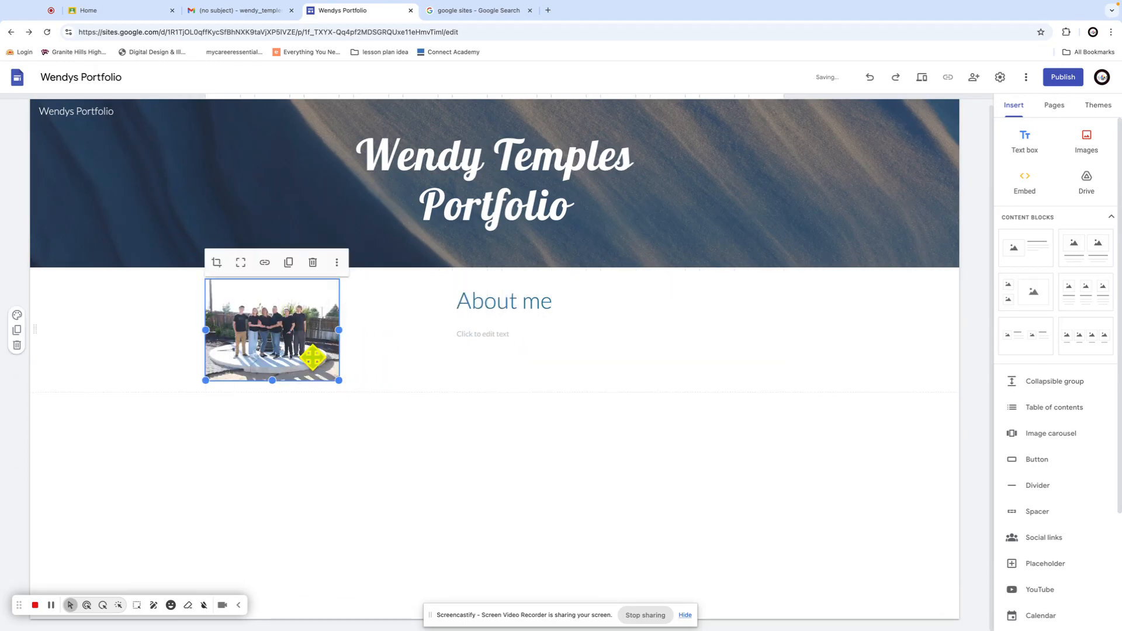
{"action": "left_click", "coordinate": [216, 263]}
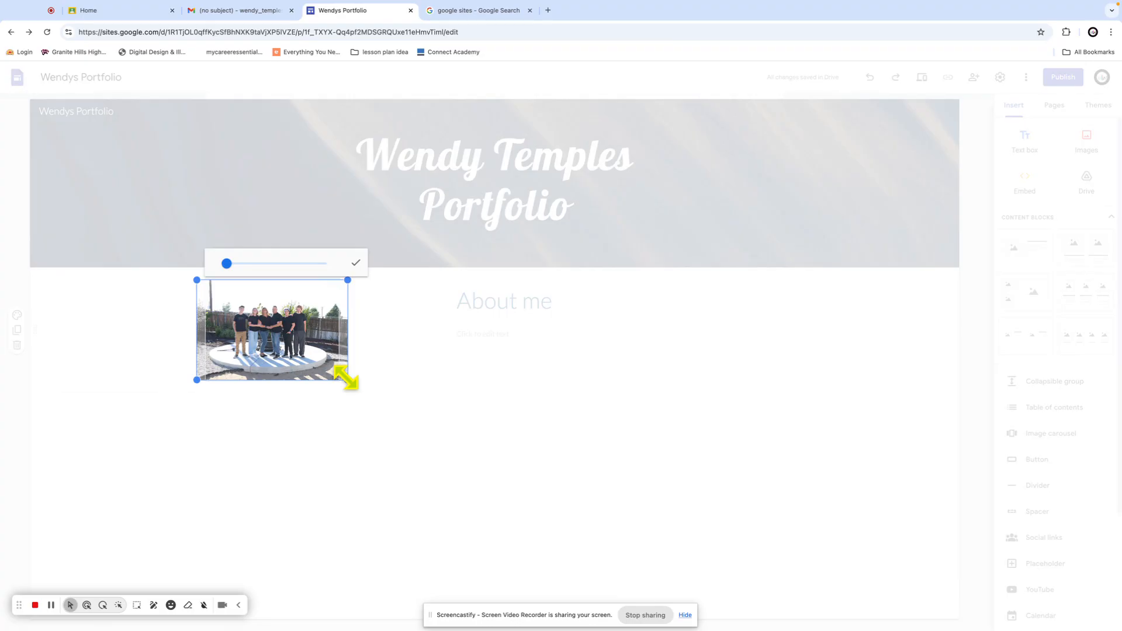
{"action": "left_click_drag", "start_coordinate": [338, 354], "coordinate": [337, 356]}
{"action": "left_click_drag", "start_coordinate": [227, 268], "coordinate": [233, 269]}
{"action": "left_click_drag", "start_coordinate": [256, 328], "coordinate": [266, 331]}
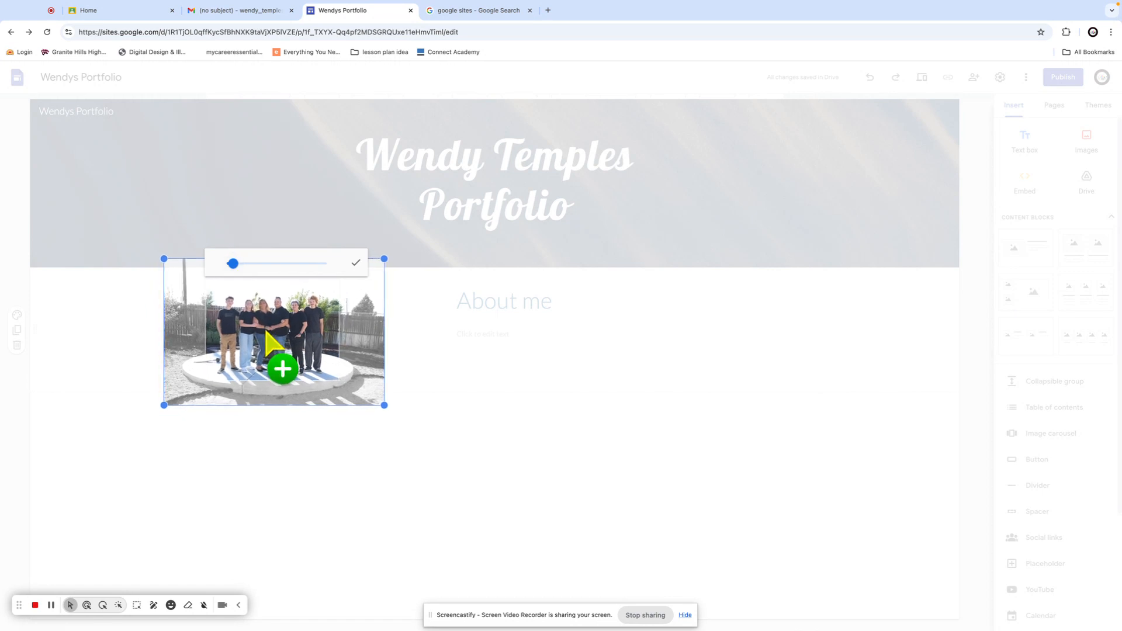
{"action": "left_click", "coordinate": [355, 264]}
Enlarge the cropped photo slightly, leaving the About me text unchanged
{"action": "left_click", "coordinate": [438, 408]}
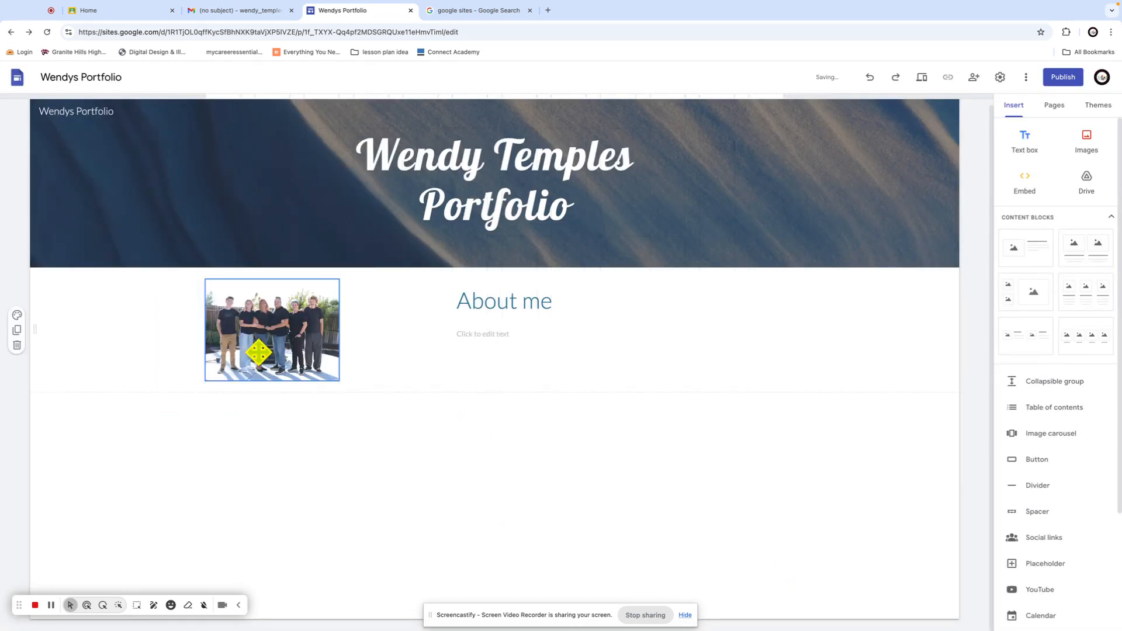
{"action": "left_click", "coordinate": [337, 377]}
{"action": "left_click_drag", "start_coordinate": [339, 380], "coordinate": [389, 419]}
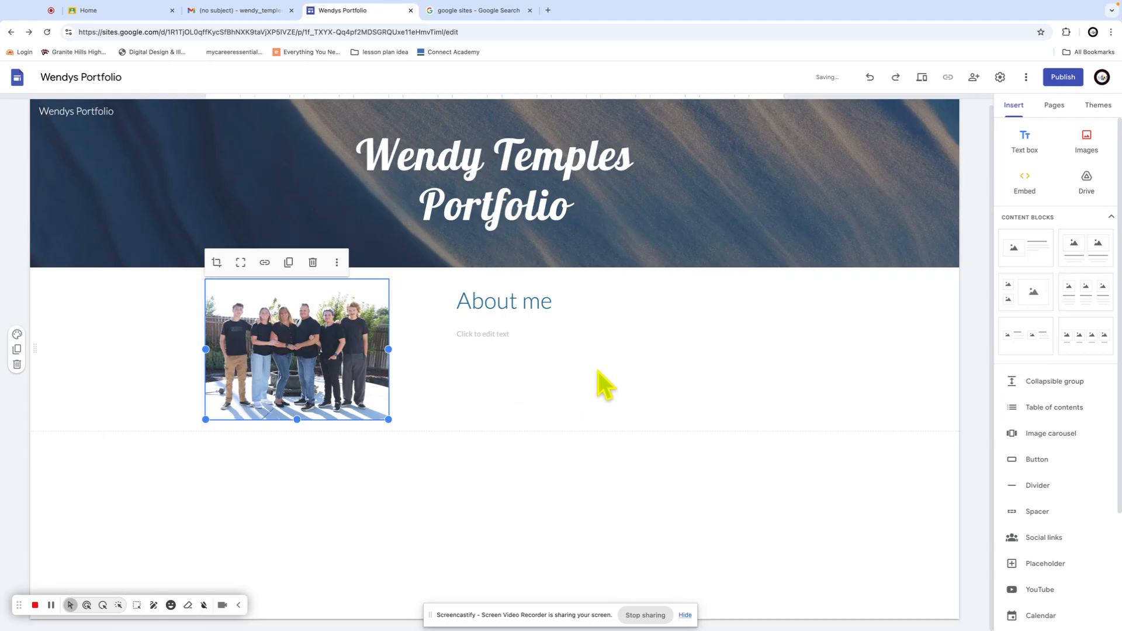
{"action": "left_click", "coordinate": [471, 336]}
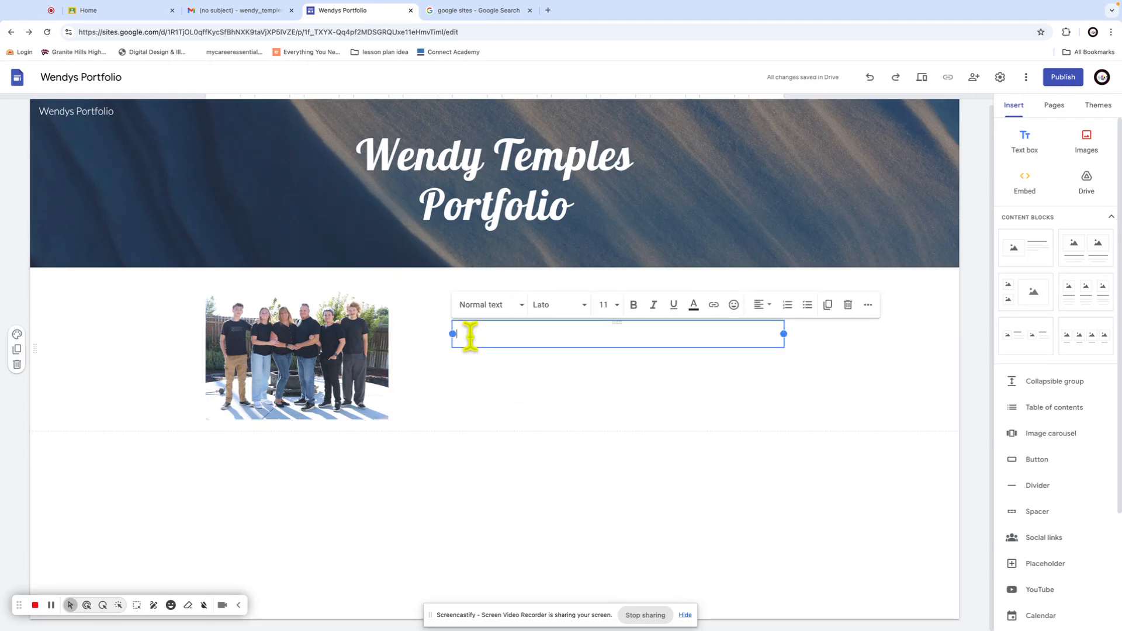
{"action": "left_click", "coordinate": [843, 405]}
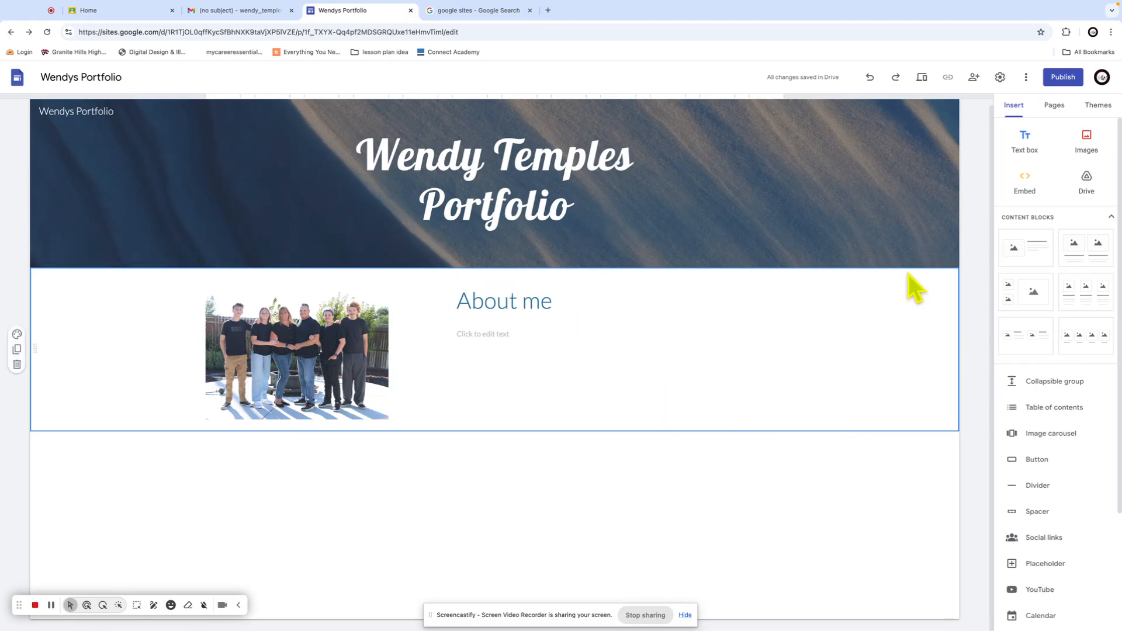
{"action": "left_click", "coordinate": [1052, 110]}
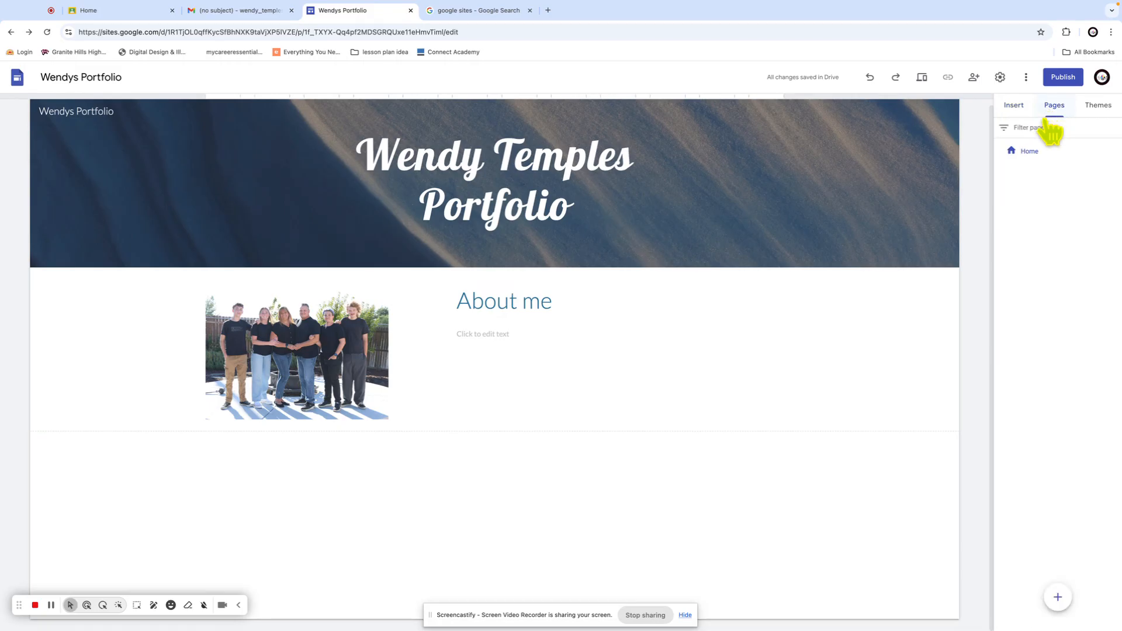
Create a new page named Portfolio and check the Home and Portfolio navigation links
{"action": "mouse_move", "coordinate": [1068, 599]}
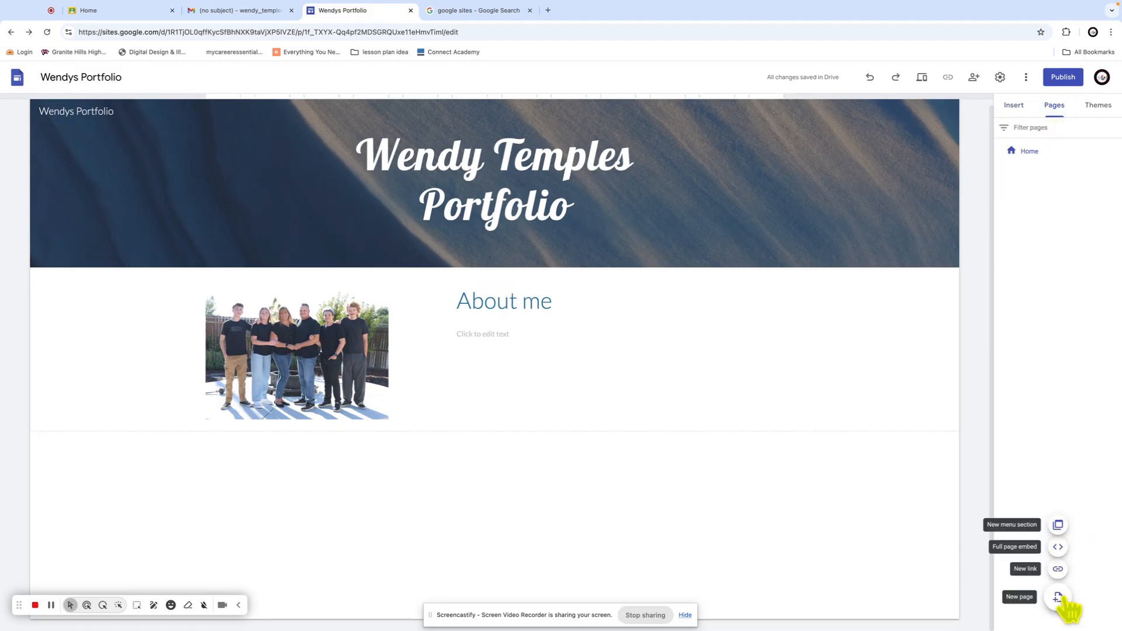
{"action": "left_click", "coordinate": [1060, 599]}
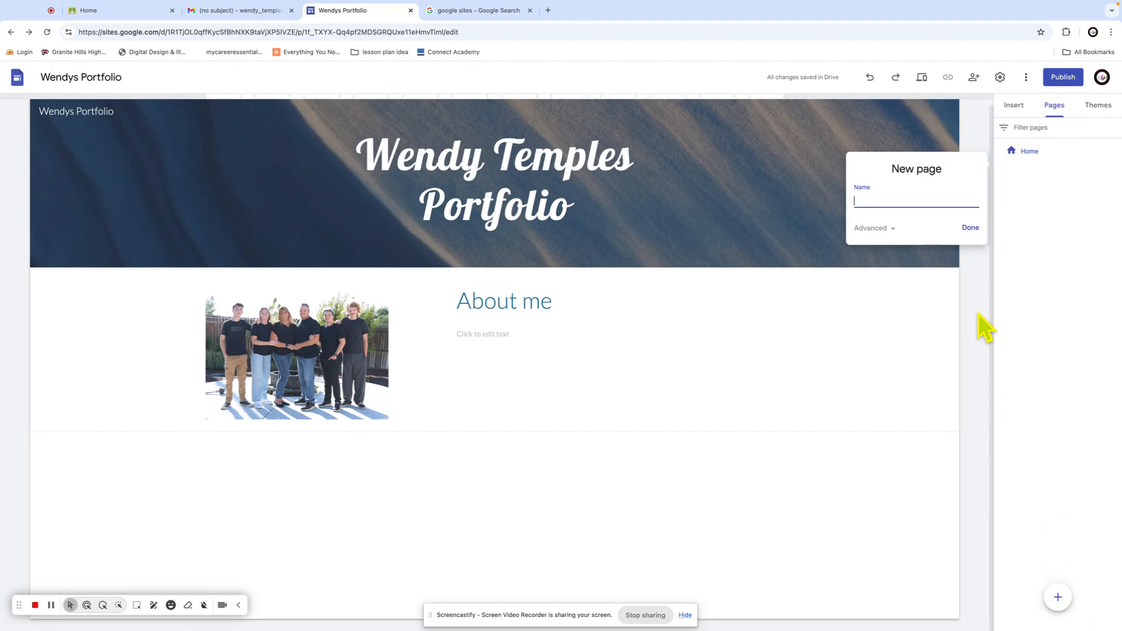
{"action": "type", "text": "Portfolio"}
{"action": "left_click", "coordinate": [971, 229]}
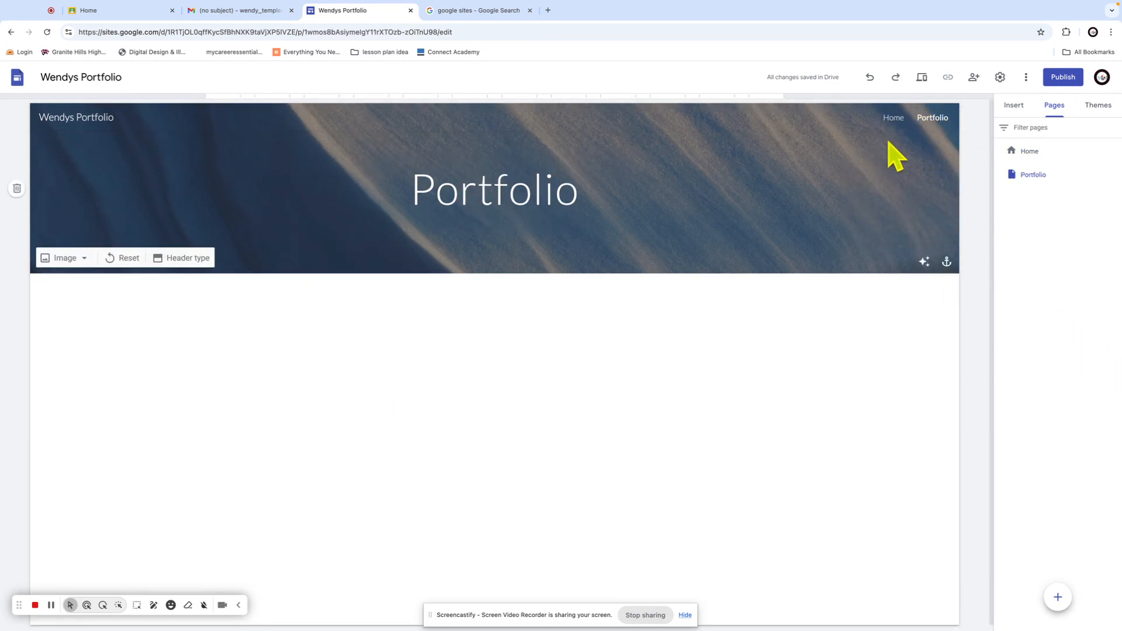
{"action": "left_click", "coordinate": [892, 119]}
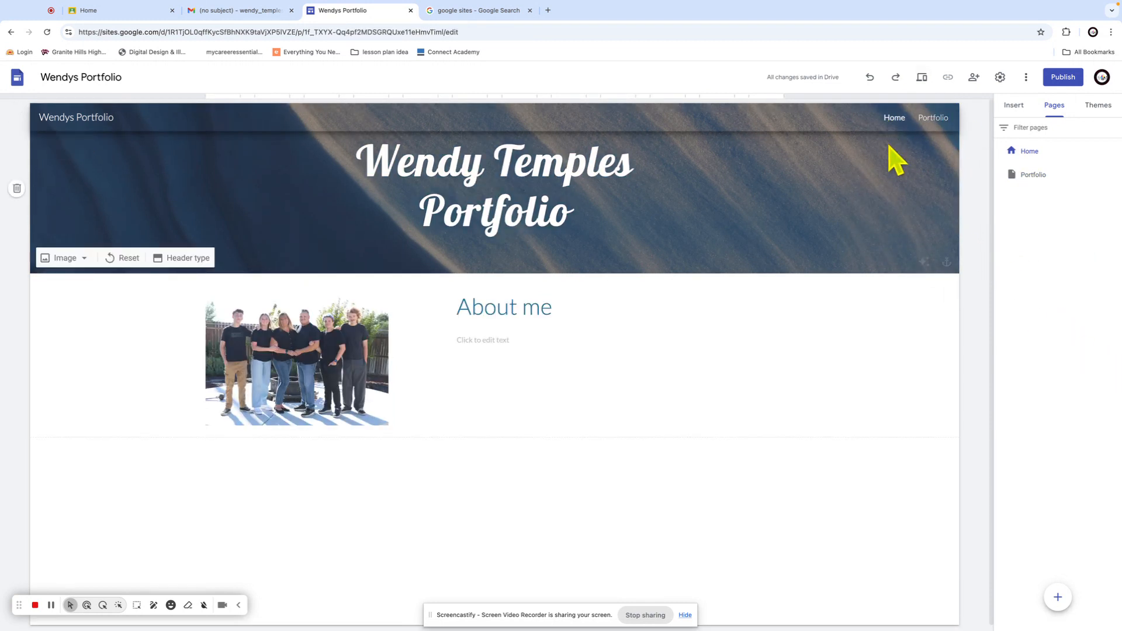
{"action": "left_click", "coordinate": [933, 118]}
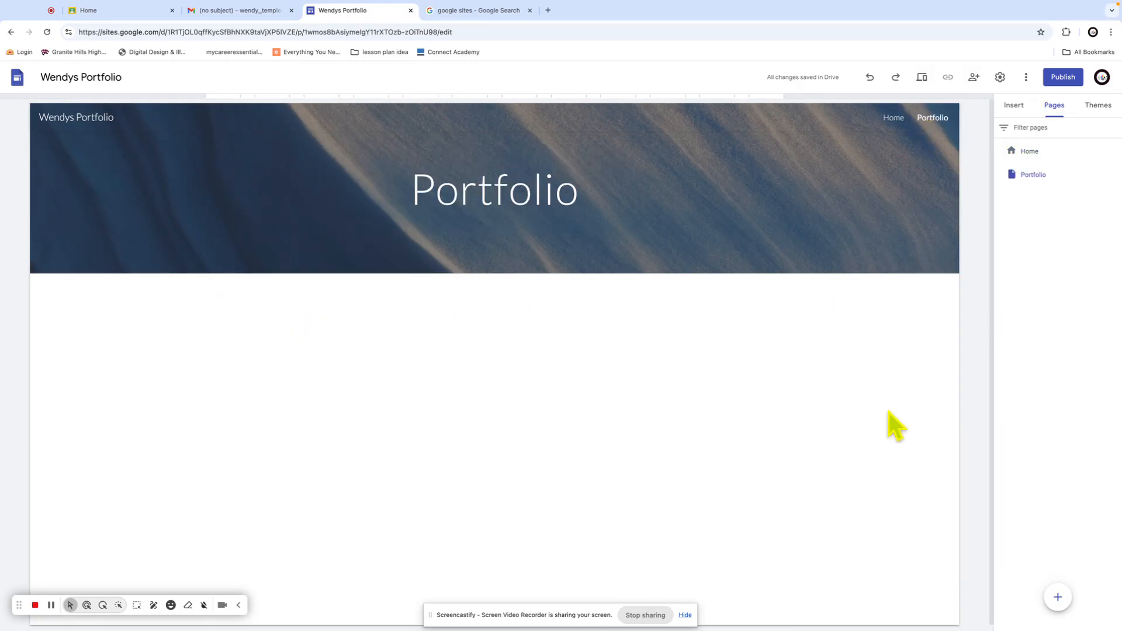
Add an image-and-text block to the Portfolio page with the heading 'Flat Vector'
{"action": "left_click", "coordinate": [1014, 107]}
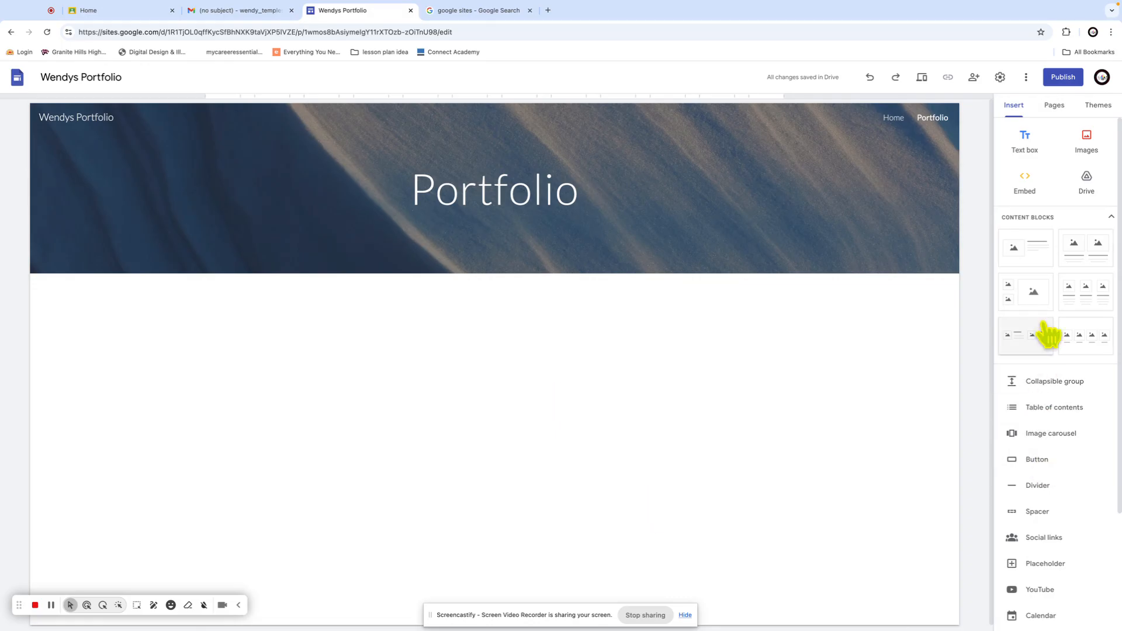
{"action": "left_click", "coordinate": [1024, 257]}
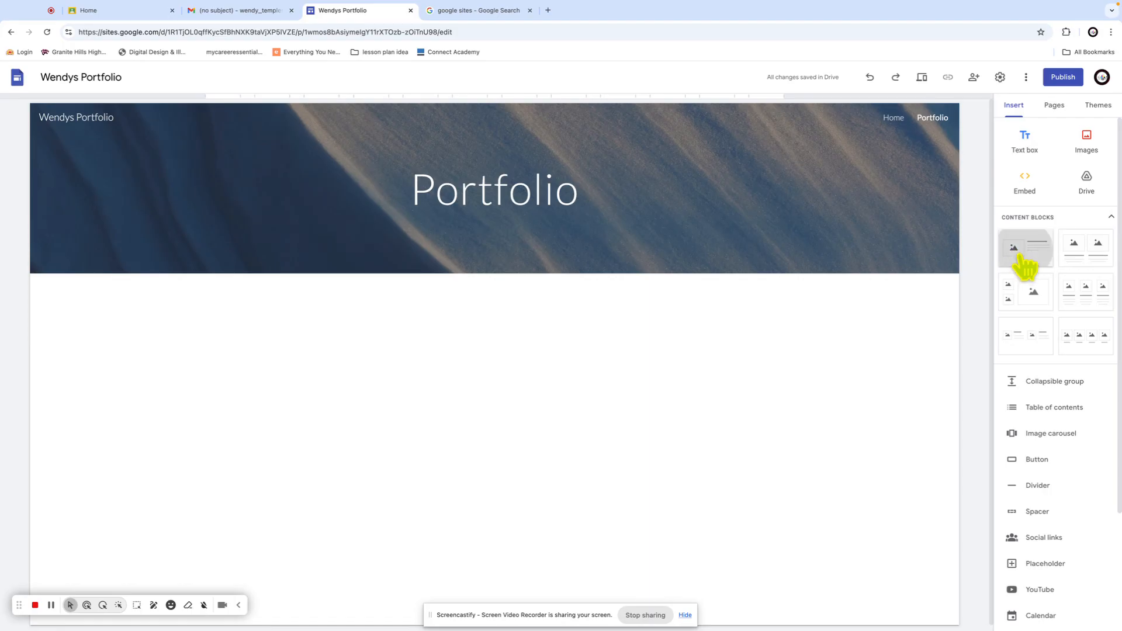
{"action": "left_click", "coordinate": [538, 303]}
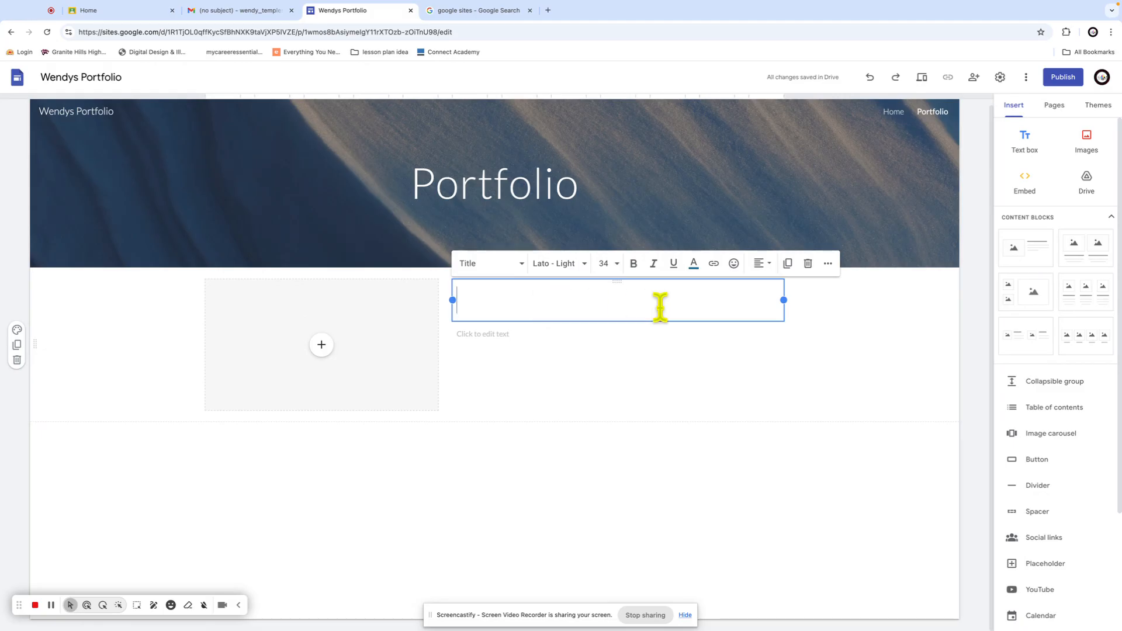
{"action": "type", "text": "Flat Vector"}
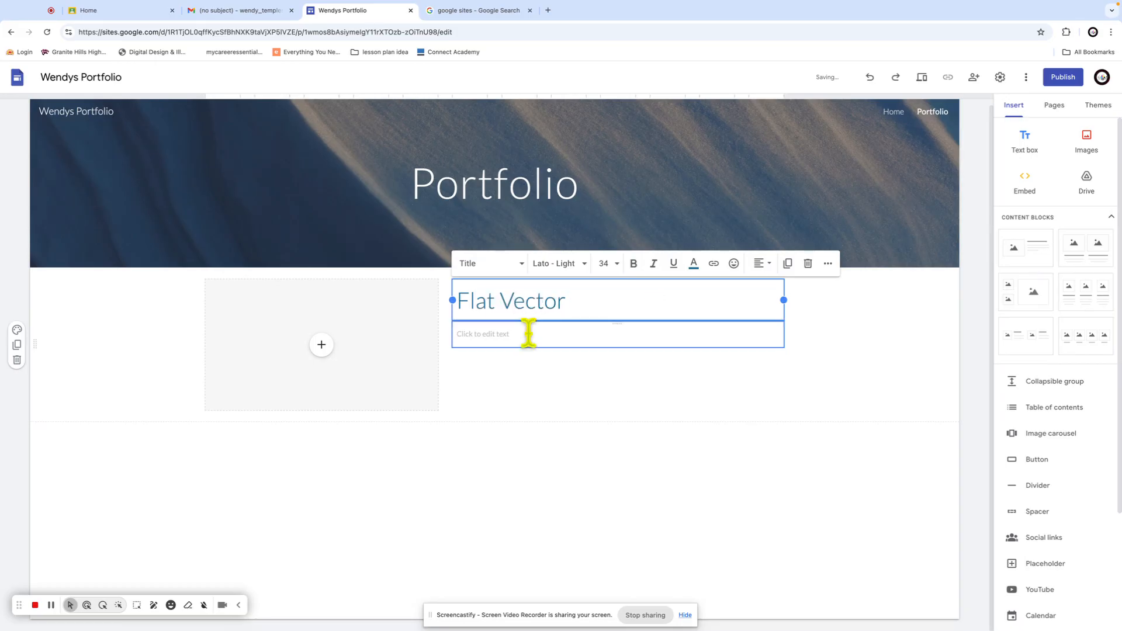
{"action": "left_click", "coordinate": [321, 346]}
Insert assignment .ai from Drive's Classroom > Graphic Comm P2 flat vector assignment folder beside Flat Vector
{"action": "left_click", "coordinate": [358, 417]}
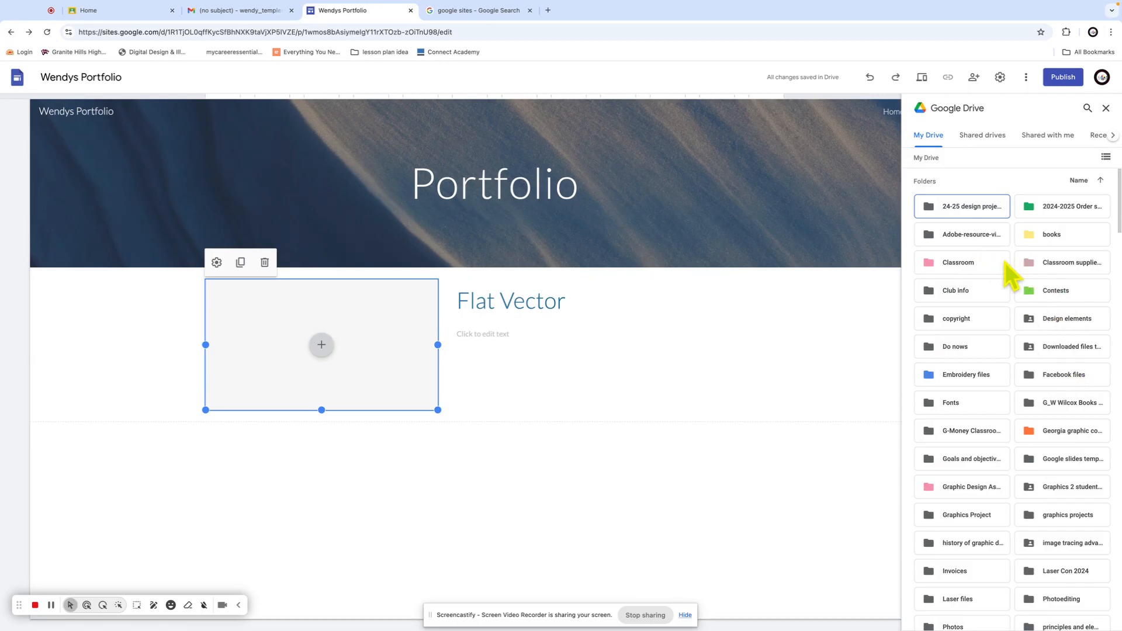
{"action": "left_click", "coordinate": [966, 263]}
{"action": "double_click", "coordinate": [966, 263]}
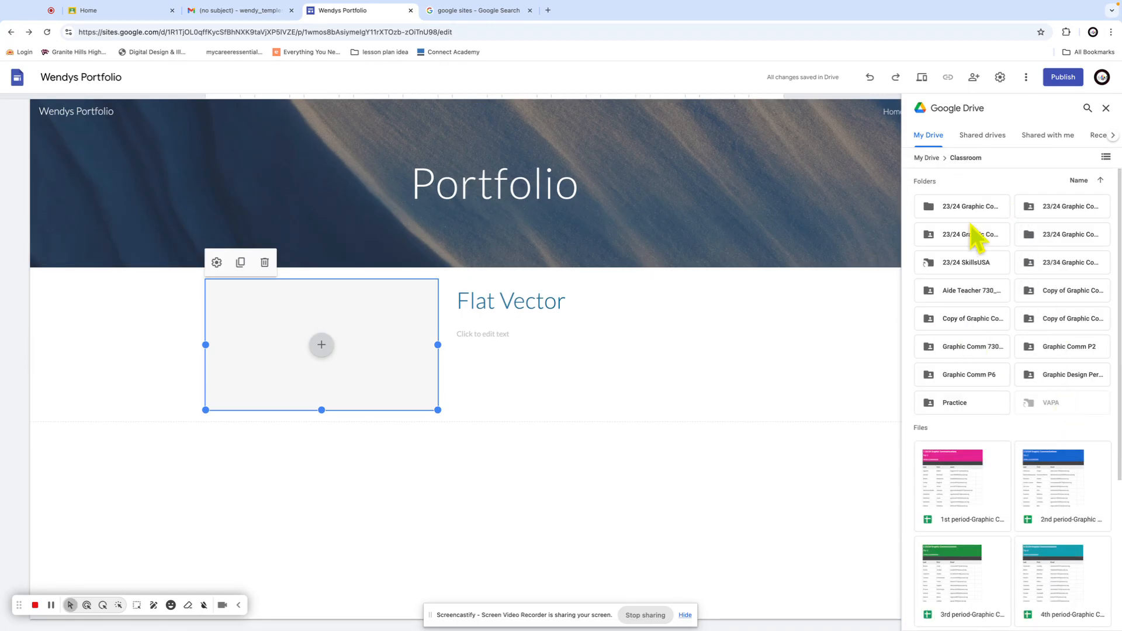
{"action": "double_click", "coordinate": [953, 206]}
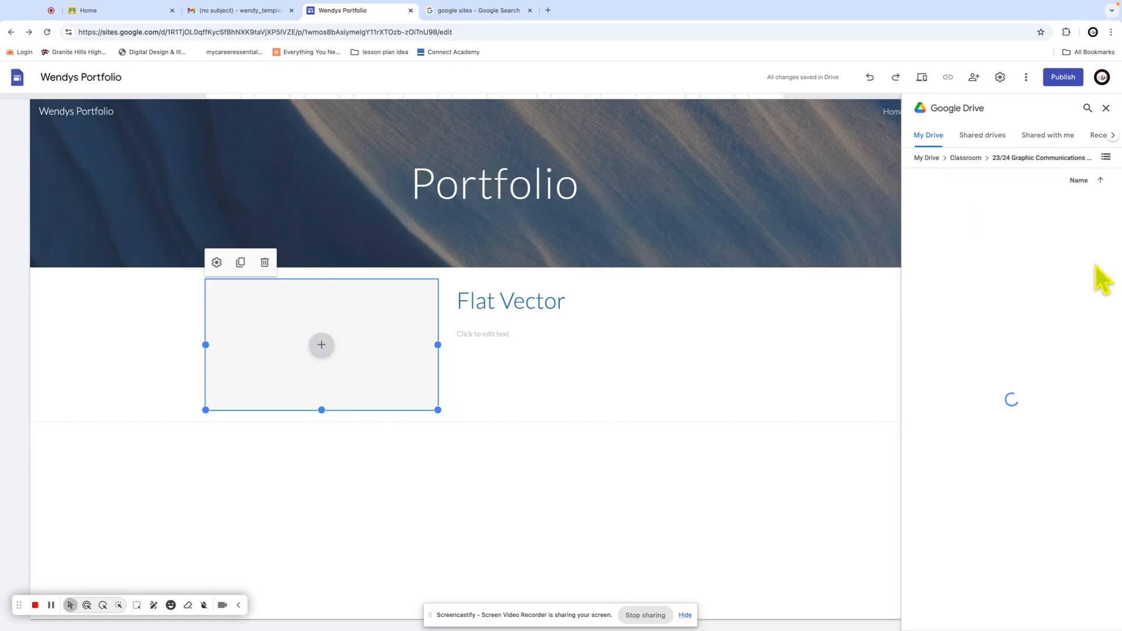
{"action": "left_click", "coordinate": [953, 157]}
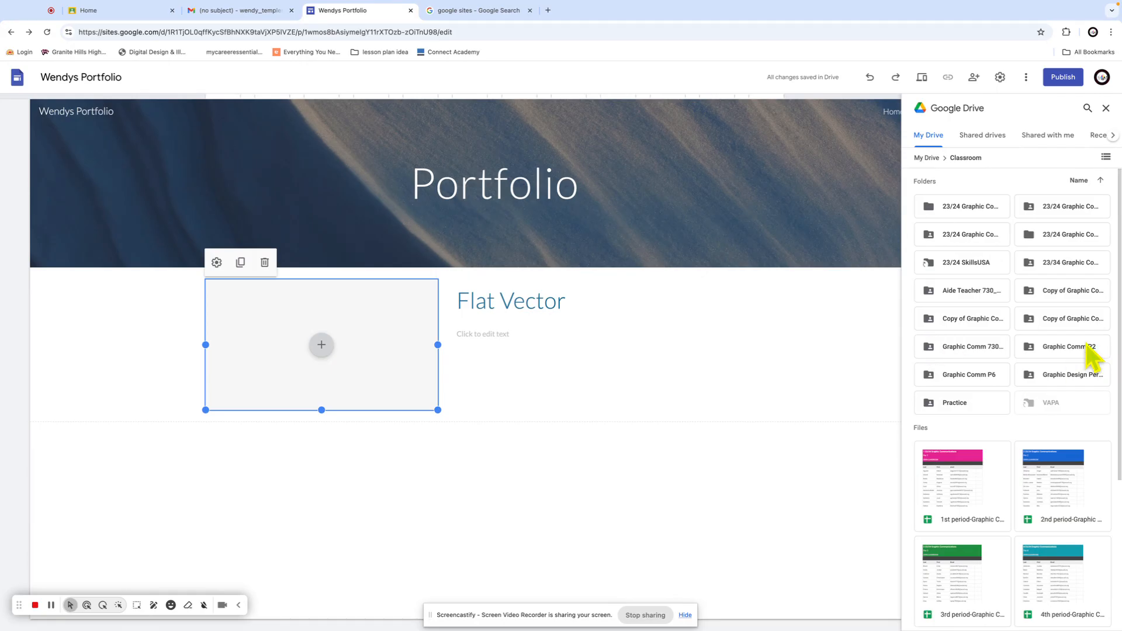
{"action": "double_click", "coordinate": [1055, 317]}
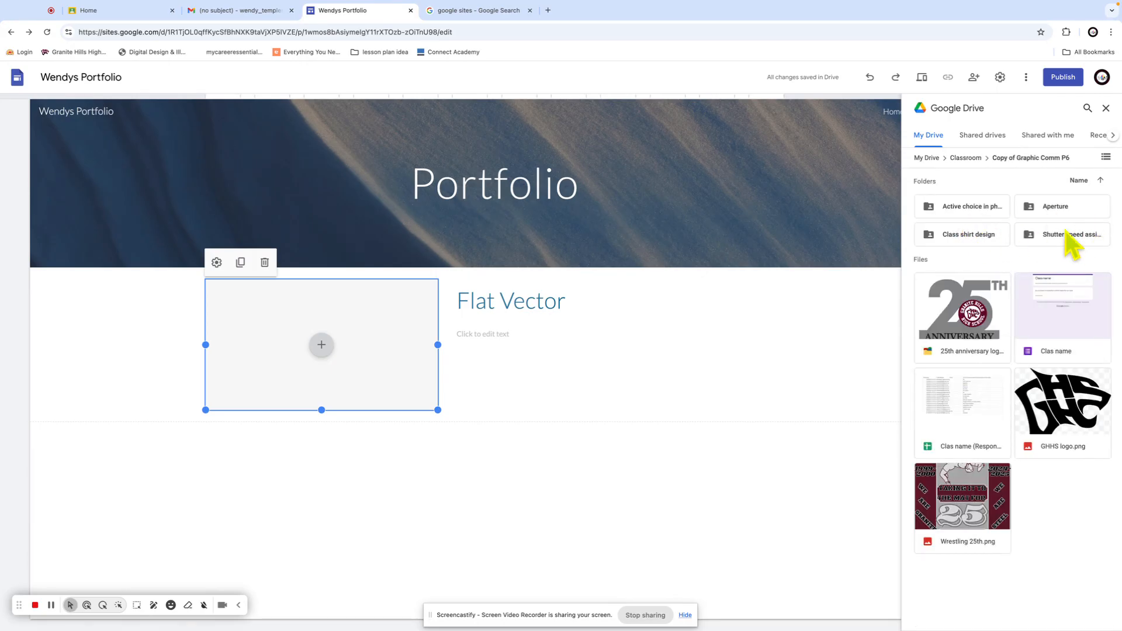
{"action": "left_click", "coordinate": [976, 160]}
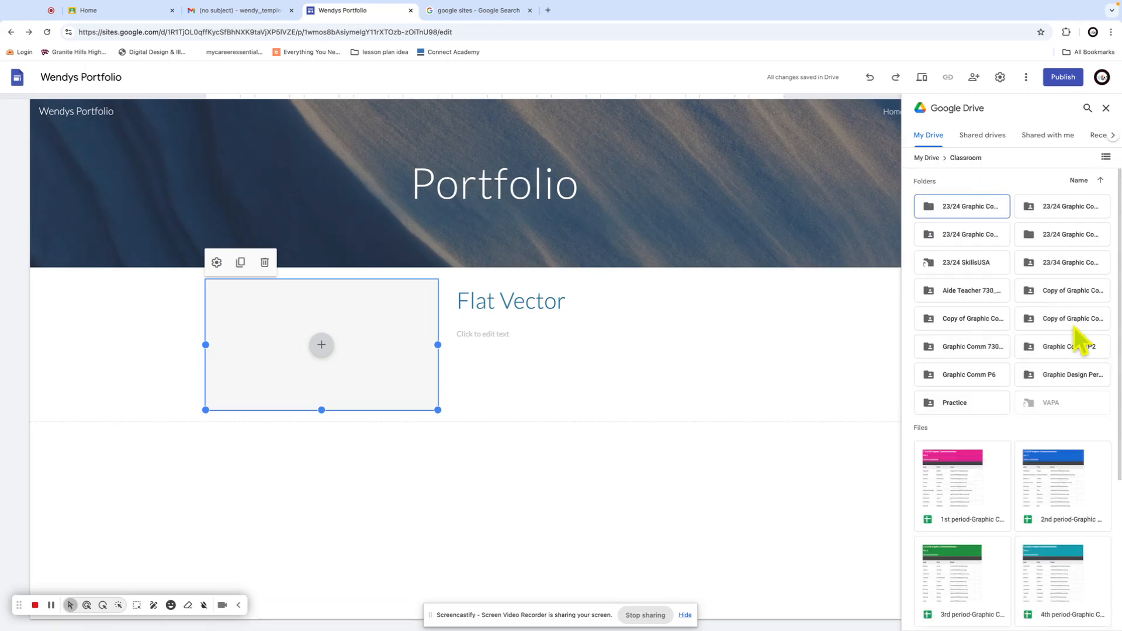
{"action": "double_click", "coordinate": [1047, 351]}
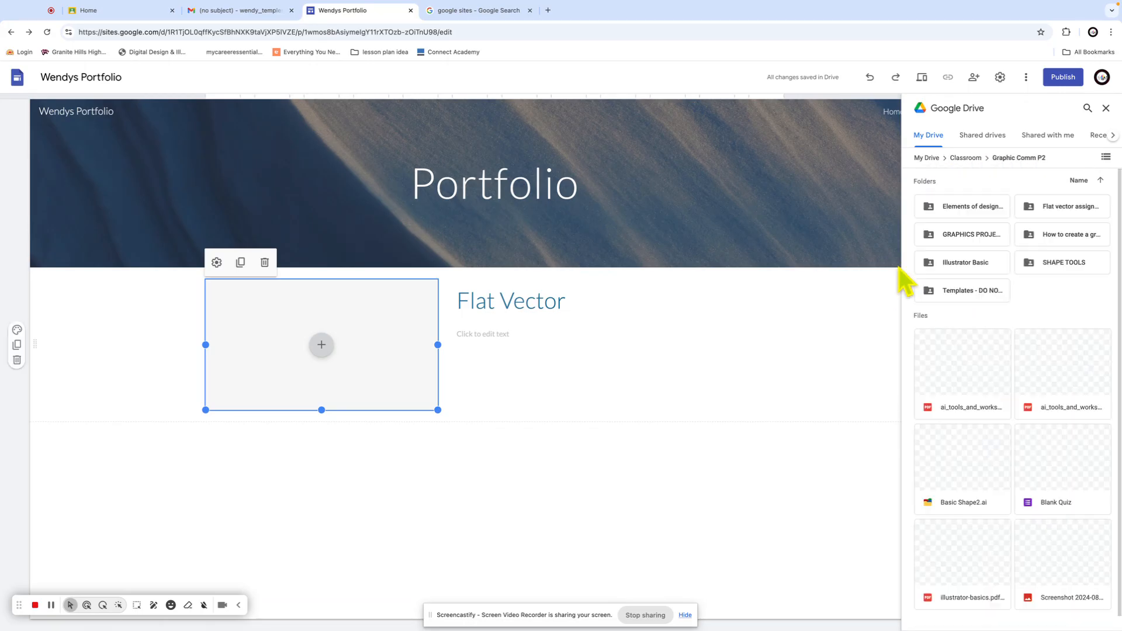
{"action": "double_click", "coordinate": [1078, 212]}
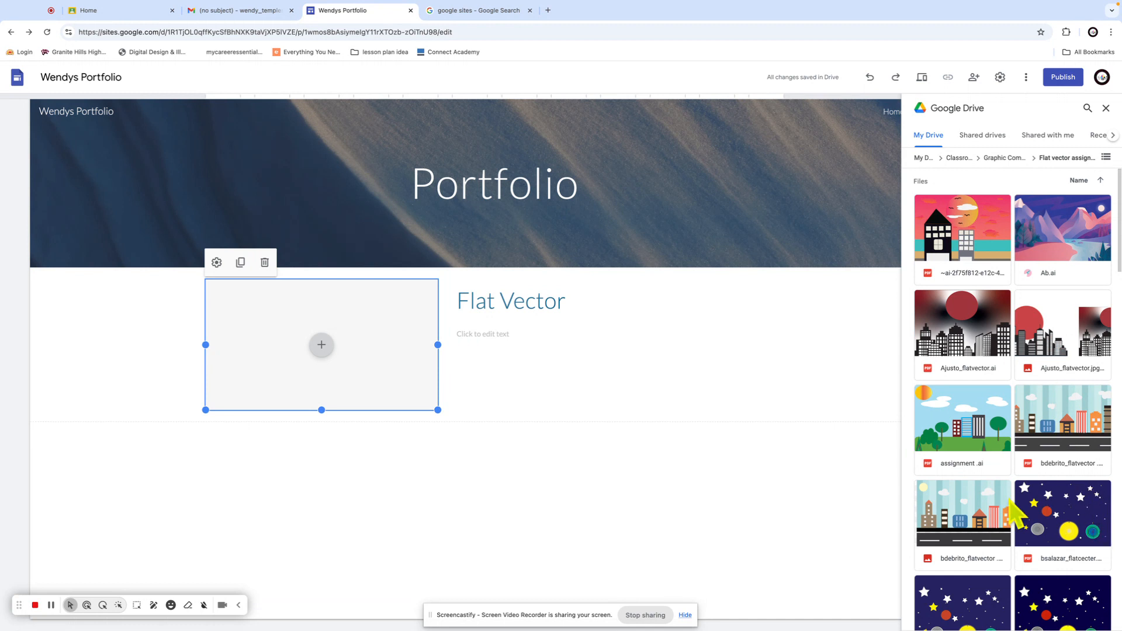
{"action": "scroll", "coordinate": [1115, 410], "scroll_direction": "down", "scroll_amount": 1}
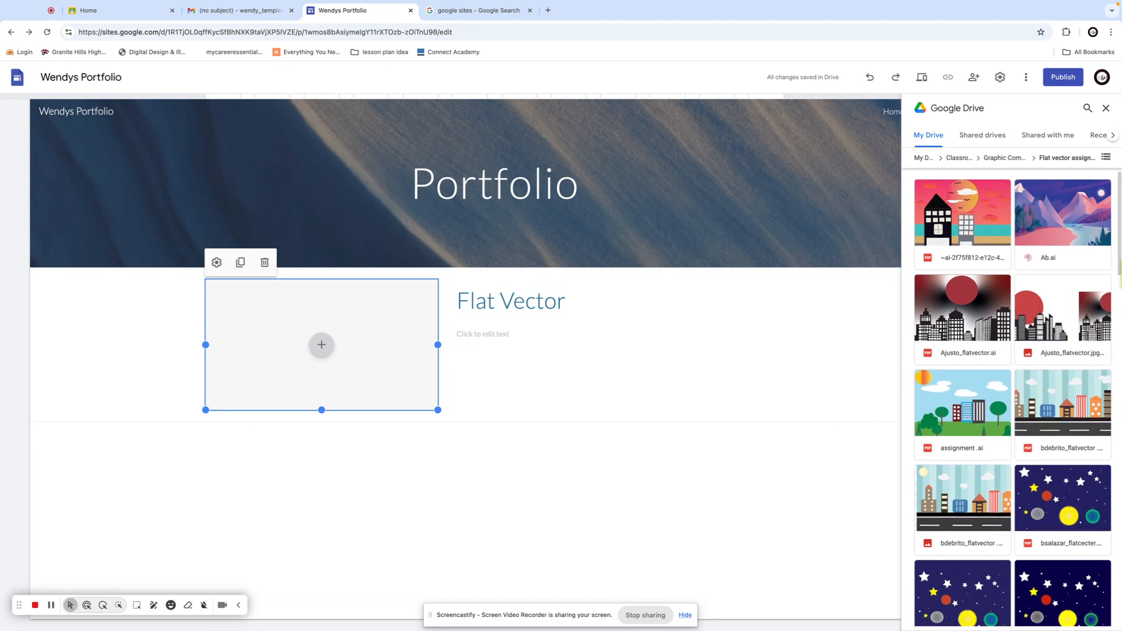
{"action": "scroll", "coordinate": [1119, 298], "scroll_direction": "down", "scroll_amount": 2}
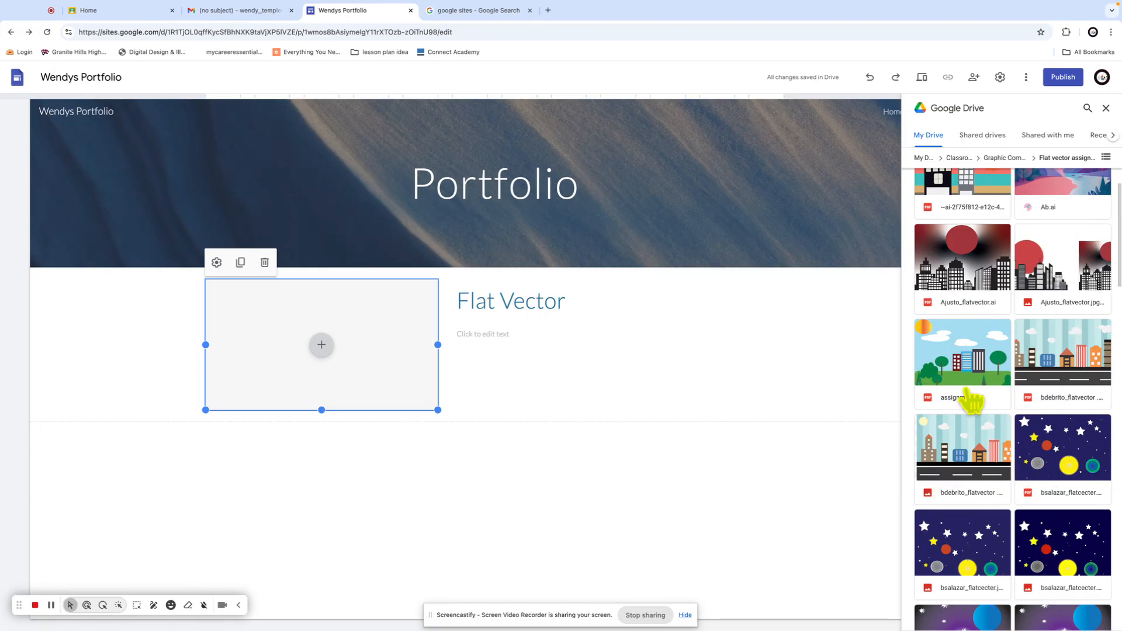
{"action": "left_click", "coordinate": [958, 365]}
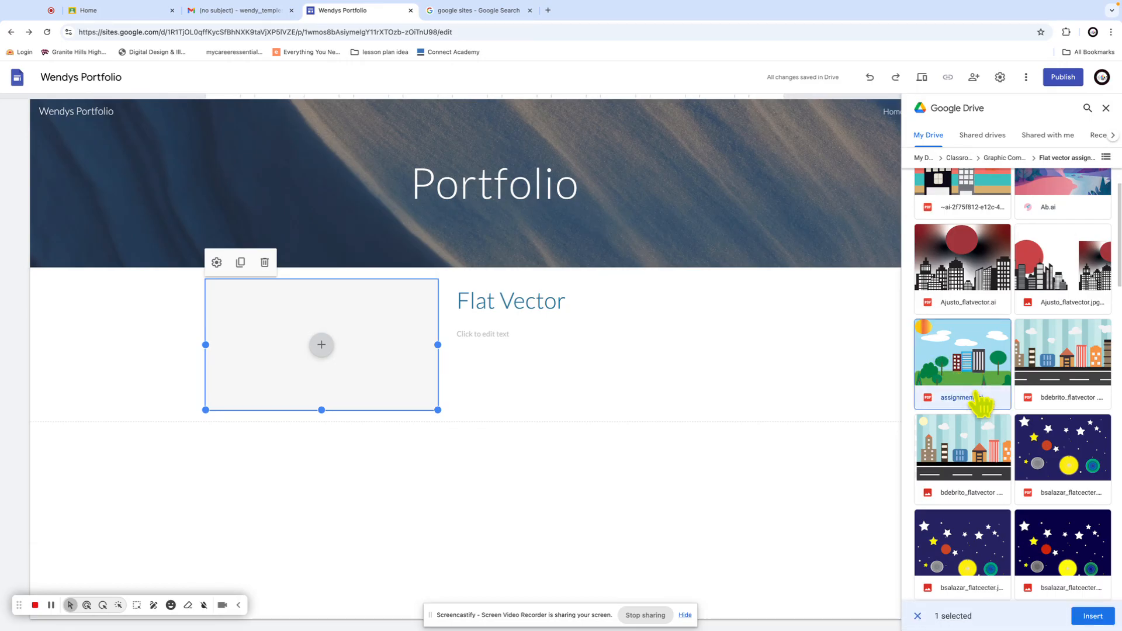
{"action": "left_click", "coordinate": [1090, 616]}
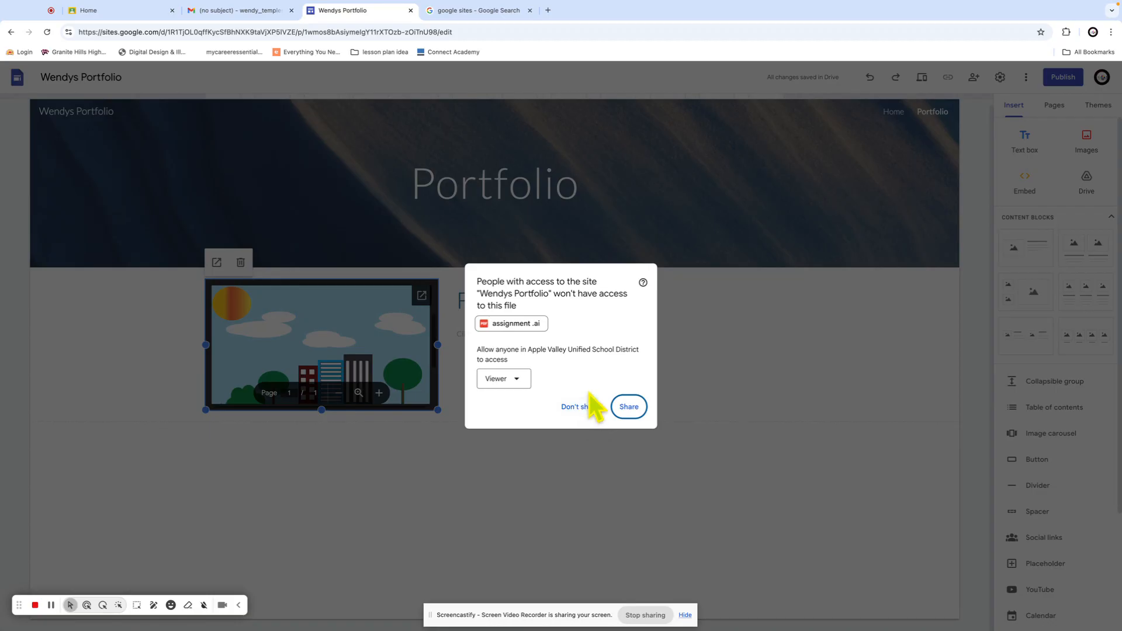
Share the artwork with the school district and enlarge it down and to the right
{"action": "left_click", "coordinate": [629, 407]}
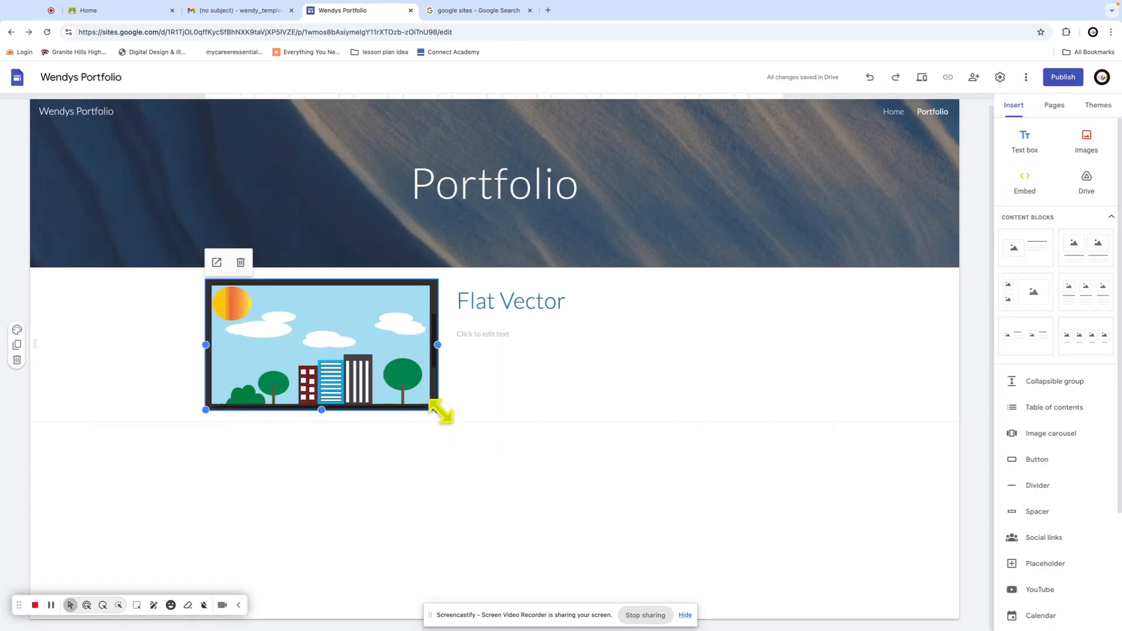
{"action": "left_click_drag", "start_coordinate": [438, 410], "coordinate": [511, 537]}
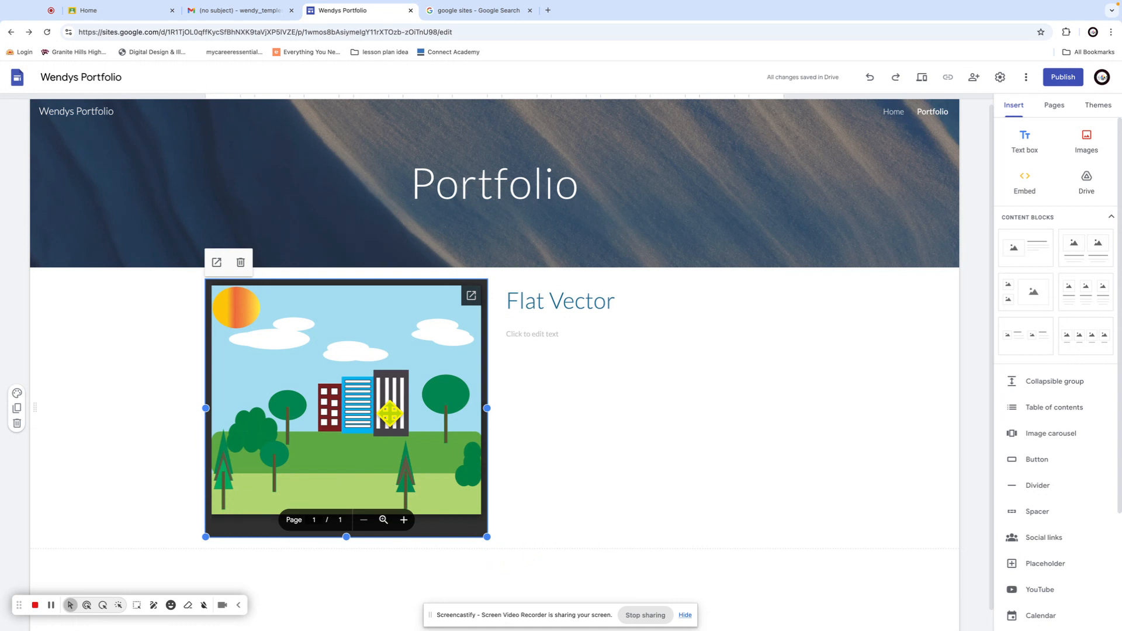
{"action": "left_click", "coordinate": [527, 504]}
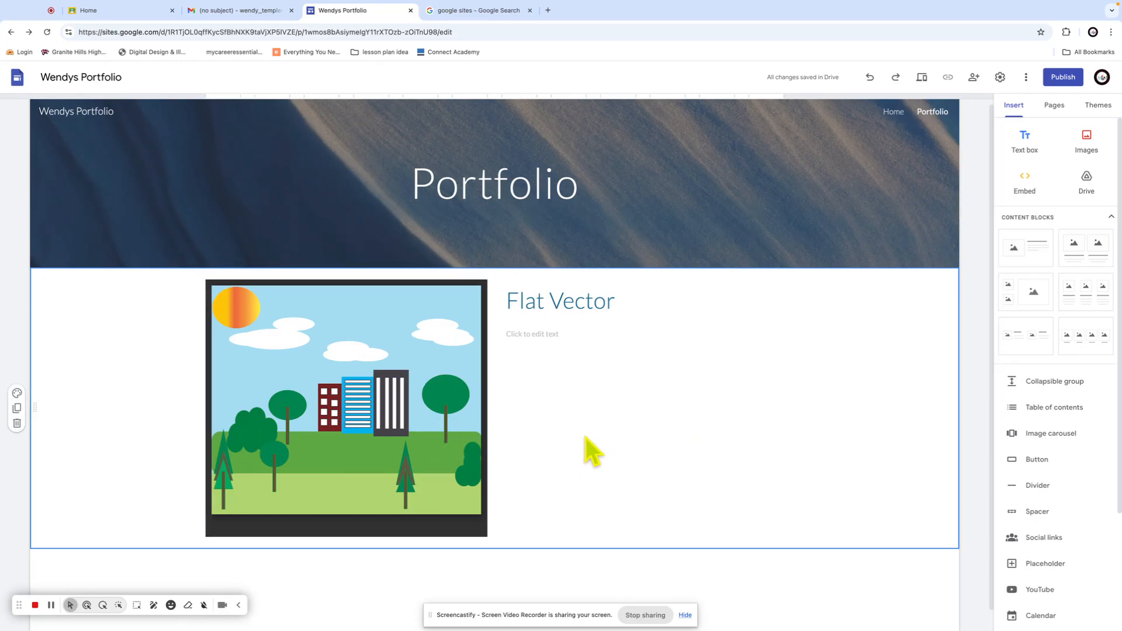
{"action": "left_click", "coordinate": [551, 338]}
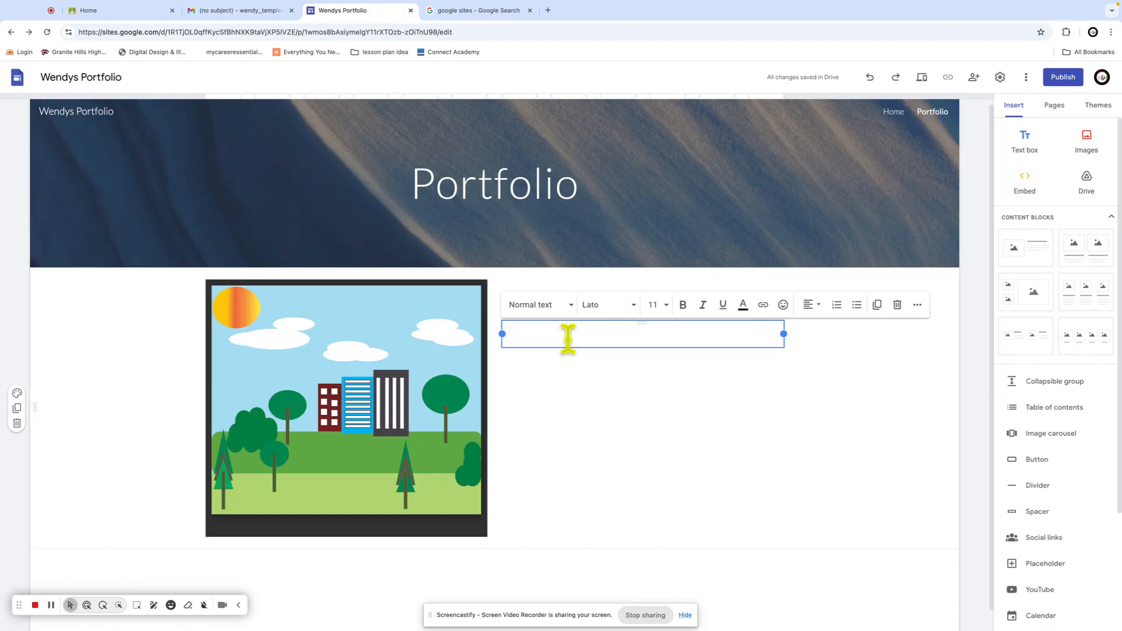
{"action": "left_click", "coordinate": [756, 391]}
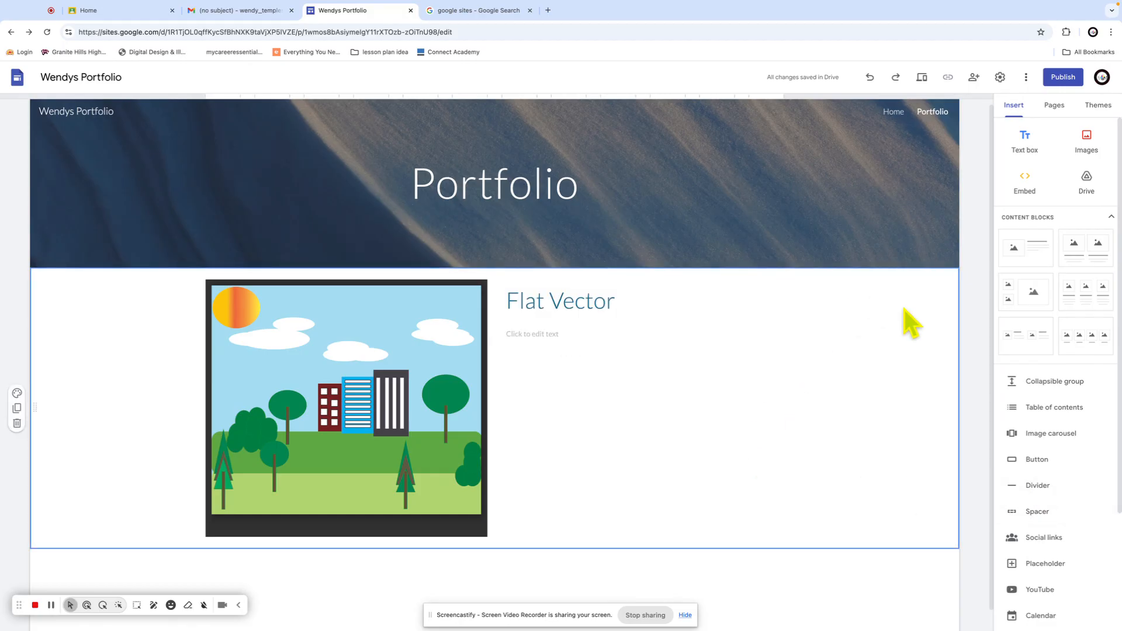
Publish the site at the wendys-portfolio address and copy the published link
{"action": "left_click", "coordinate": [1064, 79]}
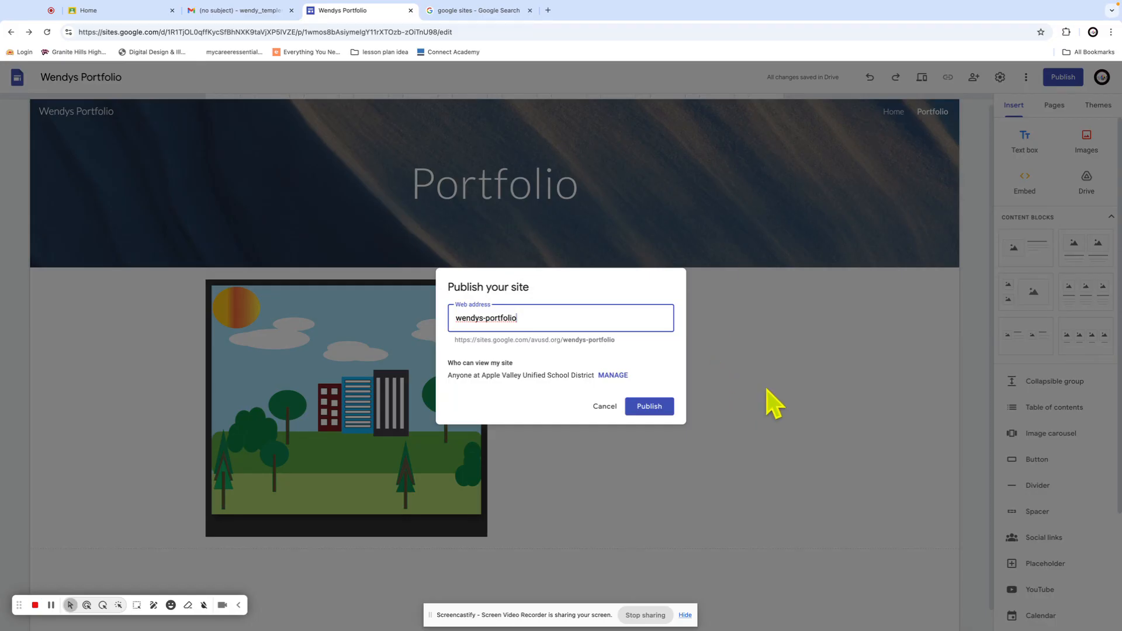
{"action": "left_click", "coordinate": [647, 412]}
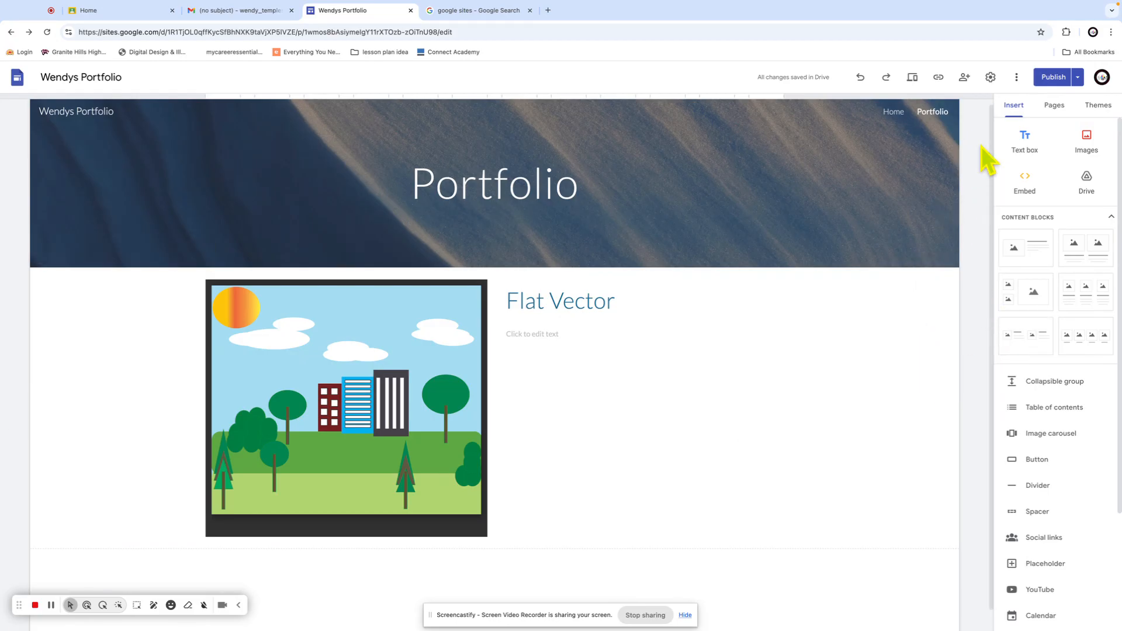
{"action": "left_click", "coordinate": [938, 78]}
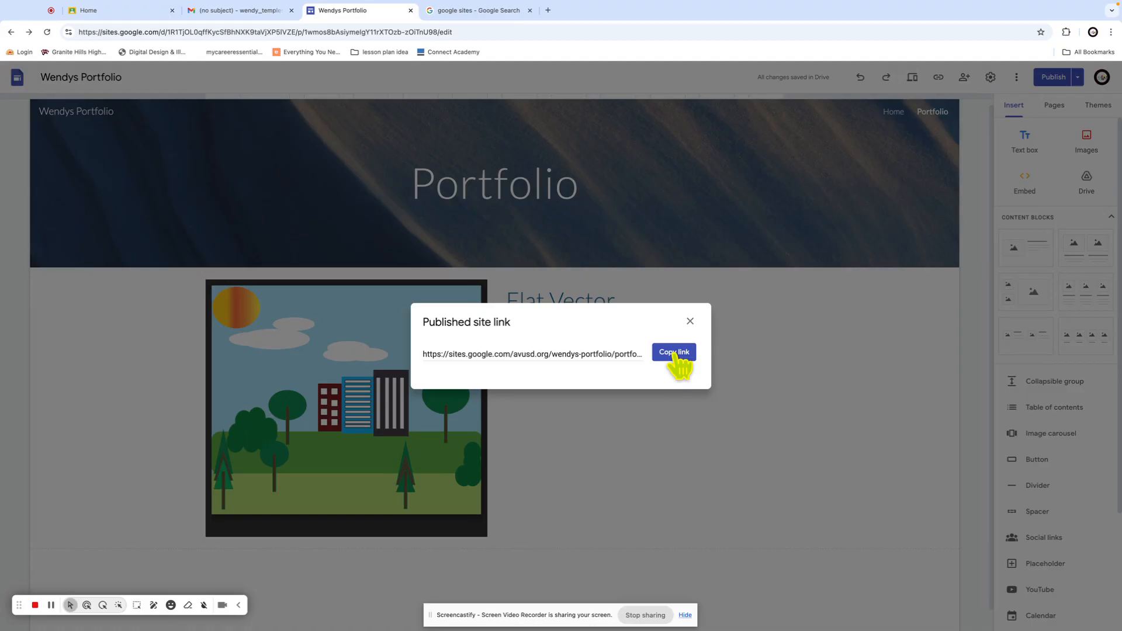
{"action": "left_click", "coordinate": [676, 355]}
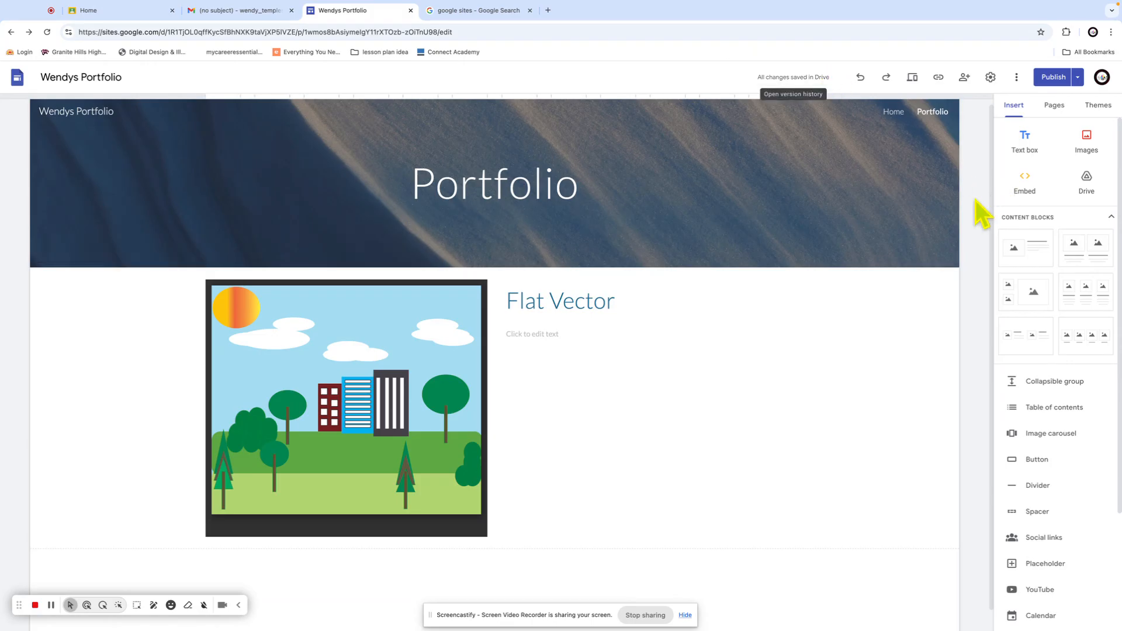
{"action": "left_click", "coordinate": [938, 436]}
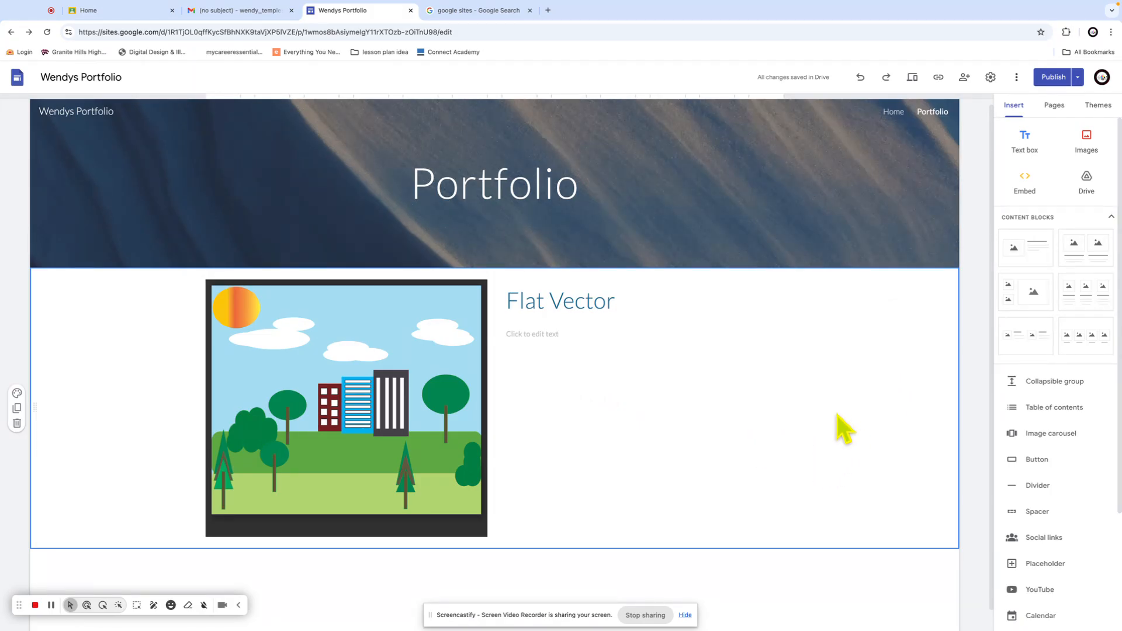
Try the pink, teal and purple colour swatches on the Simple theme
{"action": "left_click", "coordinate": [839, 200]}
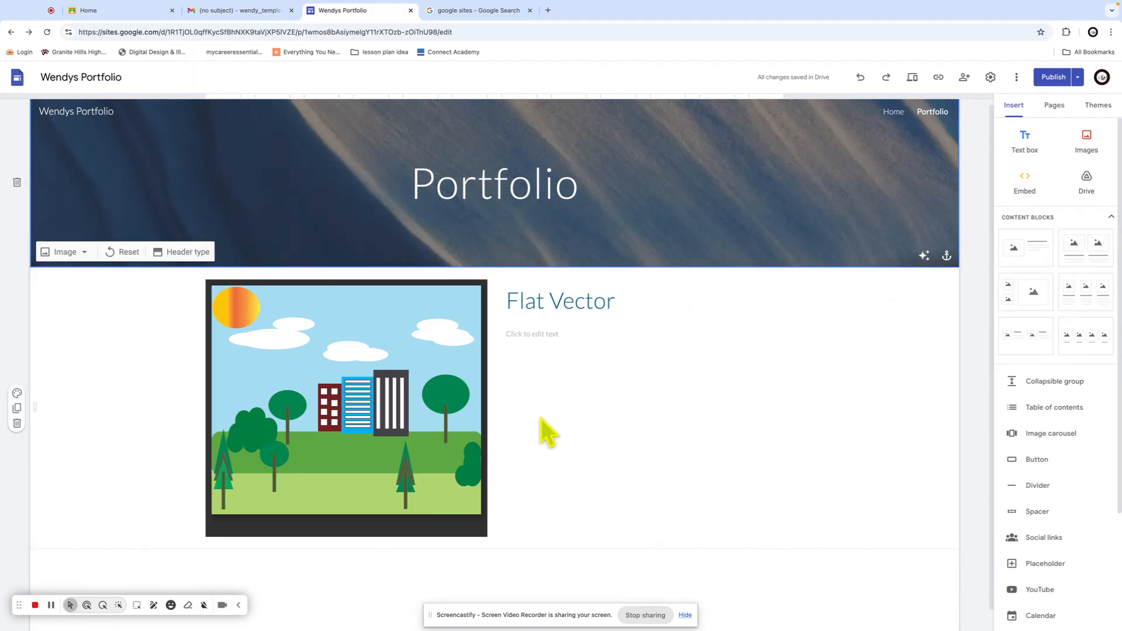
{"action": "left_click", "coordinate": [784, 419]}
{"action": "left_click", "coordinate": [1096, 111]}
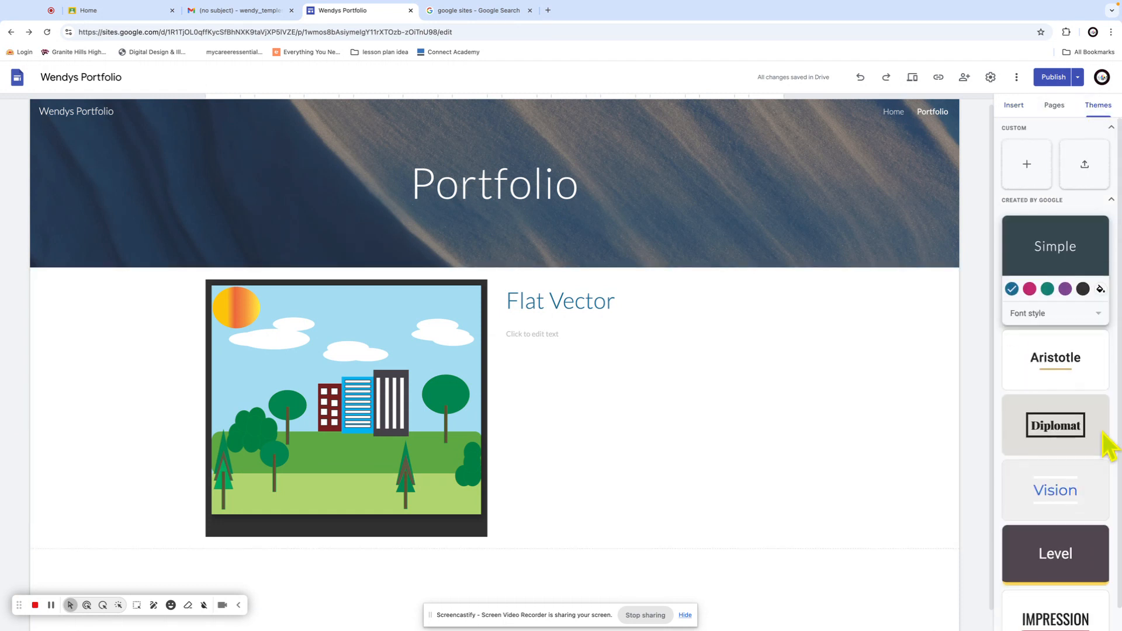
{"action": "scroll", "coordinate": [1107, 447], "scroll_direction": "down", "scroll_amount": 1}
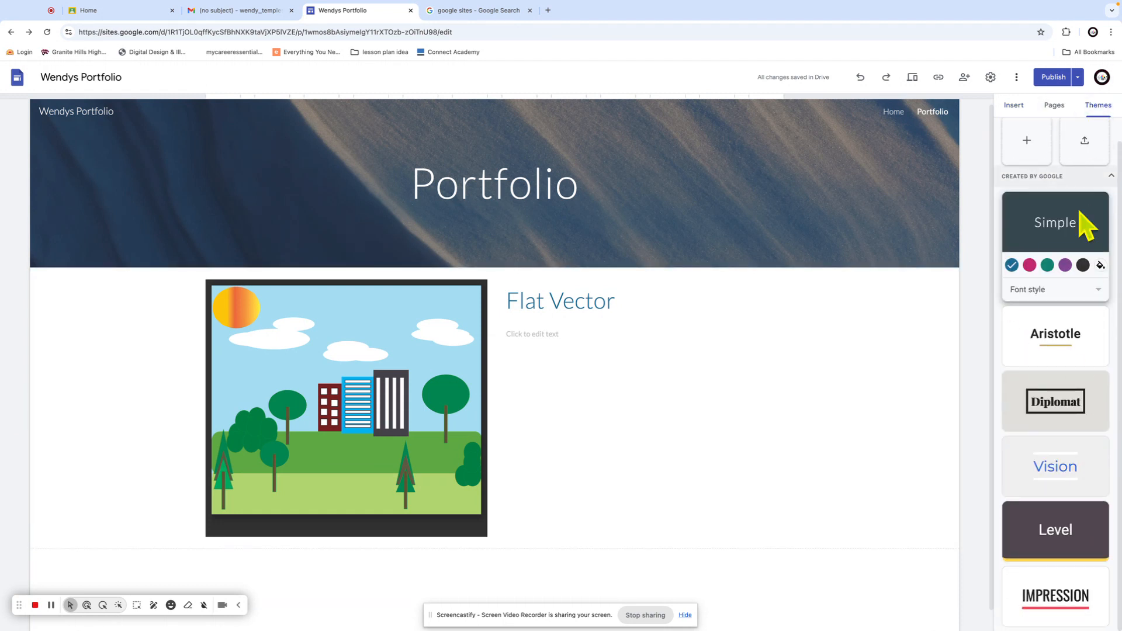
{"action": "left_click", "coordinate": [1030, 266]}
{"action": "left_click", "coordinate": [1047, 268]}
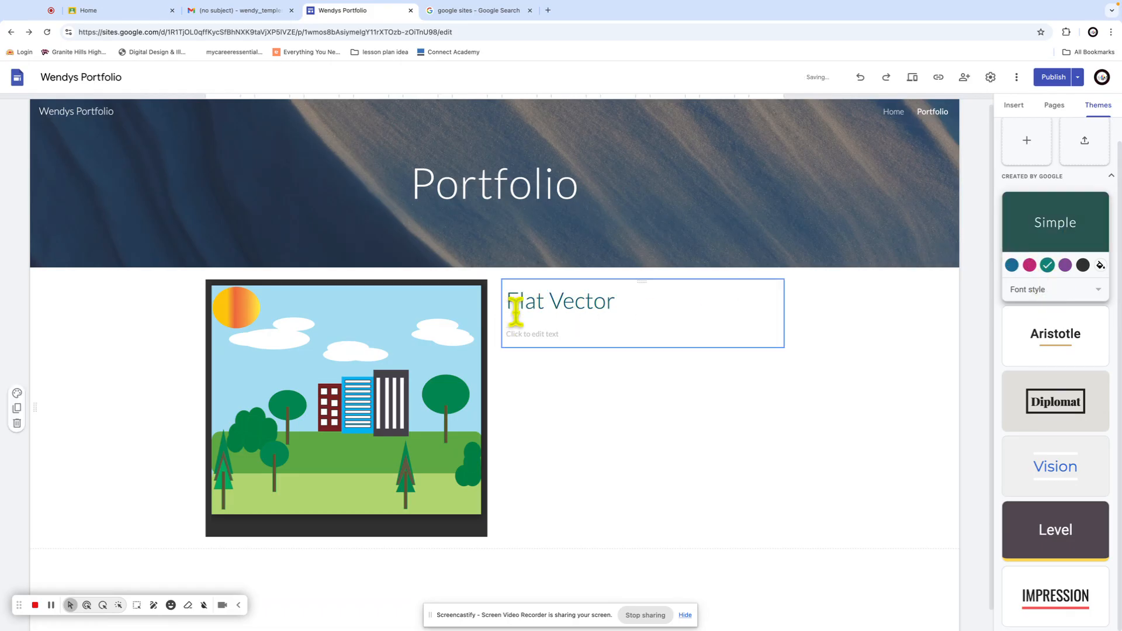
{"action": "left_click", "coordinate": [1065, 266]}
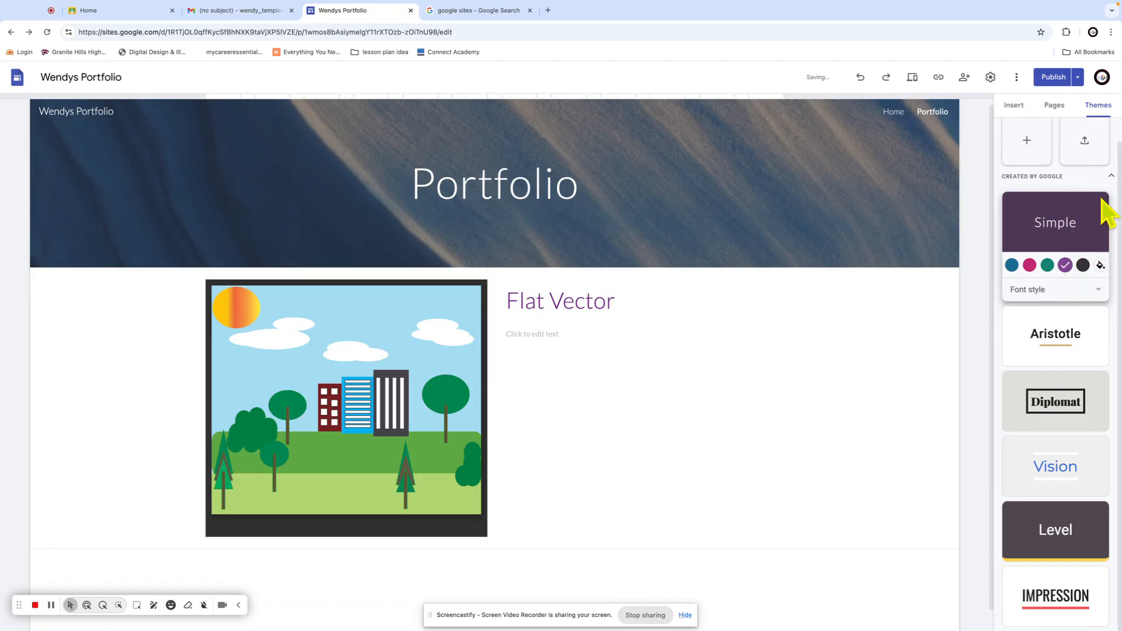
{"action": "scroll", "coordinate": [1102, 216], "scroll_direction": "up", "scroll_amount": 1}
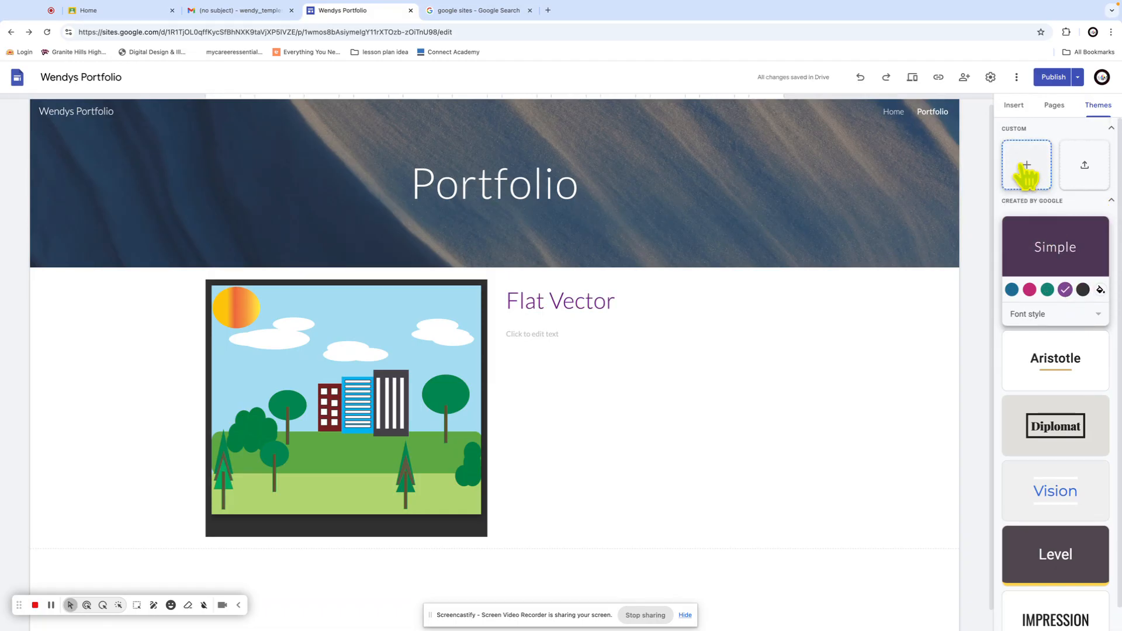
Set the theme fonts to Heavy and the colour to custom blue #2855c6
{"action": "left_click", "coordinate": [1040, 168]}
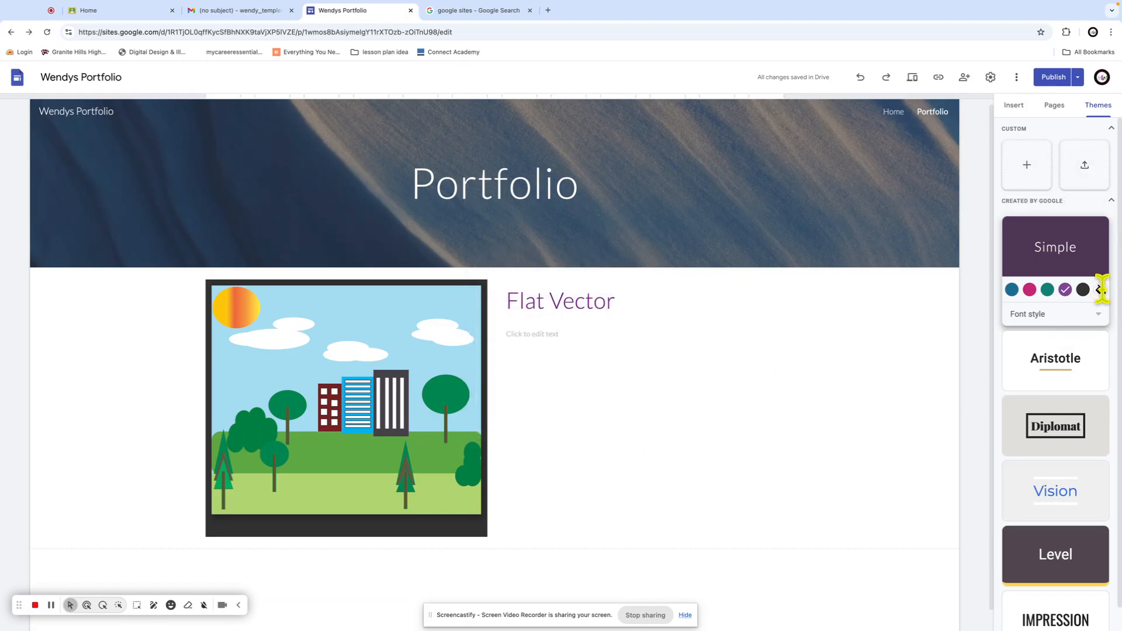
{"action": "left_click", "coordinate": [1096, 314]}
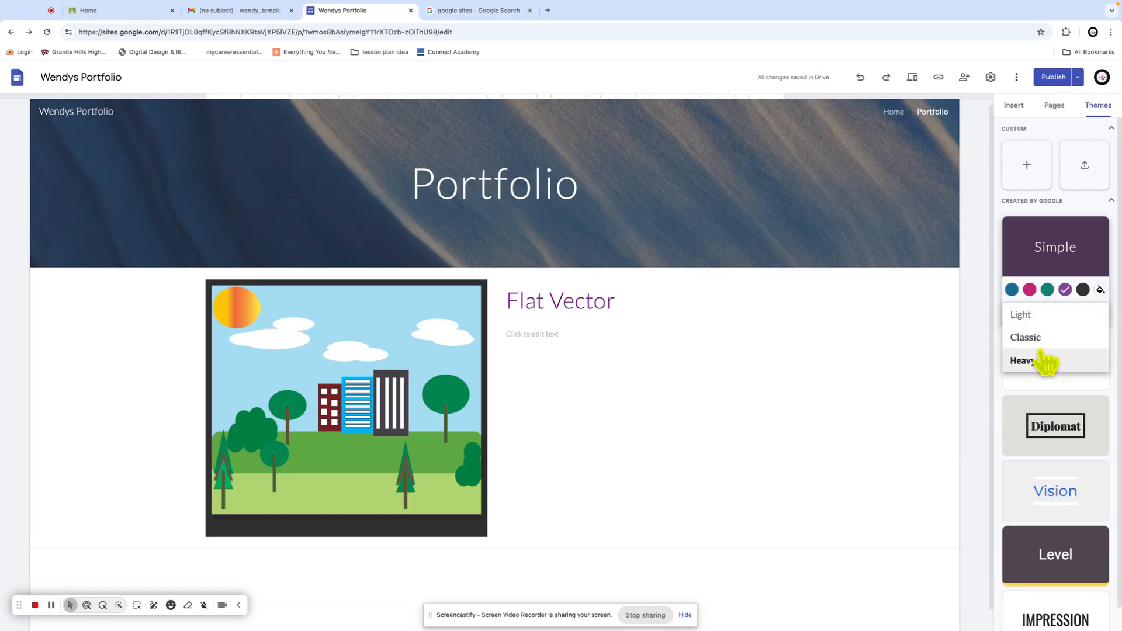
{"action": "left_click", "coordinate": [1040, 361]}
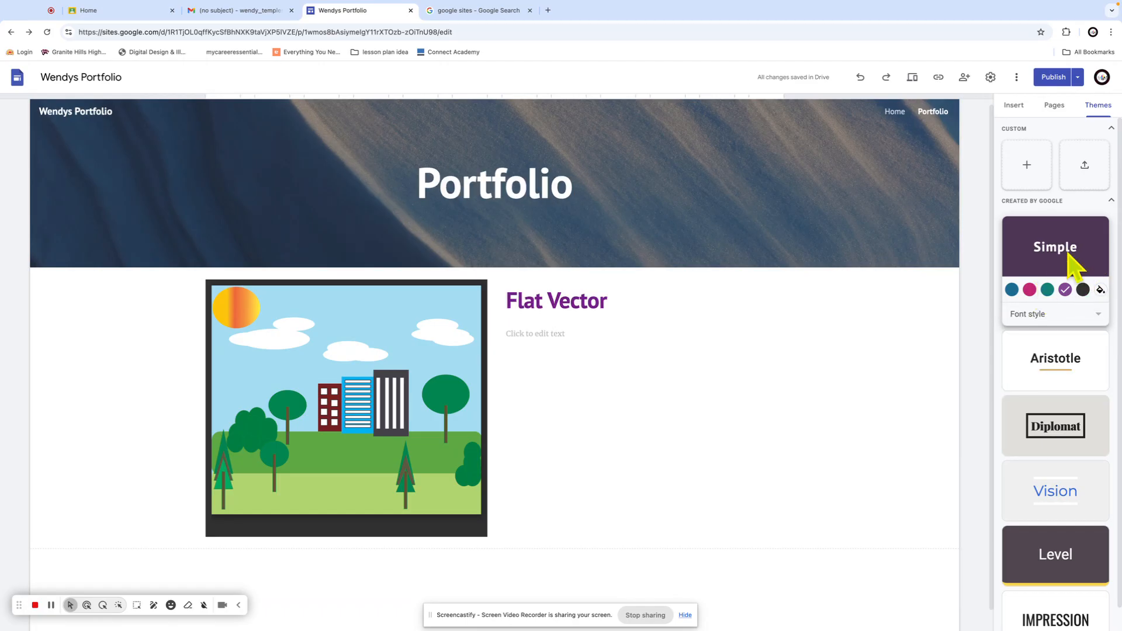
{"action": "left_click", "coordinate": [1102, 289]}
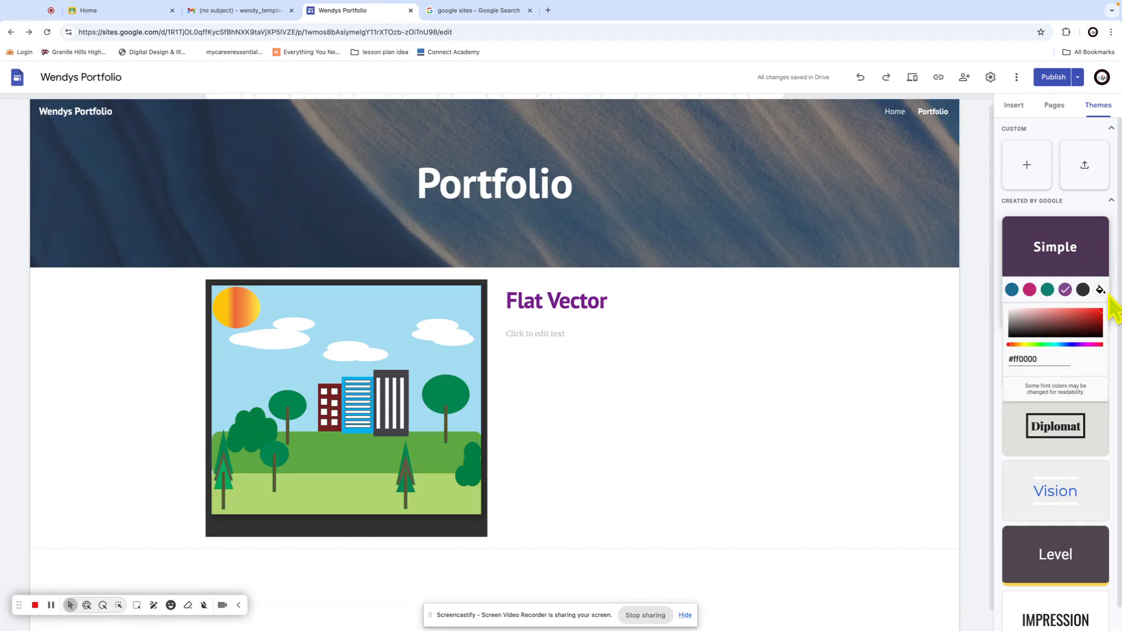
{"action": "left_click", "coordinate": [1085, 315]}
{"action": "left_click", "coordinate": [1067, 345]}
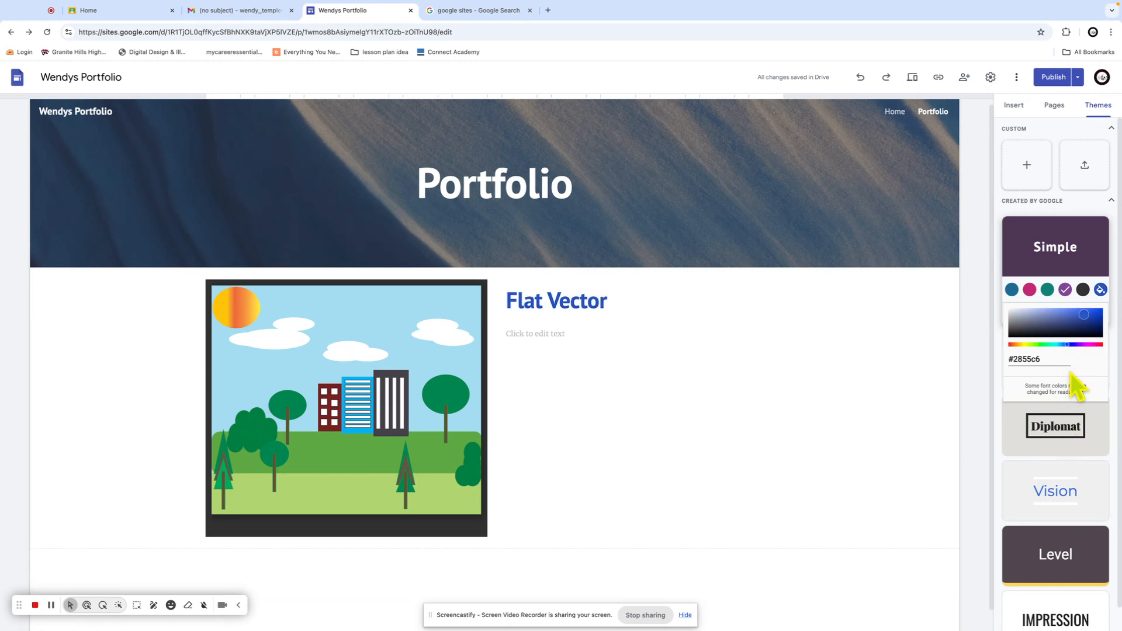
{"action": "left_click", "coordinate": [1064, 260]}
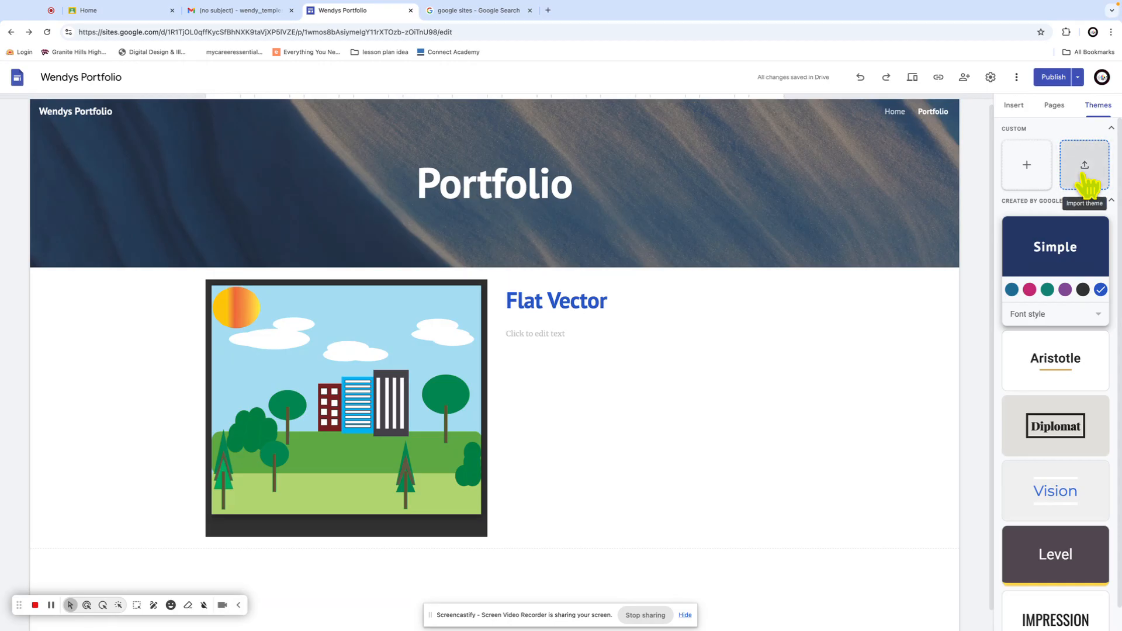
{"action": "left_click", "coordinate": [1027, 168]}
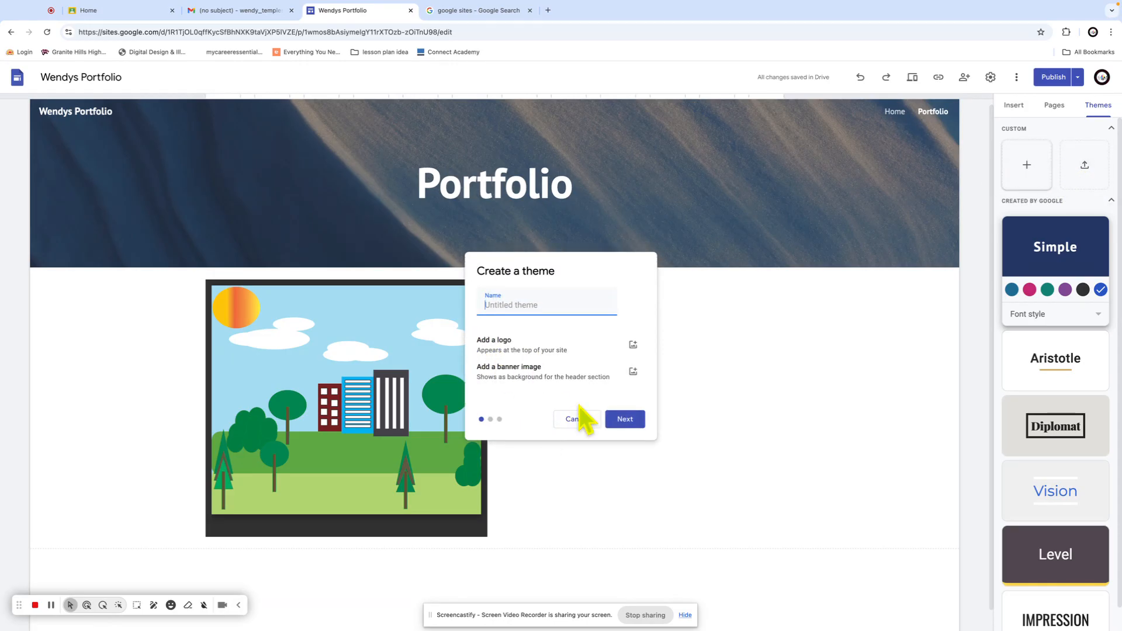
Name a new theme 'Custom' and pick the green-toned preset colour palette
{"action": "left_click", "coordinate": [492, 421]}
{"action": "left_click", "coordinate": [498, 303]}
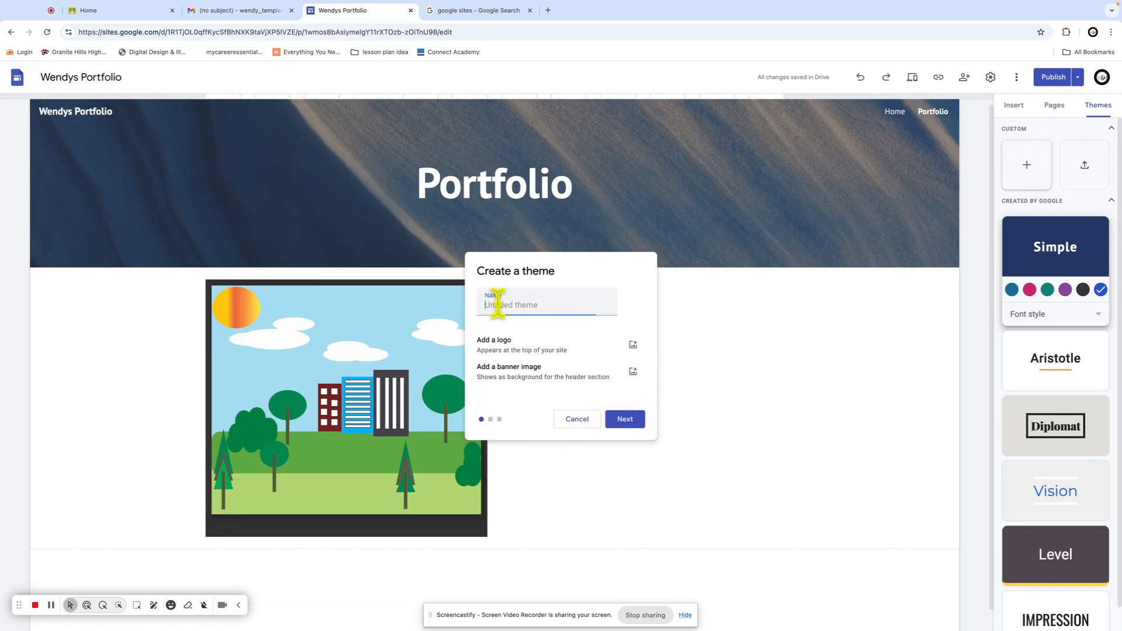
{"action": "type", "text": "Custom"}
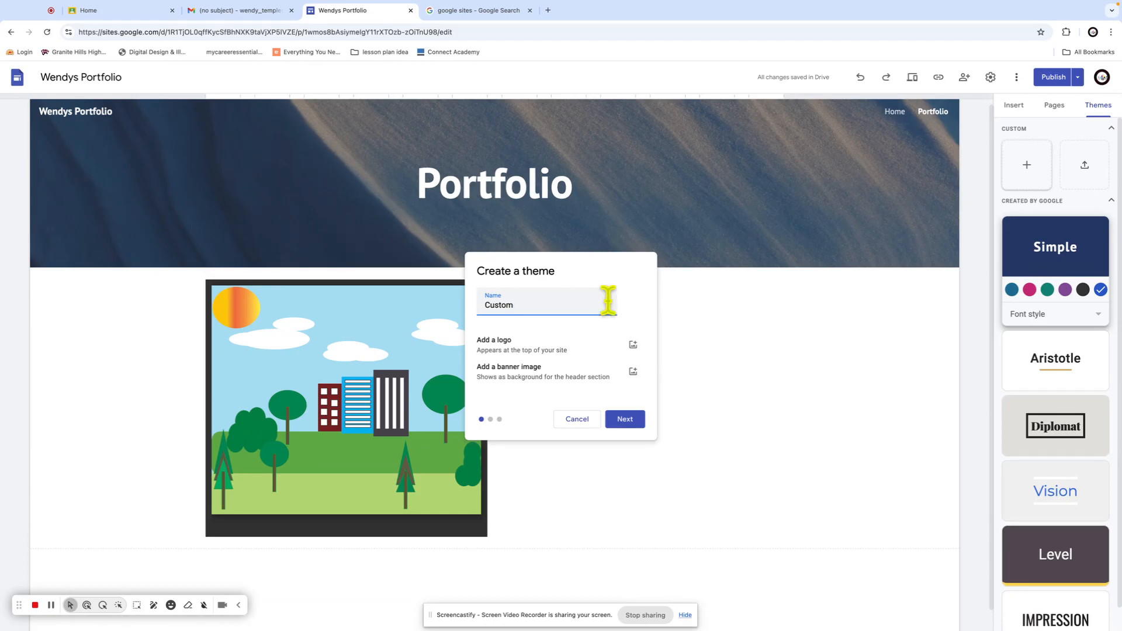
{"action": "left_click", "coordinate": [631, 420]}
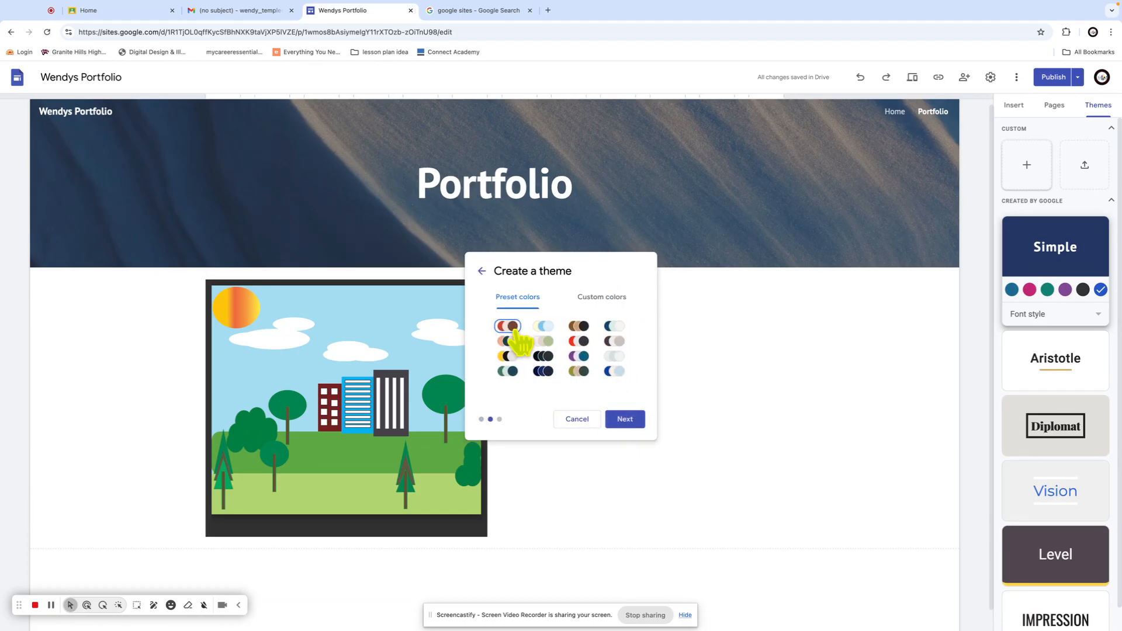
{"action": "left_click", "coordinate": [543, 326]}
{"action": "left_click", "coordinate": [543, 356]}
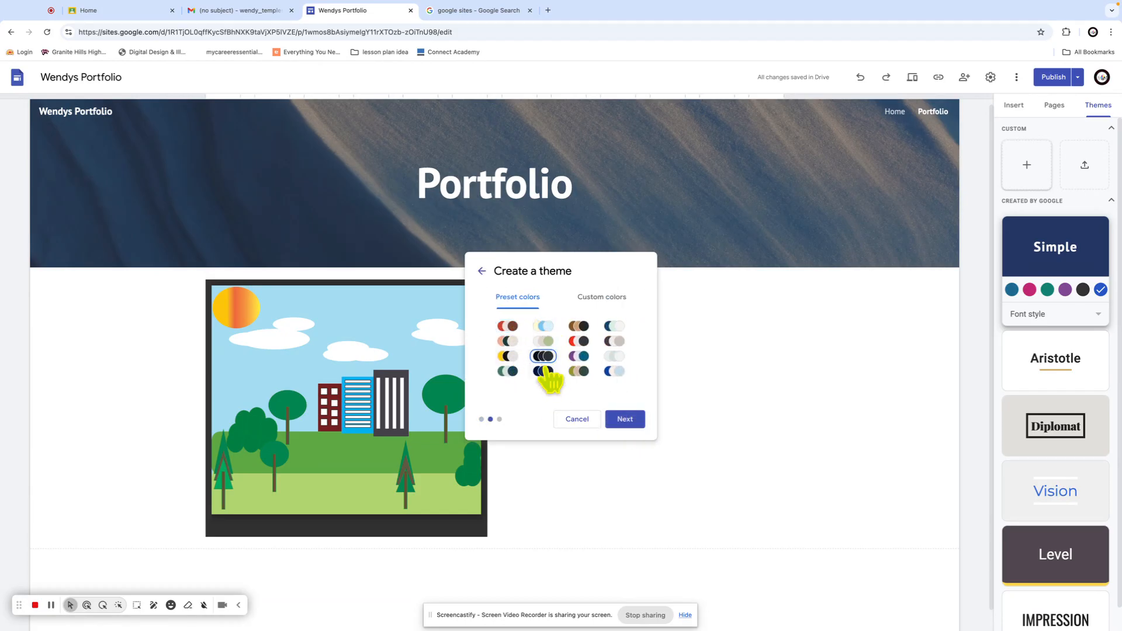
{"action": "left_click", "coordinate": [579, 371]}
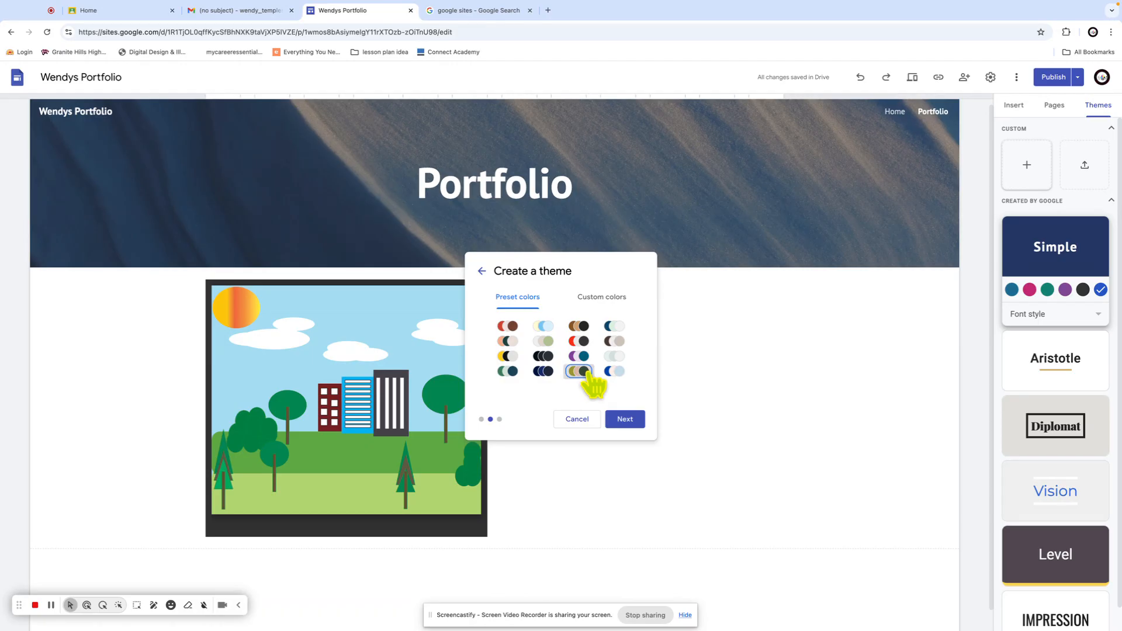
{"action": "left_click", "coordinate": [620, 420]}
Set headings to Pacifico and body text to Bebas Neue, then create the theme
{"action": "left_click", "coordinate": [555, 333]}
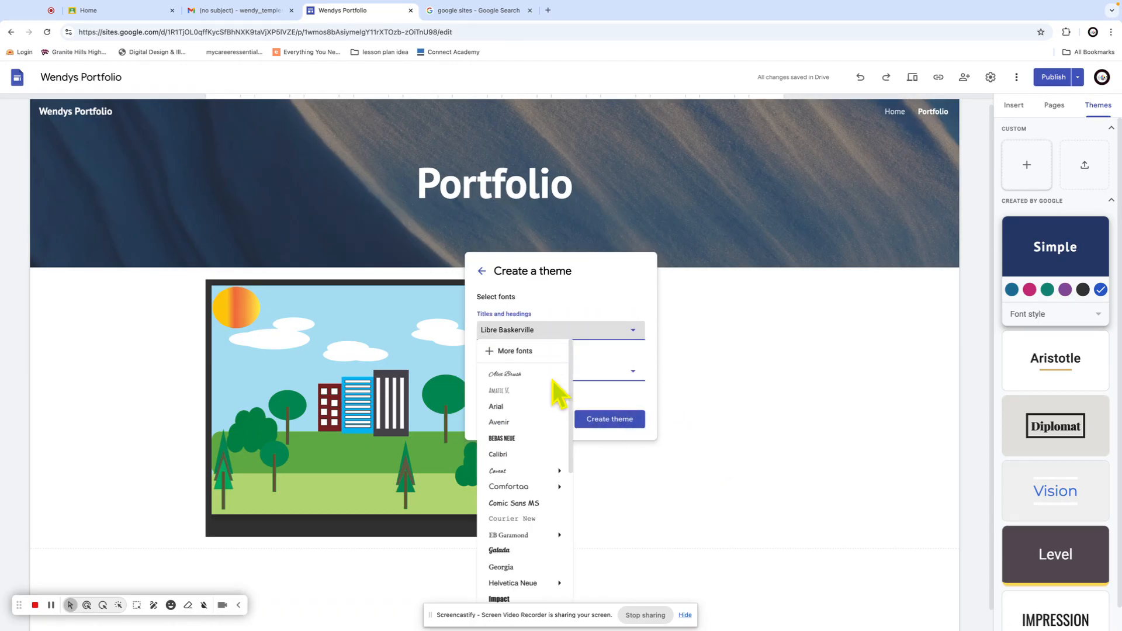
{"action": "left_click", "coordinate": [527, 407]}
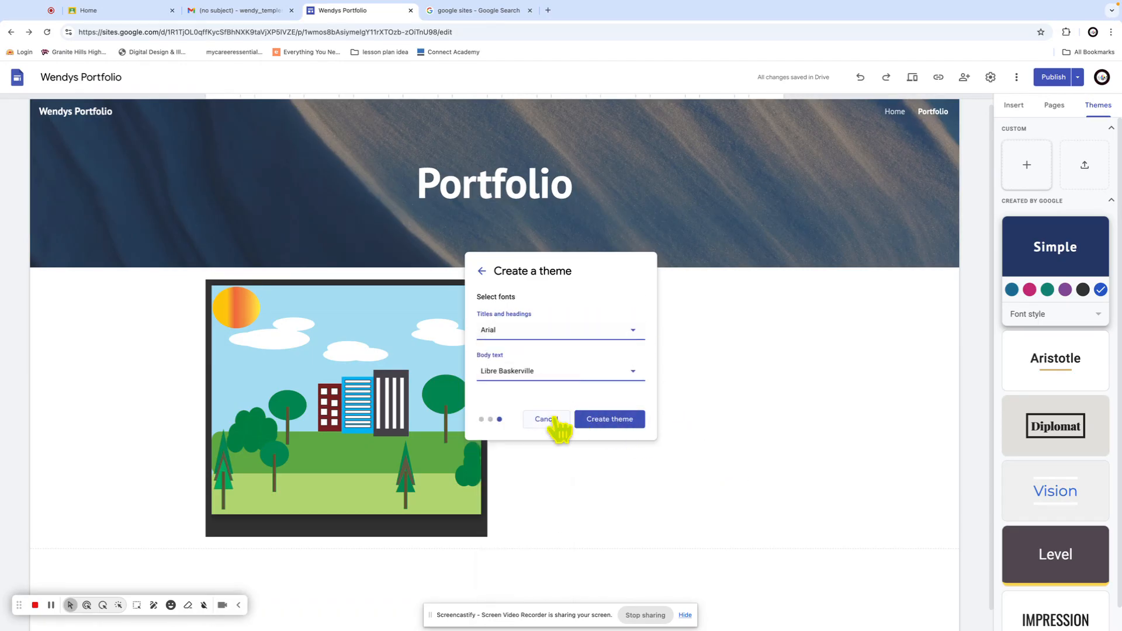
{"action": "left_click", "coordinate": [552, 333]}
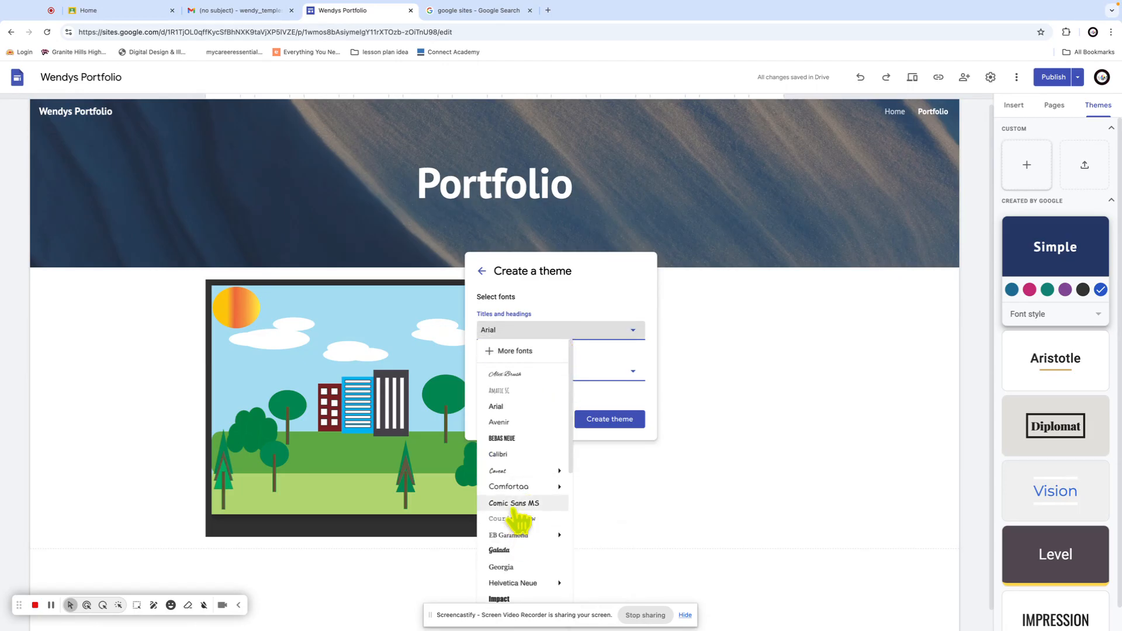
{"action": "scroll", "coordinate": [518, 517], "scroll_direction": "down", "scroll_amount": 5}
{"action": "mouse_move", "coordinate": [504, 418]}
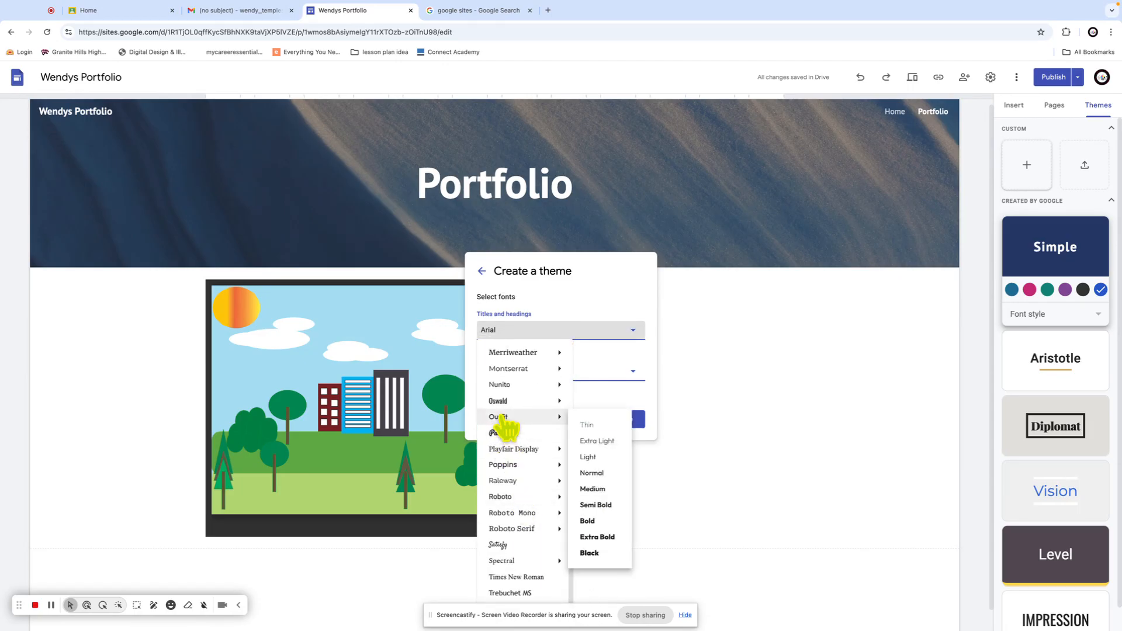
{"action": "left_click", "coordinate": [504, 434]}
{"action": "left_click", "coordinate": [595, 372]}
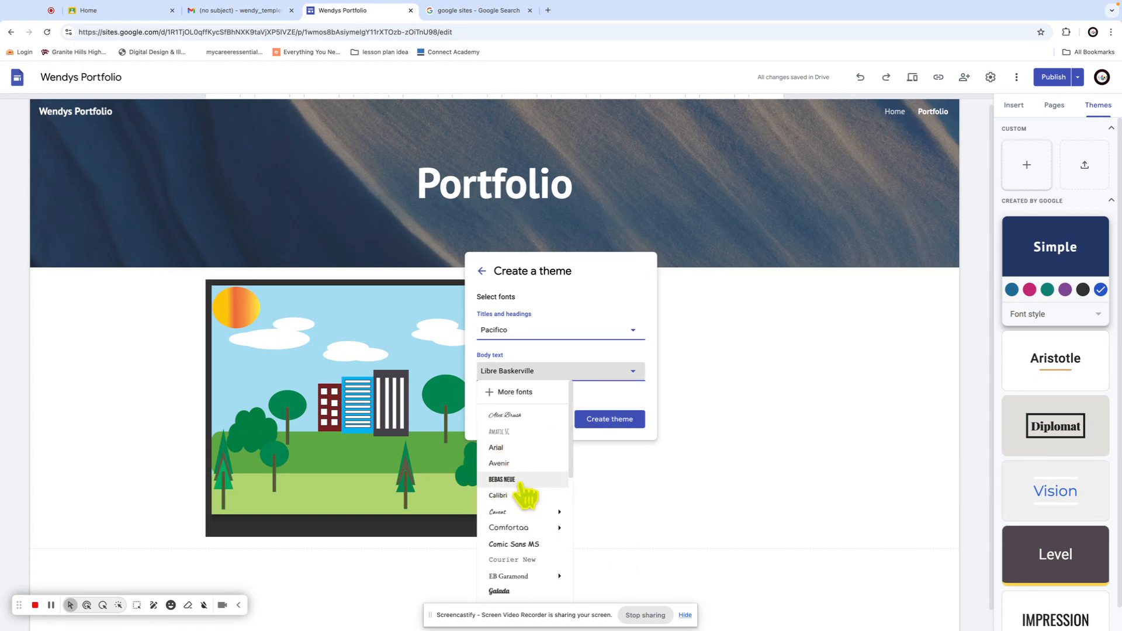
{"action": "left_click", "coordinate": [517, 481]}
{"action": "left_click", "coordinate": [624, 421]}
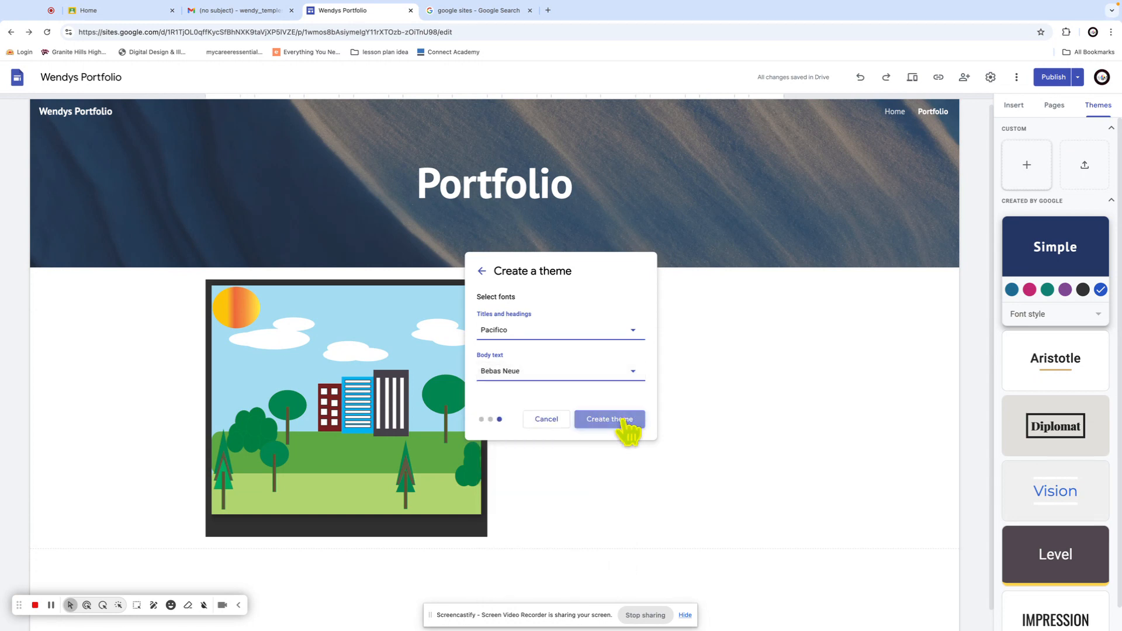
{"action": "left_click", "coordinate": [549, 341]}
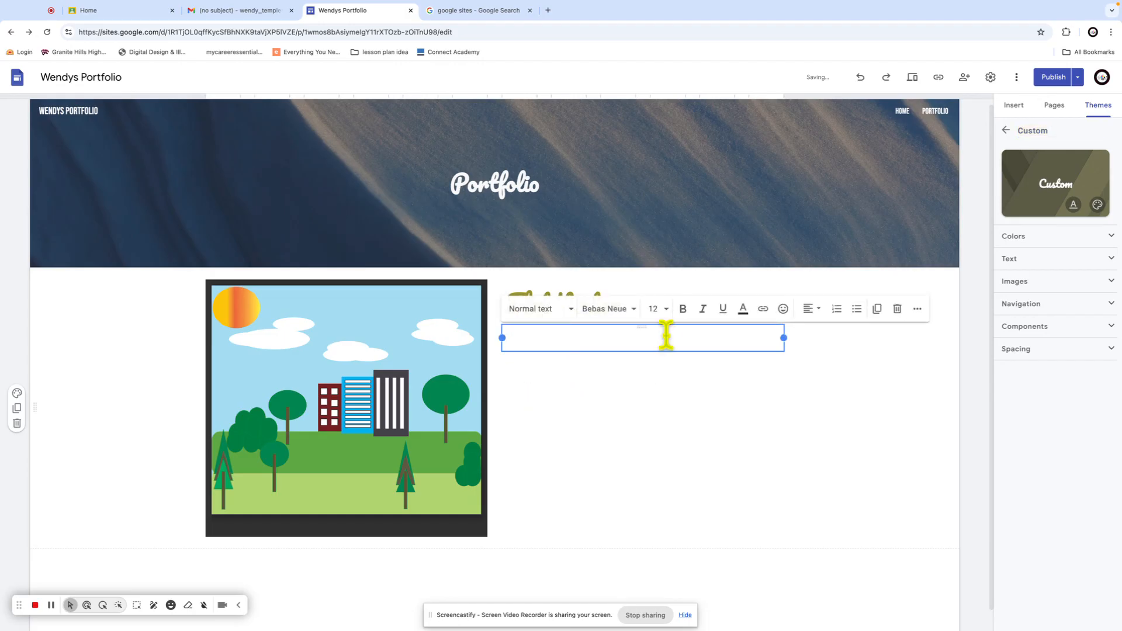
Type 'akjhsdfkah' under Flat Vector and set it in Arial after trying Alex Brush
{"action": "type", "text": "akjhsdfkah"}
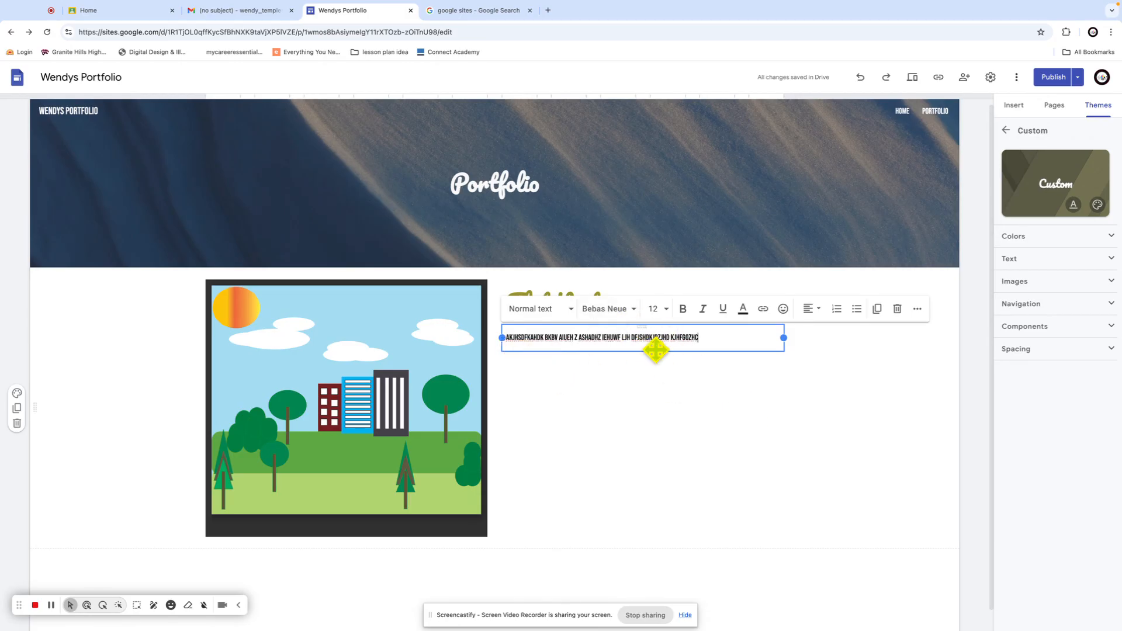
{"action": "left_click", "coordinate": [632, 311]}
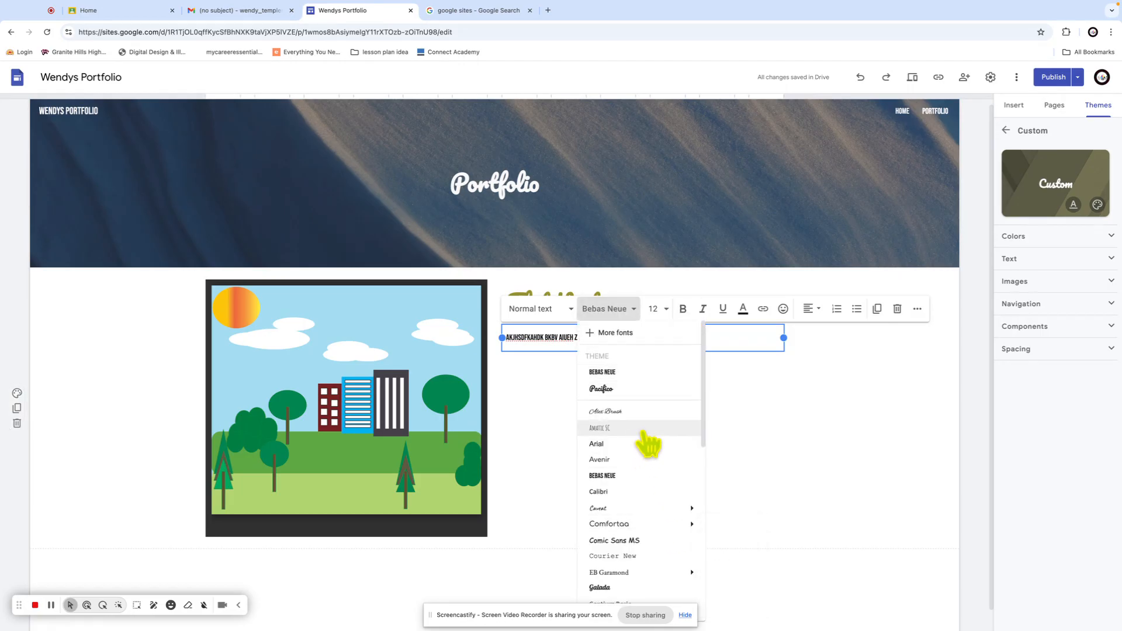
{"action": "left_click", "coordinate": [631, 411]}
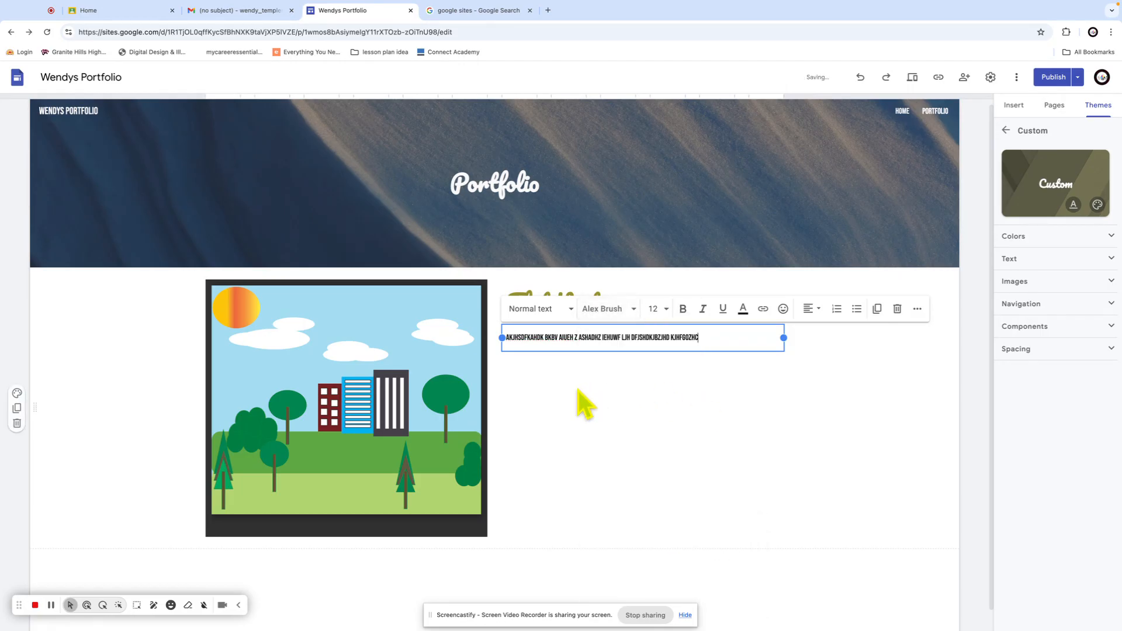
{"action": "left_click_drag", "start_coordinate": [701, 337], "coordinate": [507, 338]}
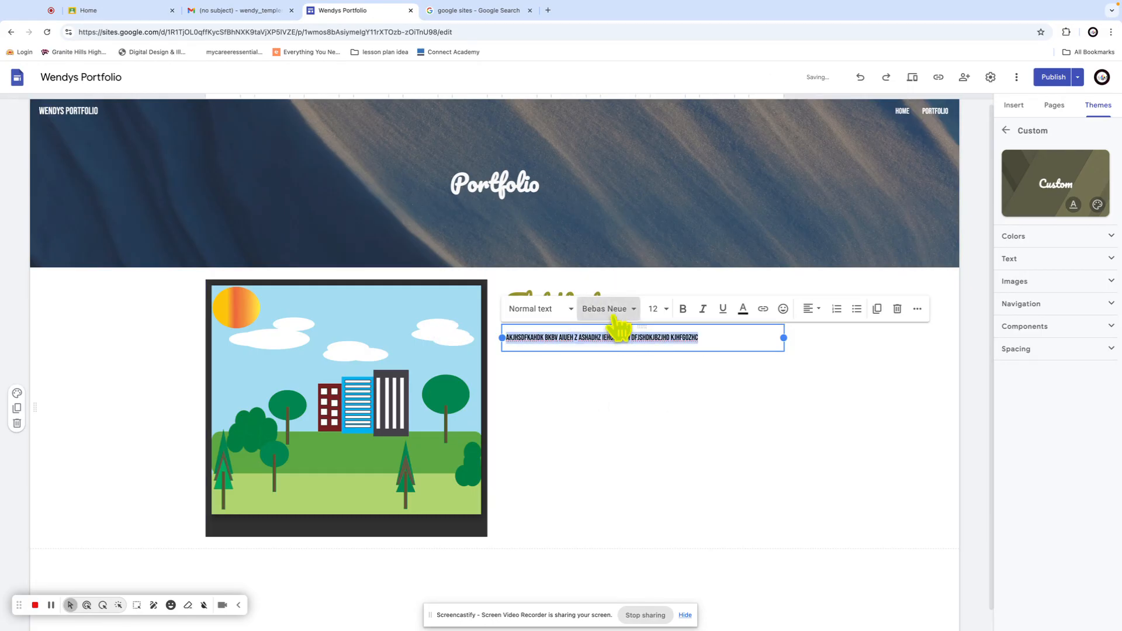
{"action": "left_click", "coordinate": [611, 308]}
{"action": "left_click", "coordinate": [607, 411]}
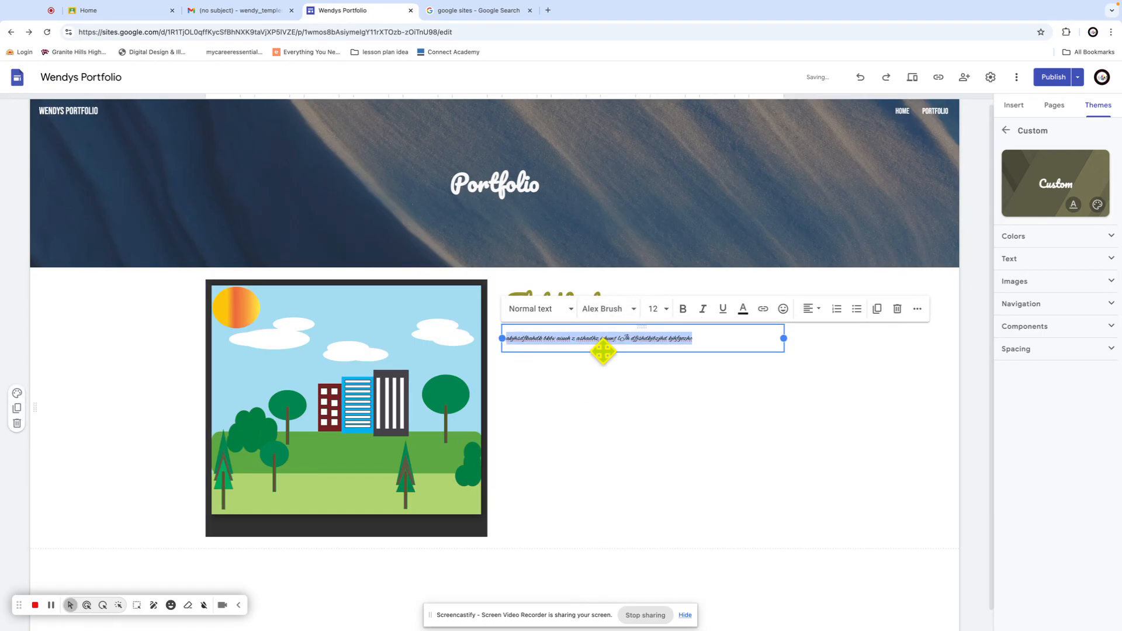
{"action": "left_click", "coordinate": [630, 310]}
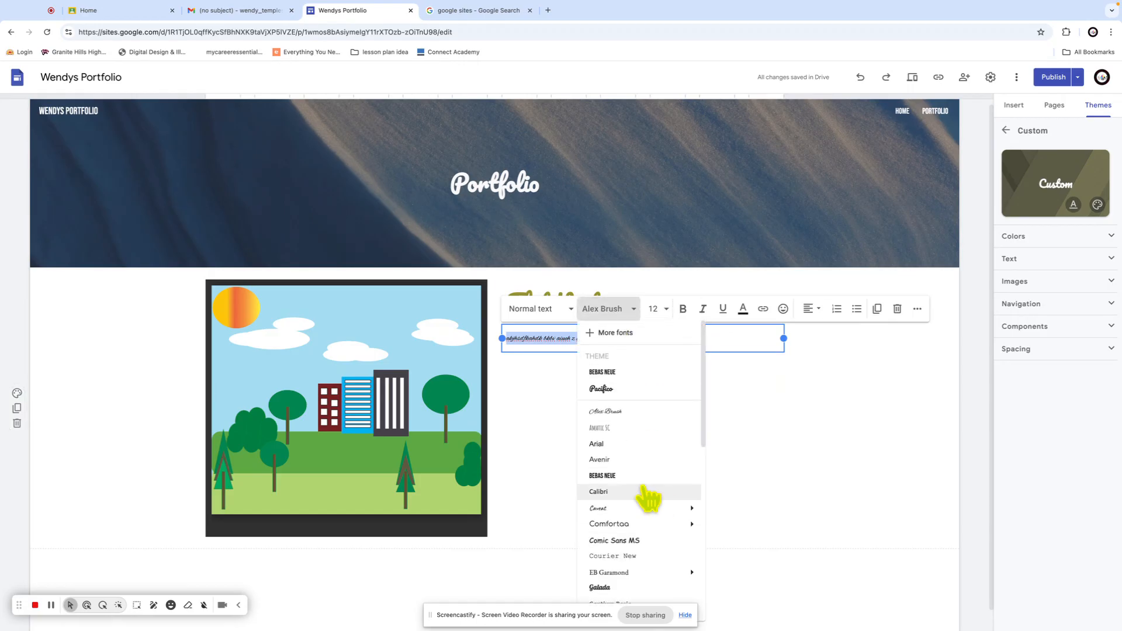
{"action": "left_click", "coordinate": [618, 444]}
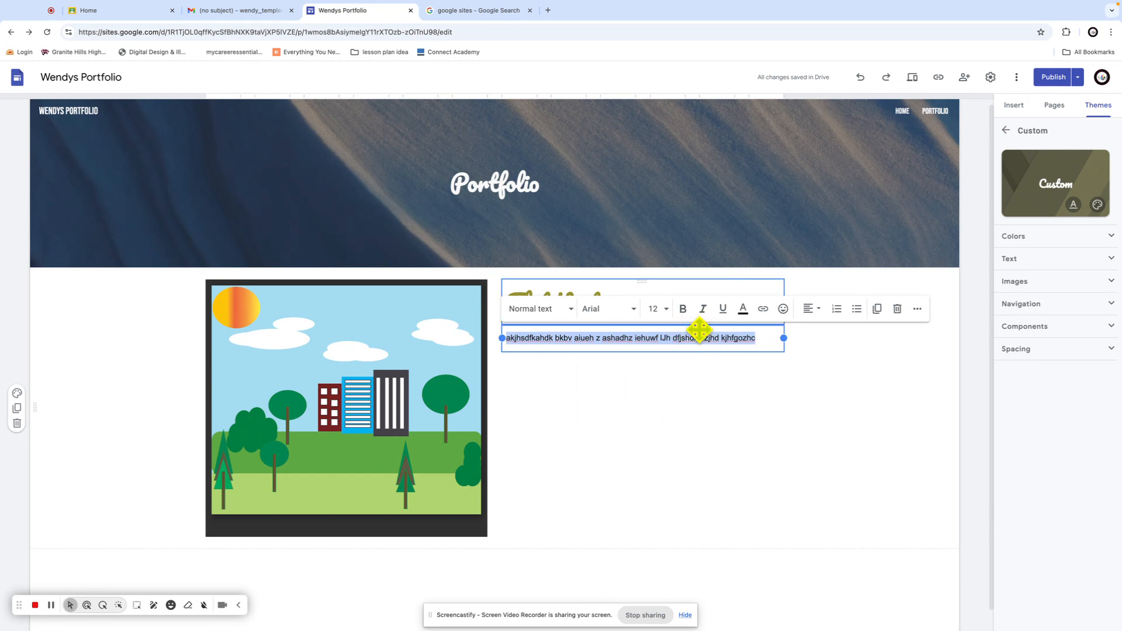
{"action": "left_click", "coordinate": [862, 374]}
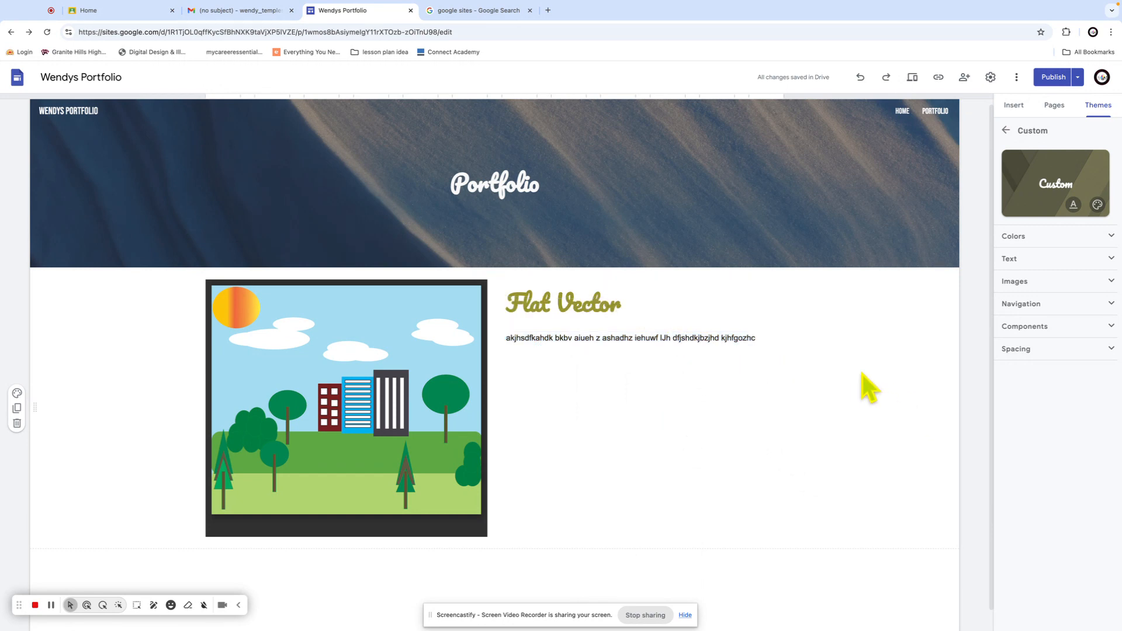
{"action": "left_click", "coordinate": [17, 393]}
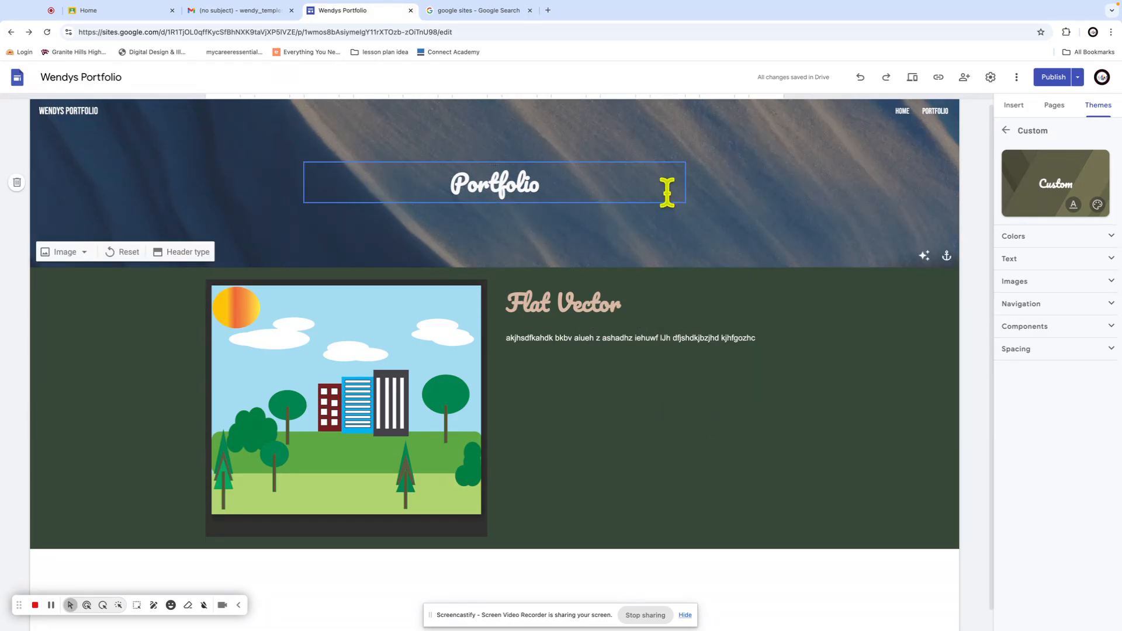
Try yellow, then red, as the colour of the Flat Vector body text line
{"action": "triple_click", "coordinate": [701, 339]}
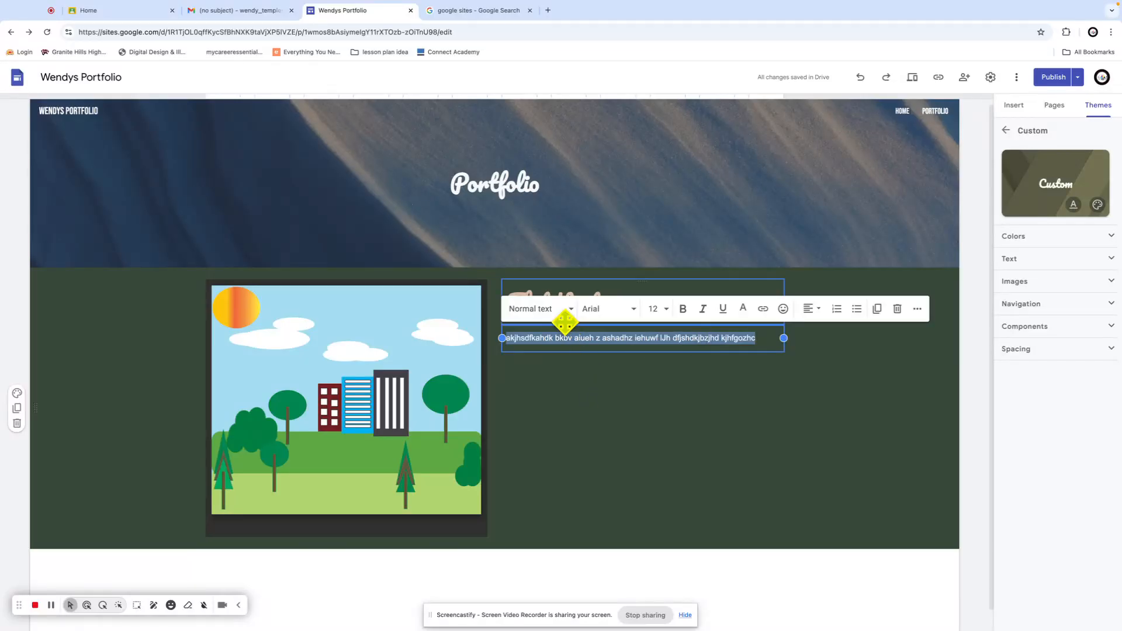
{"action": "left_click", "coordinate": [742, 310]}
{"action": "left_click", "coordinate": [757, 349]}
{"action": "left_click", "coordinate": [866, 475]}
{"action": "triple_click", "coordinate": [666, 339]}
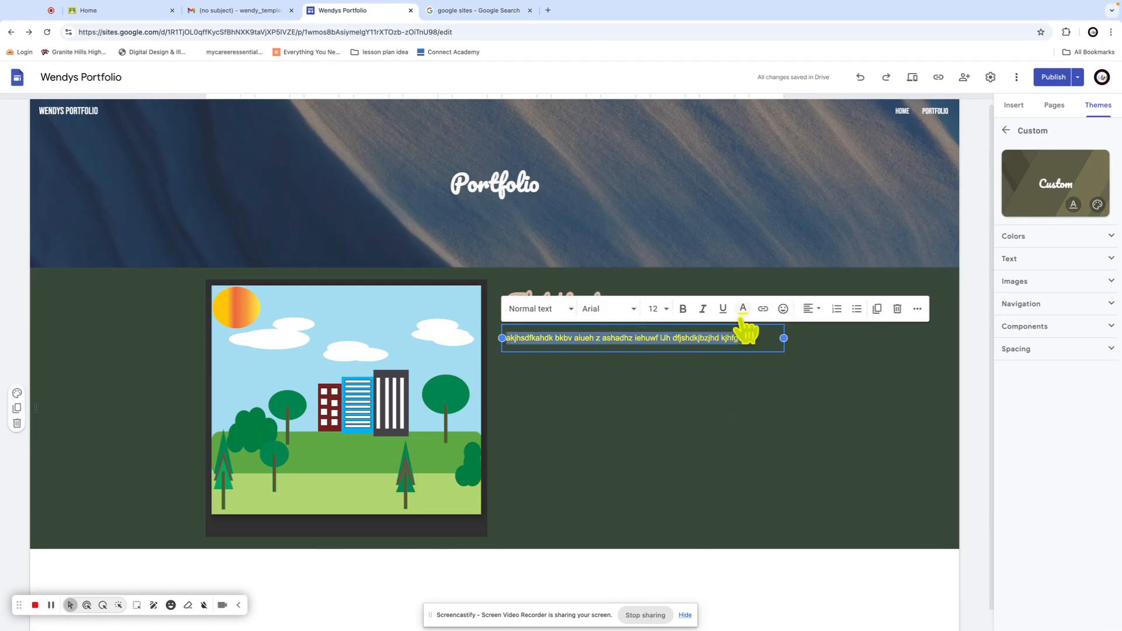
{"action": "left_click", "coordinate": [743, 310]}
{"action": "left_click", "coordinate": [733, 349]}
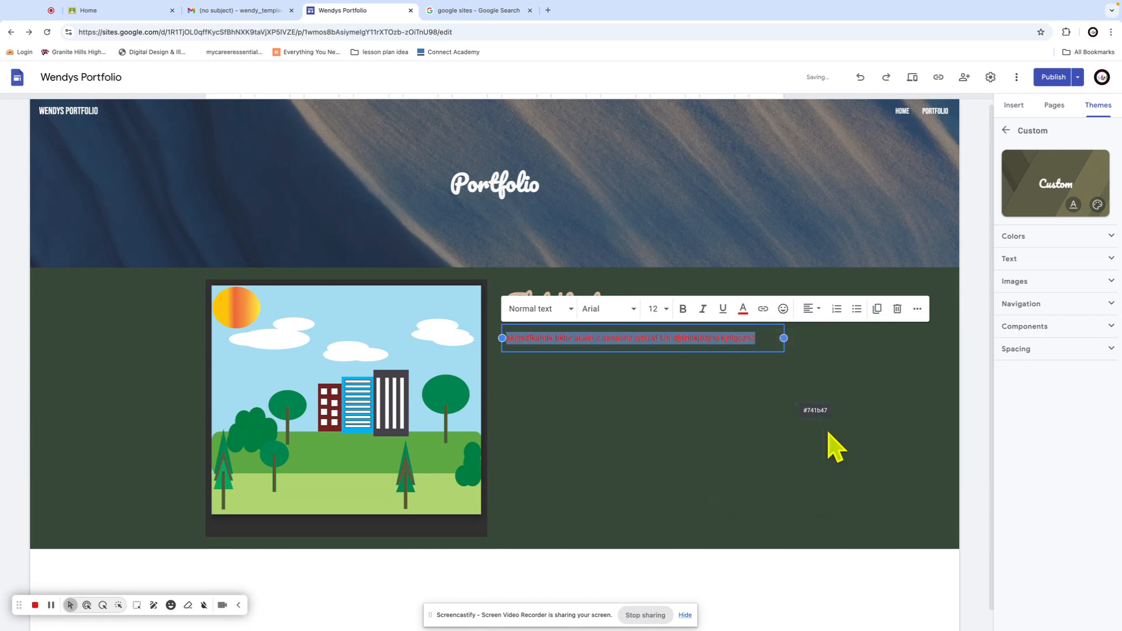
{"action": "left_click", "coordinate": [831, 444]}
Recolour the body text dark green and bring up the review-and-publish screen
{"action": "triple_click", "coordinate": [706, 338]}
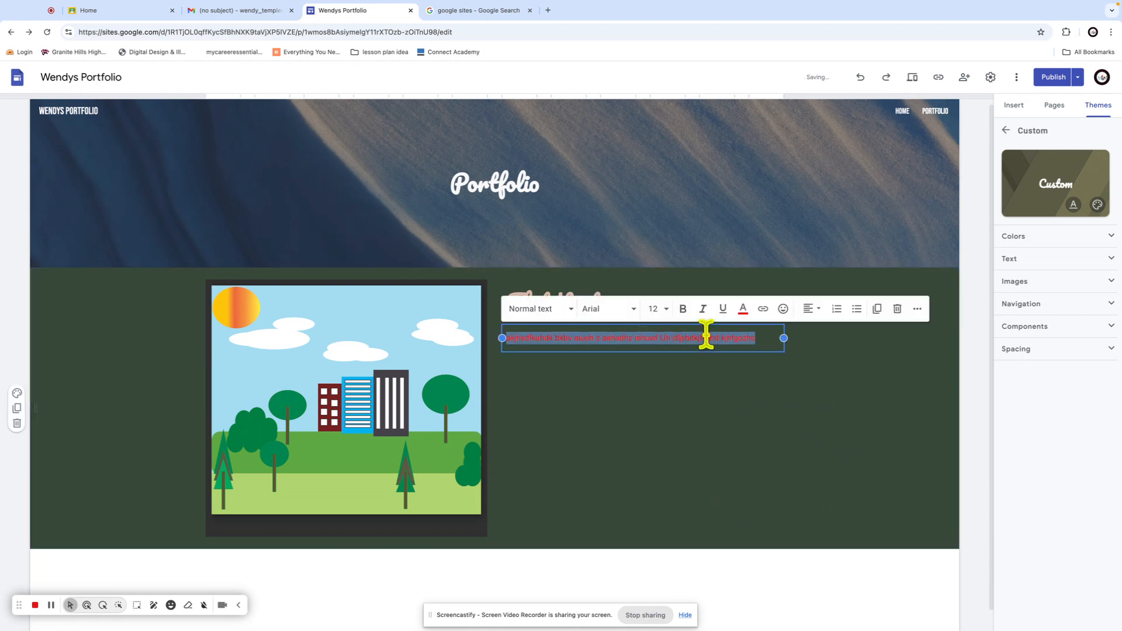
{"action": "left_click", "coordinate": [742, 319]}
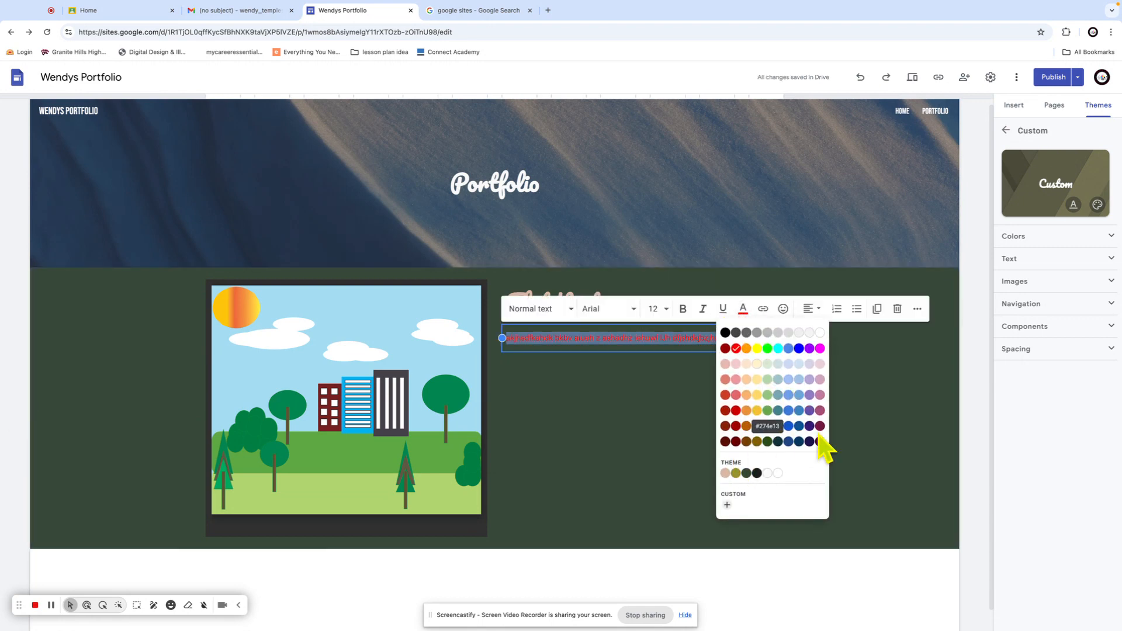
{"action": "left_click", "coordinate": [774, 442]}
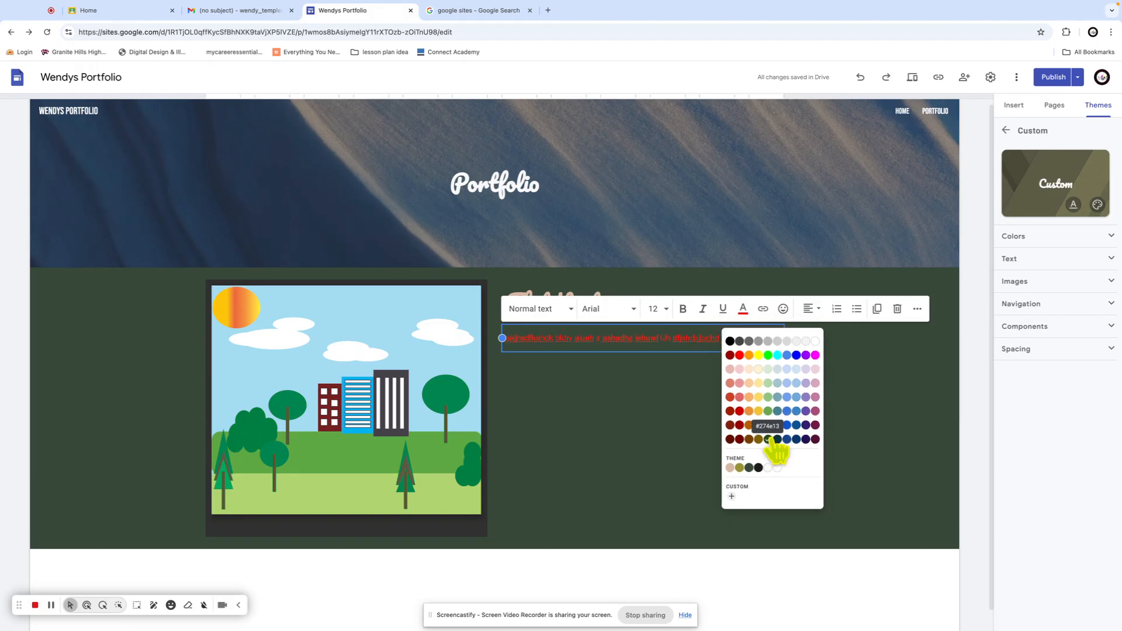
{"action": "left_click", "coordinate": [847, 459]}
{"action": "left_click", "coordinate": [685, 338]}
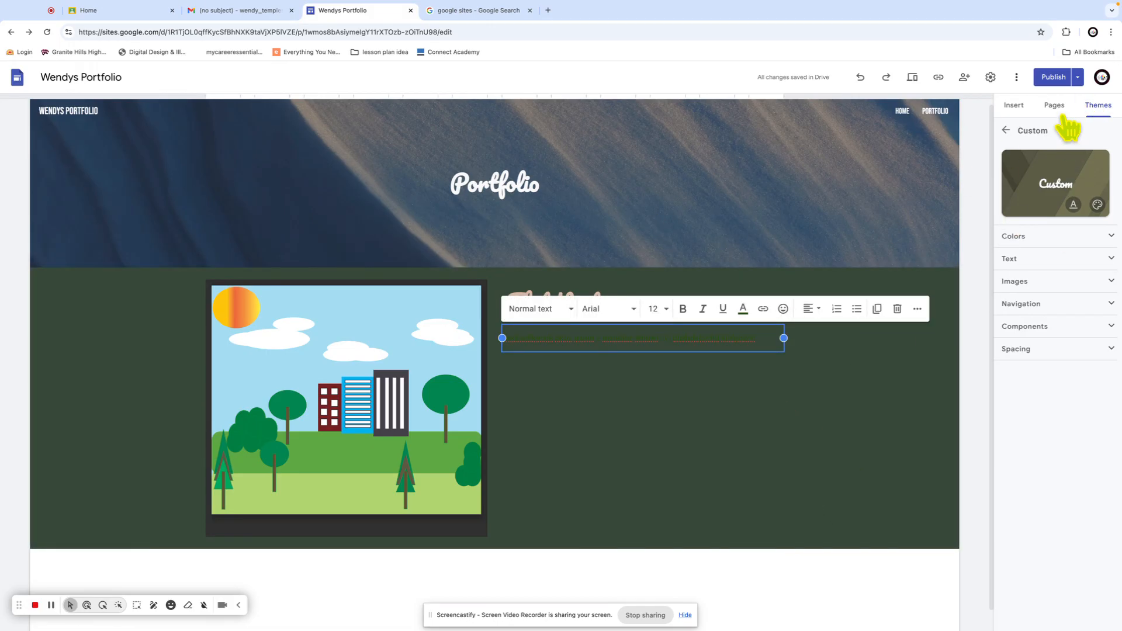
{"action": "left_click", "coordinate": [1052, 77]}
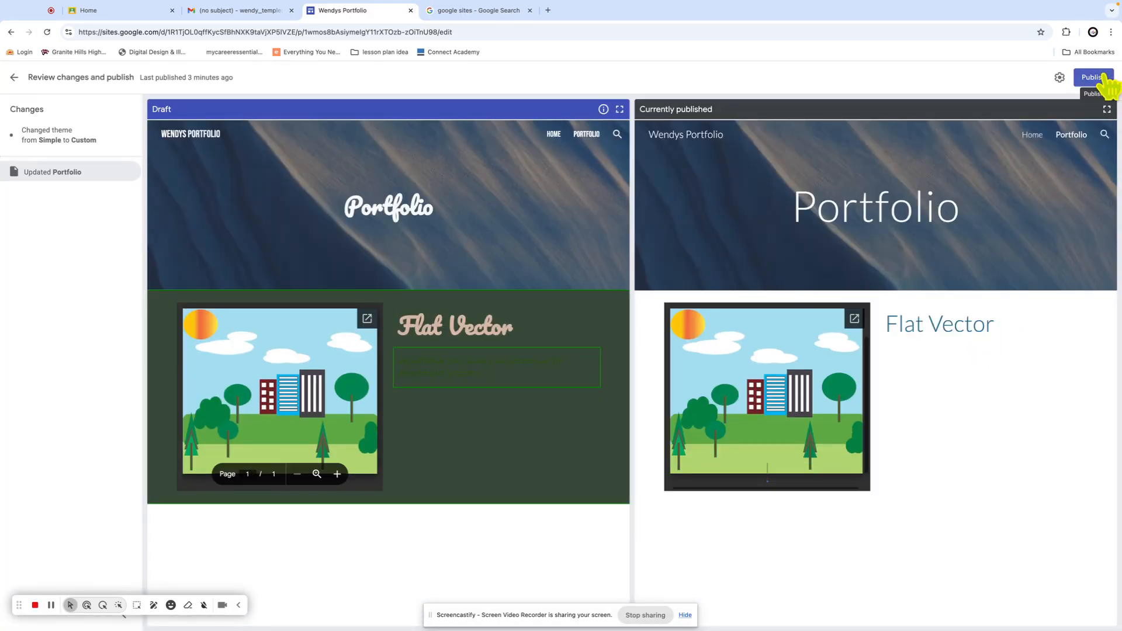
Publish the reviewed draft with the Custom theme and dark green section
{"action": "left_click", "coordinate": [1105, 79]}
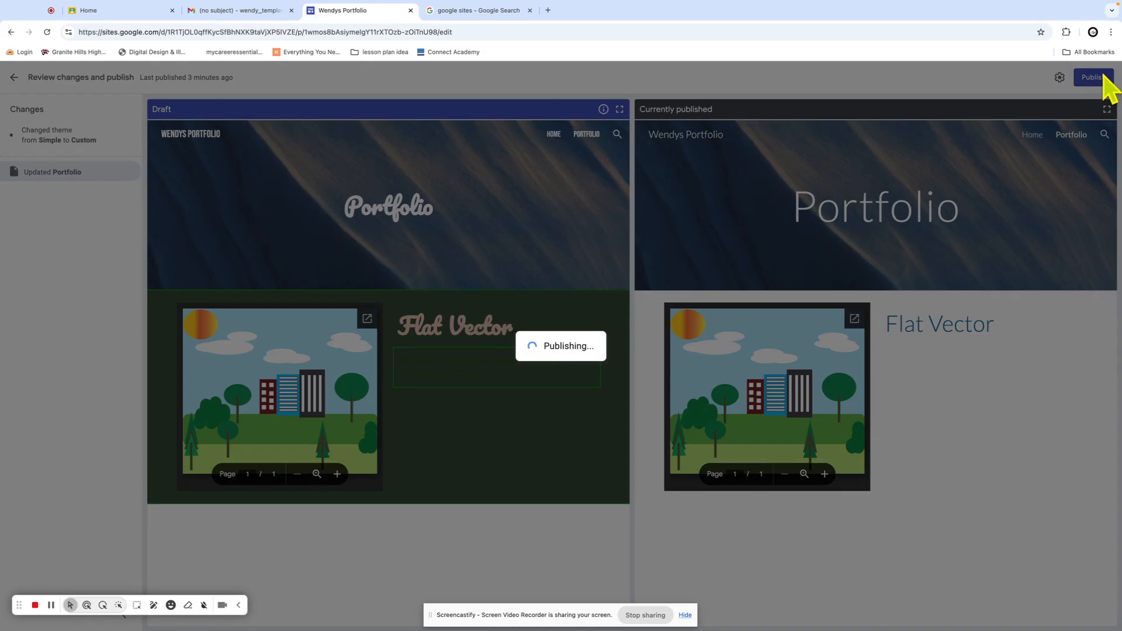